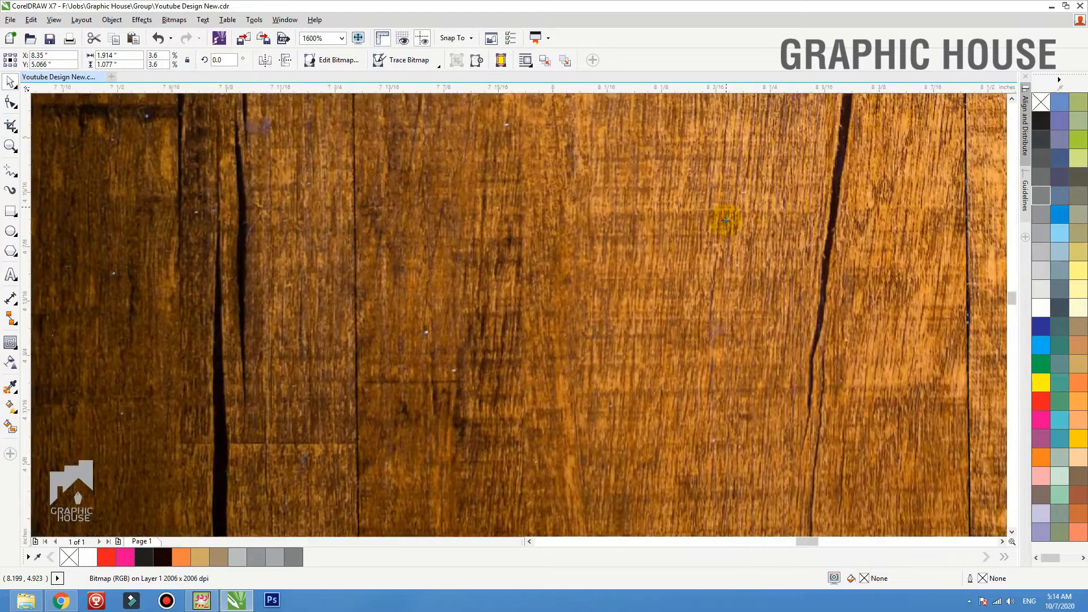
Reposition the "Foodly" text, the tomato, the tomato slice and the chef hat among the assets around the page edge
{"action": "scroll", "coordinate": [723, 219], "scroll_direction": "down", "scroll_amount": 6}
{"action": "left_click", "coordinate": [420, 241]}
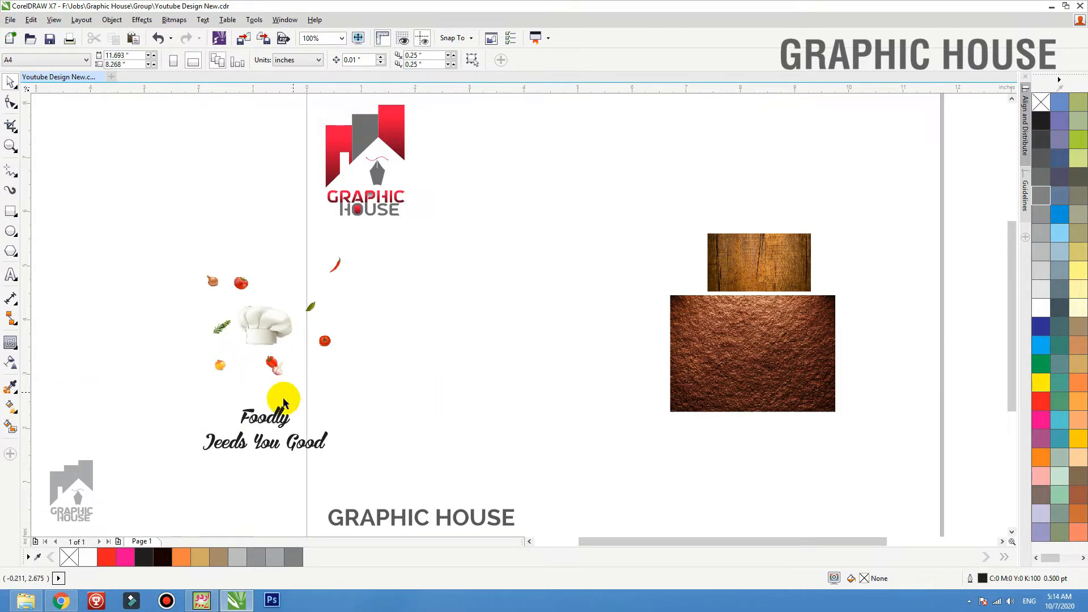
{"action": "left_click_drag", "start_coordinate": [278, 418], "coordinate": [321, 408]}
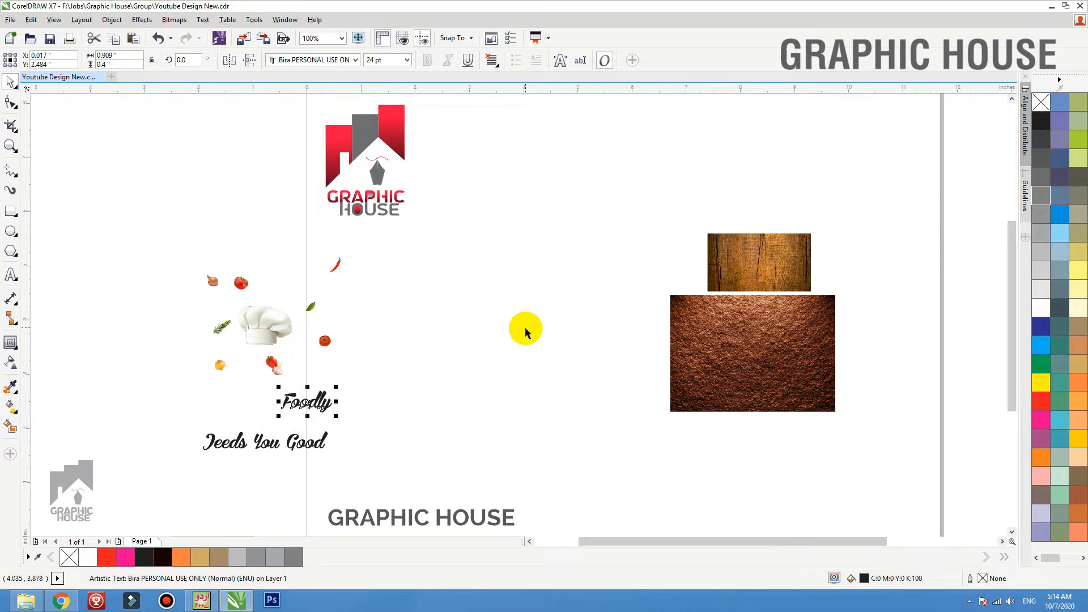
{"action": "left_click_drag", "start_coordinate": [325, 341], "coordinate": [349, 339]}
{"action": "left_click_drag", "start_coordinate": [245, 340], "coordinate": [288, 345]}
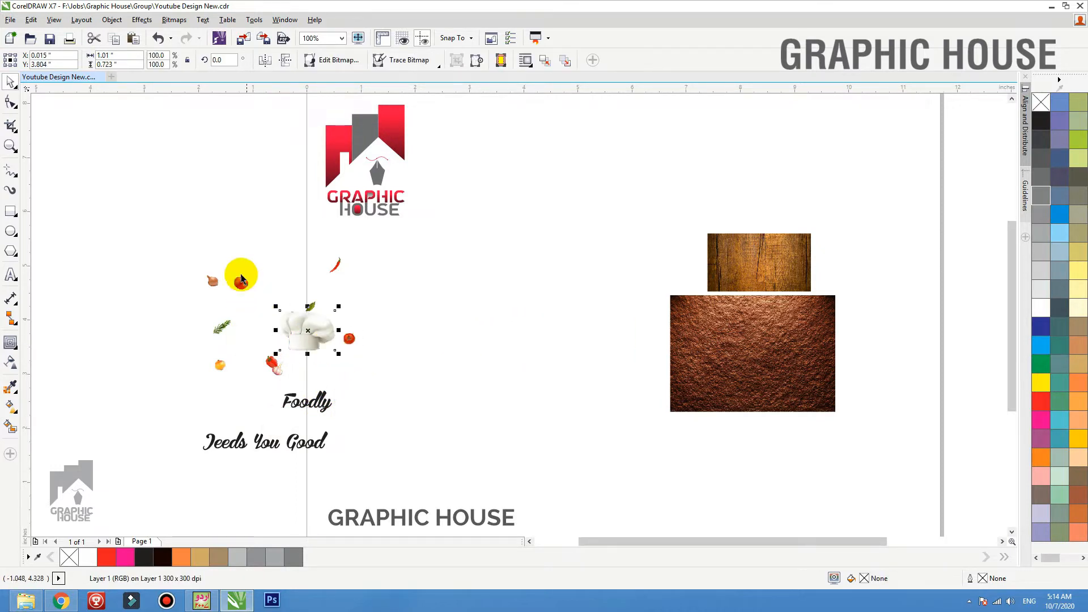
{"action": "left_click_drag", "start_coordinate": [240, 277], "coordinate": [249, 278]}
{"action": "left_click_drag", "start_coordinate": [304, 336], "coordinate": [269, 330]}
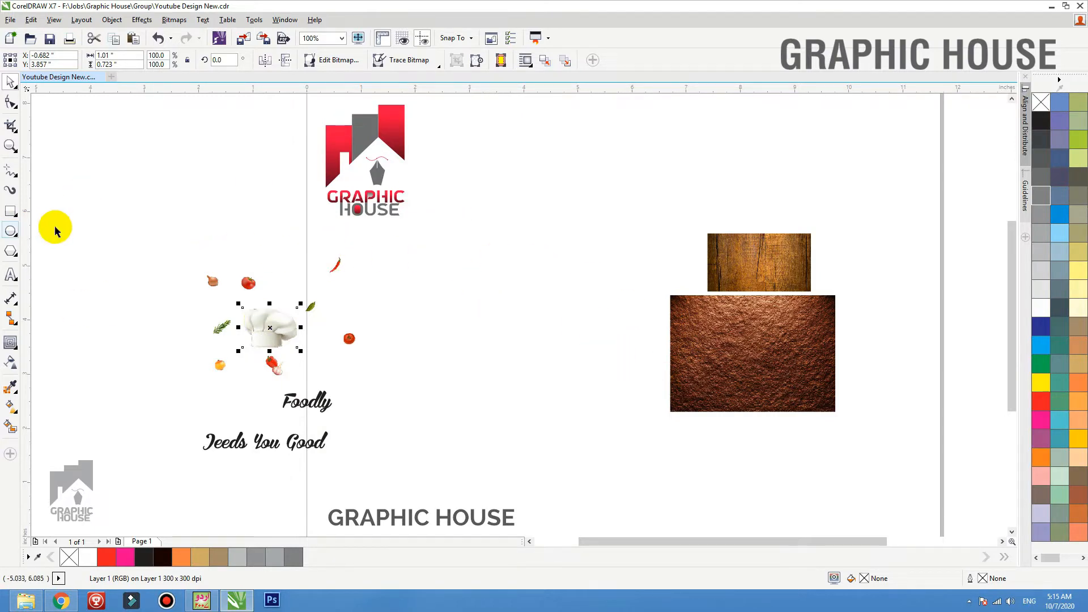
Draw a square about 4.236 inches wide beside the brown texture, filled with black and without an outline
{"action": "left_click", "coordinate": [10, 211]}
{"action": "left_click_drag", "start_coordinate": [448, 209], "coordinate": [676, 434]}
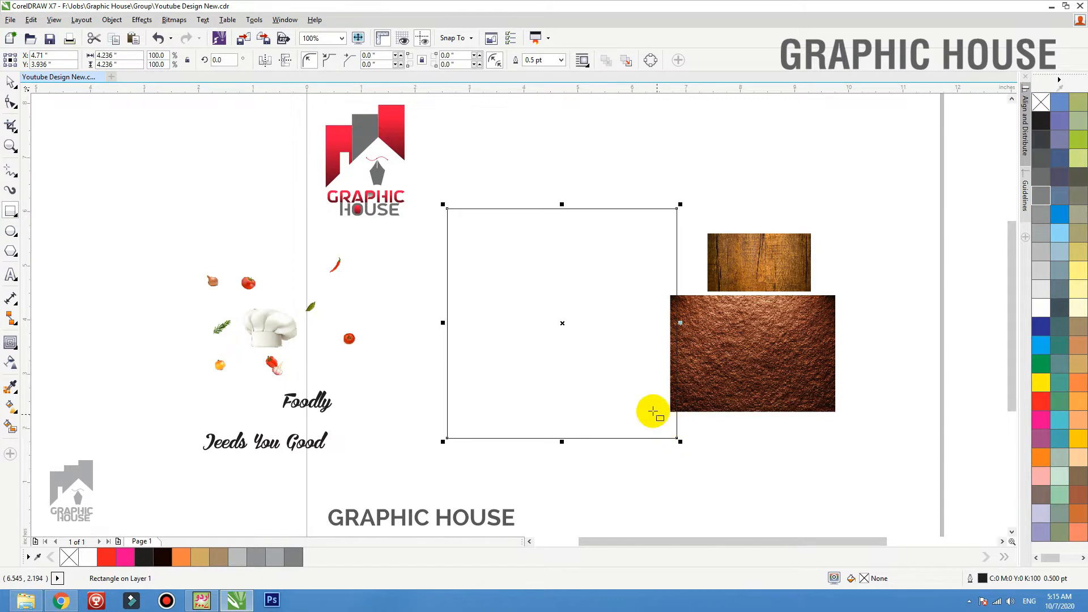
{"action": "key", "text": "space"}
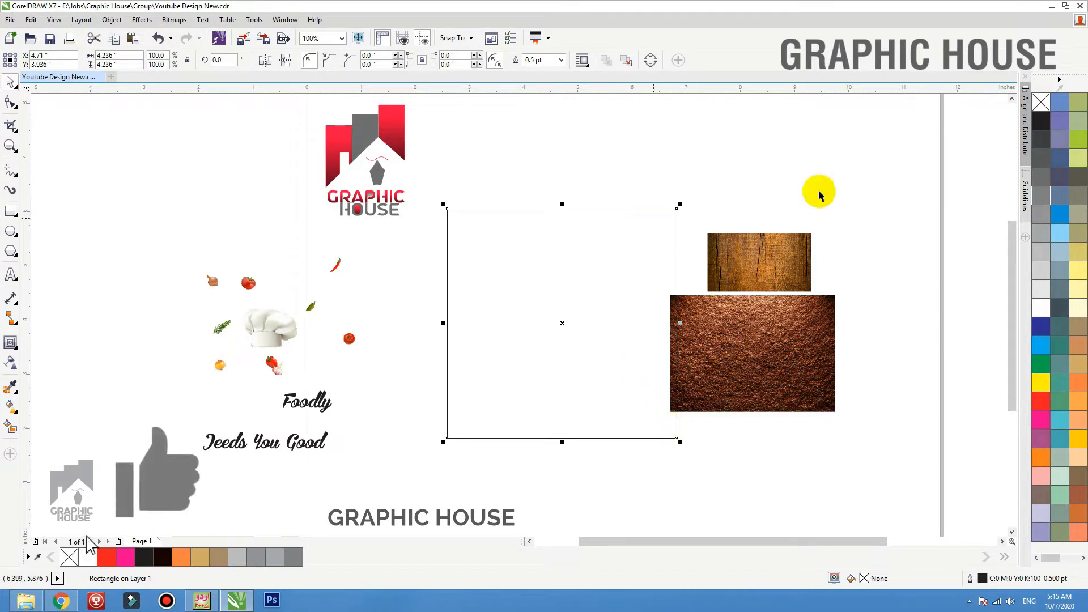
{"action": "left_click", "coordinate": [1041, 120]}
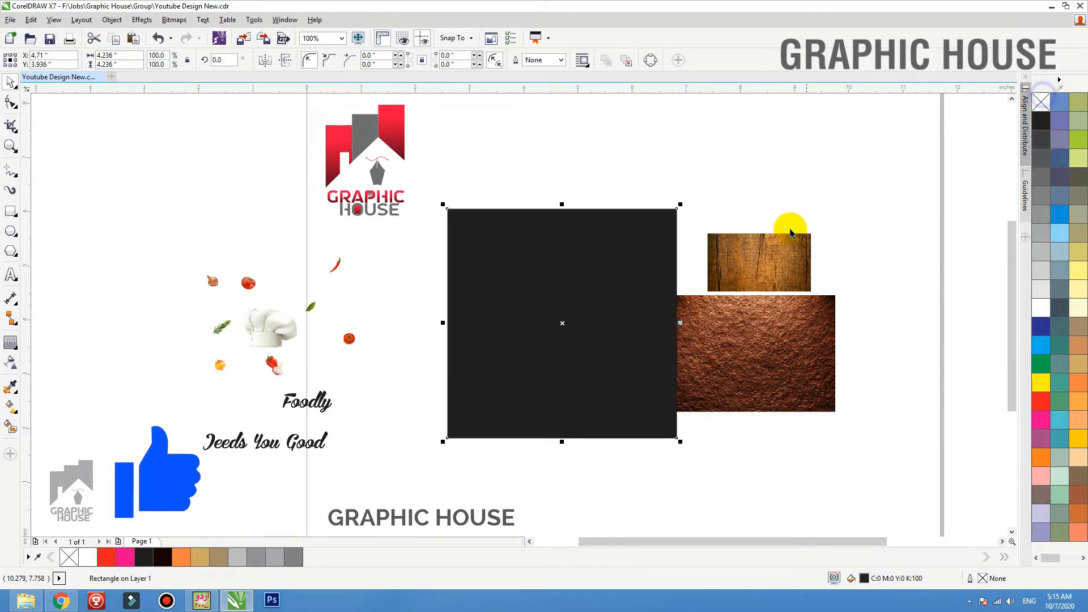
Move the brown texture onto the black square, bring it to the front and PowerClip it inside the square
{"action": "left_click_drag", "start_coordinate": [783, 366], "coordinate": [606, 342]}
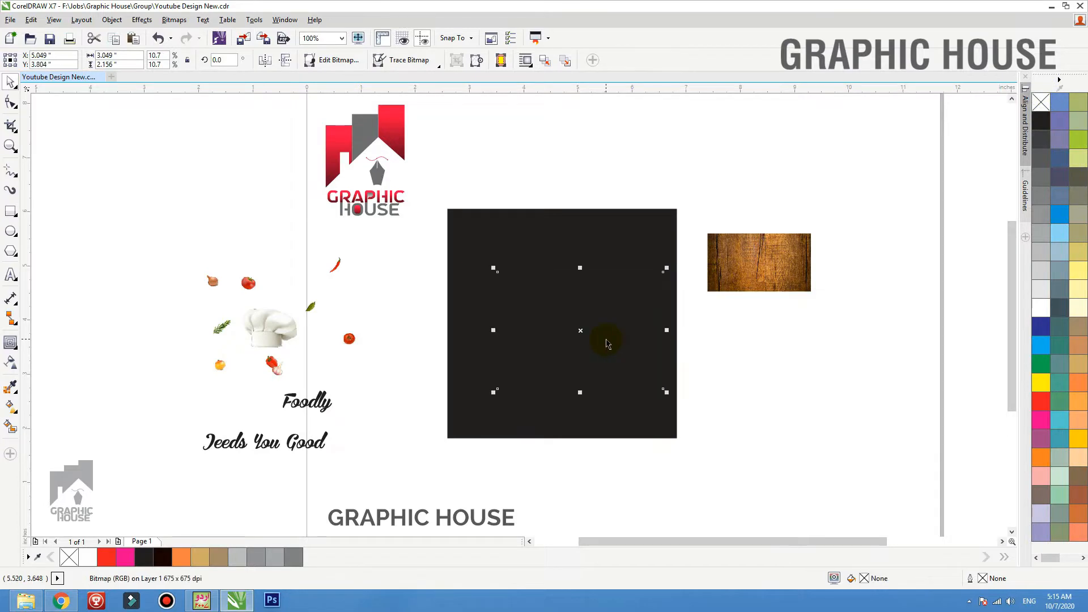
{"action": "key", "text": "shift+Page_Up"}
{"action": "key", "text": "F2"}
{"action": "left_click_drag", "start_coordinate": [770, 183], "coordinate": [374, 506]}
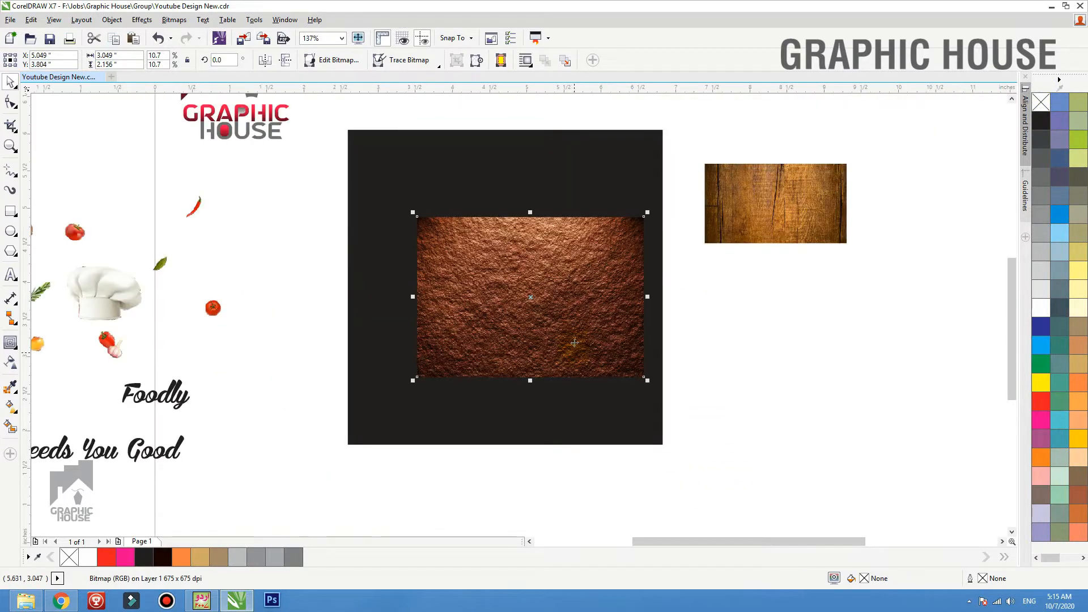
{"action": "left_click_drag", "start_coordinate": [574, 343], "coordinate": [553, 328]}
{"action": "right_click", "coordinate": [544, 222]}
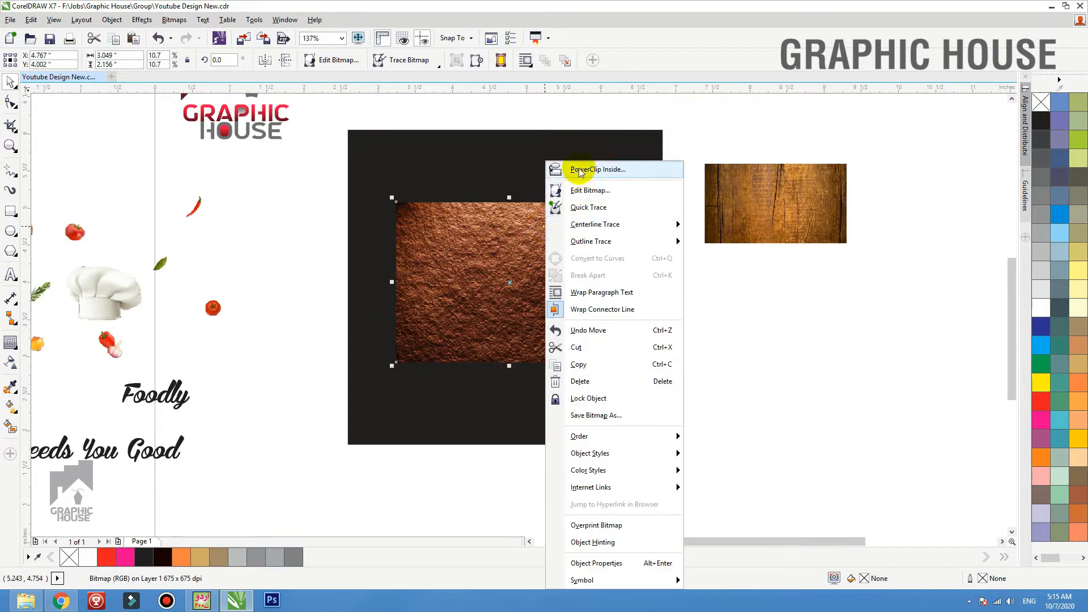
{"action": "left_click", "coordinate": [580, 169]}
{"action": "left_click", "coordinate": [565, 148]}
Edit the PowerClip contents so that the brown texture is enlarged and stretched to cover the whole square
{"action": "left_click", "coordinate": [556, 246], "text": "ctrl"}
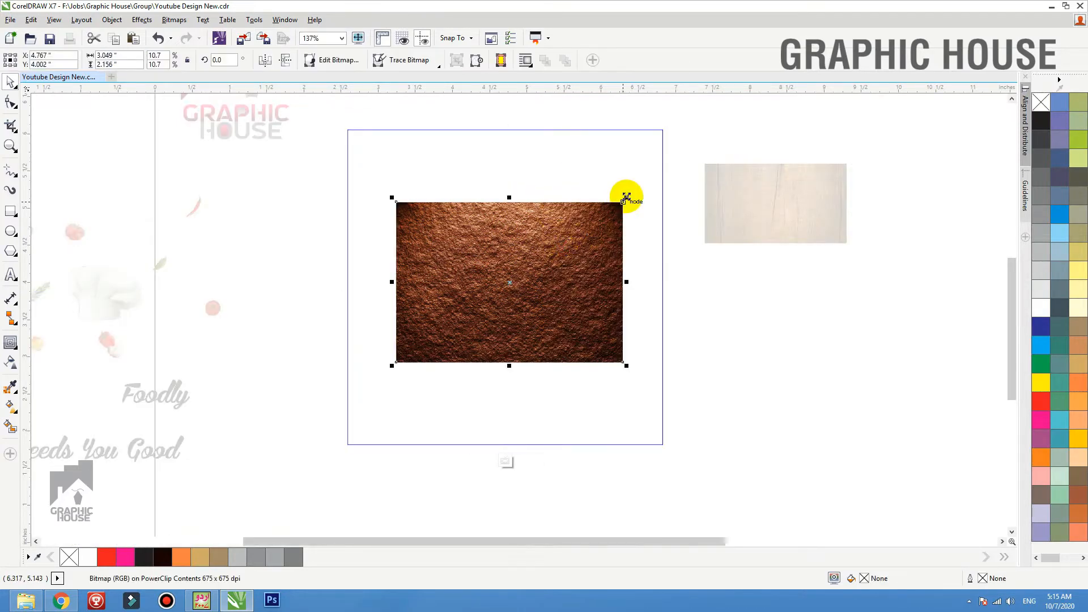
{"action": "left_click_drag", "start_coordinate": [626, 197], "coordinate": [674, 164]}
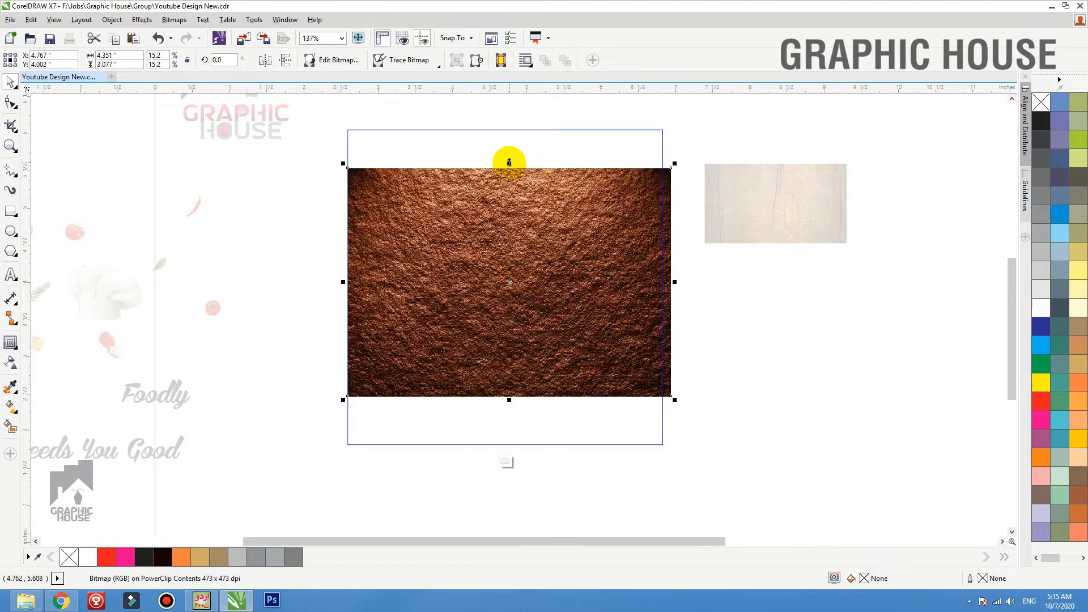
{"action": "left_click_drag", "start_coordinate": [509, 162], "coordinate": [510, 116]}
{"action": "mouse_move", "coordinate": [677, 283]}
{"action": "left_mouse_down"}
{"action": "mouse_move", "coordinate": [700, 275]}
{"action": "mouse_move", "coordinate": [667, 286]}
{"action": "left_mouse_up"}
{"action": "left_click", "coordinate": [735, 286], "text": "ctrl"}
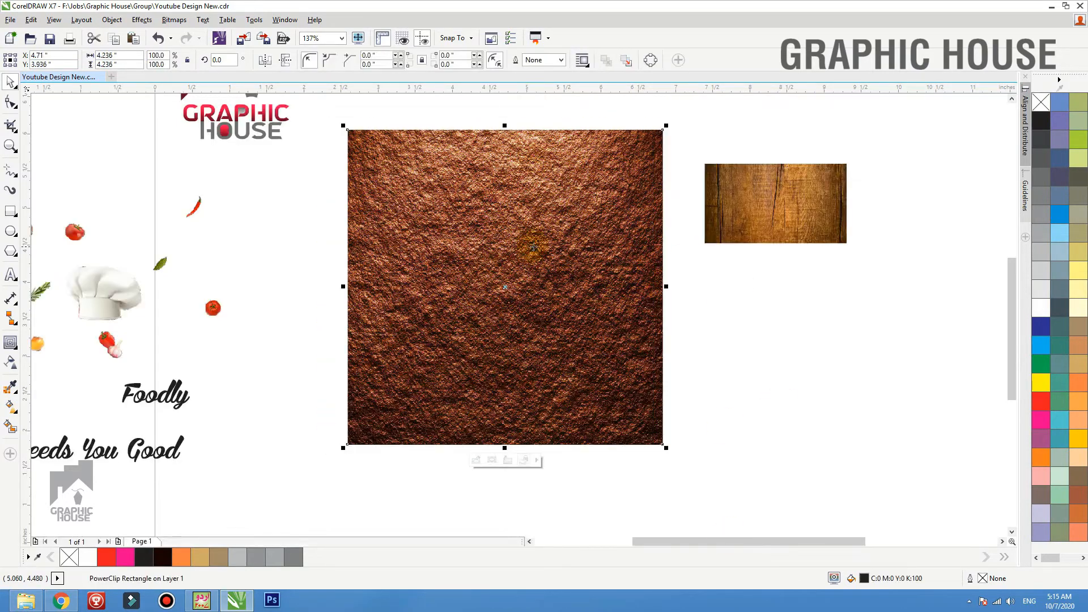
Inside the PowerClip, draw a 4.236-inch square over the texture, filled with black and without an outline
{"action": "left_click", "coordinate": [533, 248], "text": "ctrl"}
{"action": "left_click", "coordinate": [10, 211]}
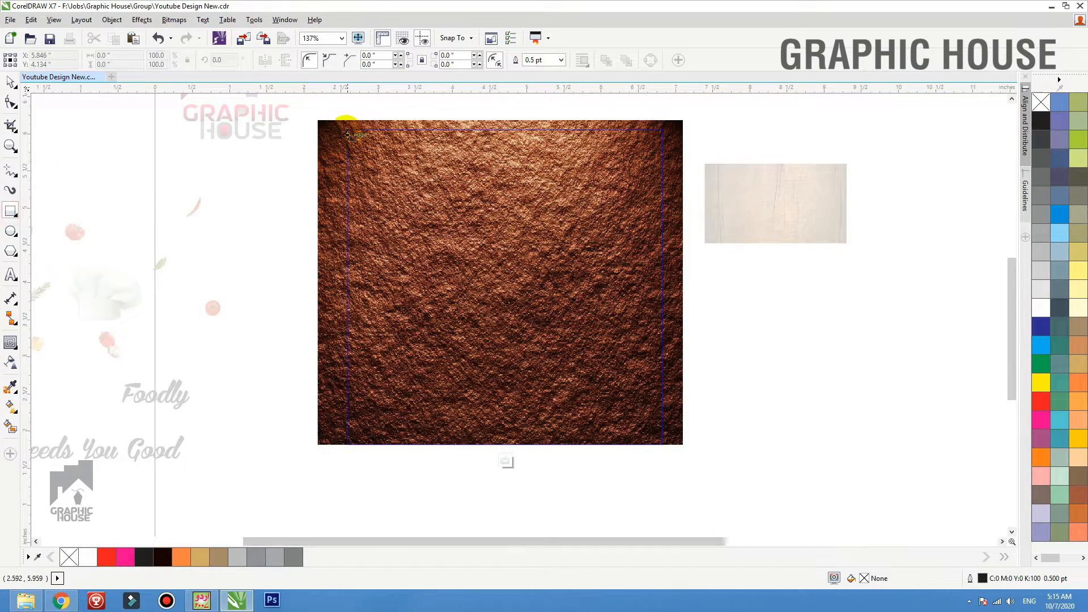
{"action": "mouse_move", "coordinate": [343, 125]}
{"action": "left_mouse_down"}
{"action": "mouse_move", "coordinate": [668, 389]}
{"action": "mouse_move", "coordinate": [666, 448]}
{"action": "left_mouse_up"}
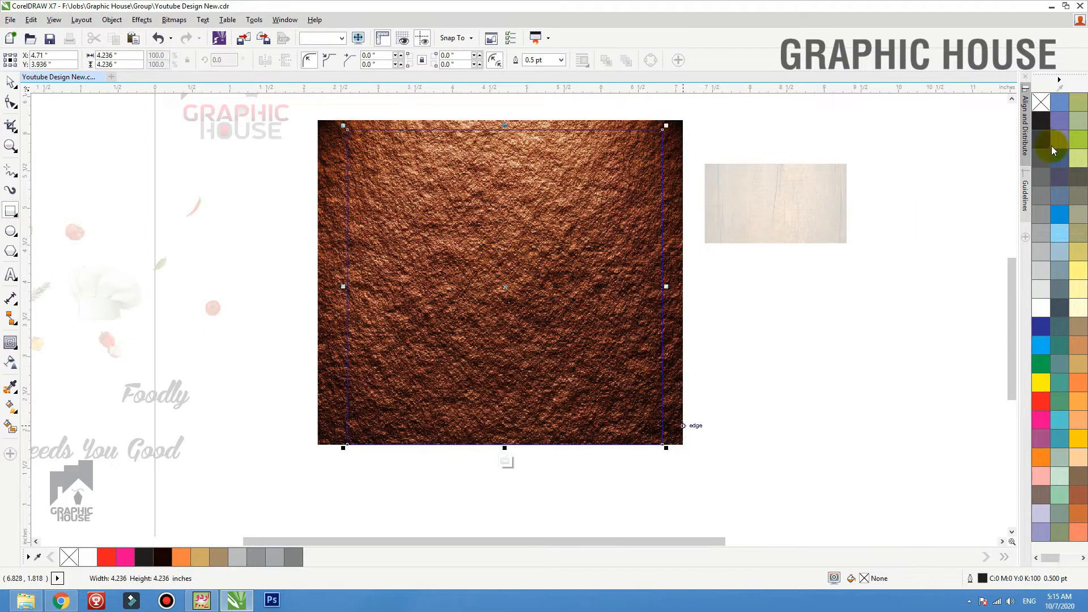
{"action": "left_click", "coordinate": [1041, 120]}
{"action": "right_click", "coordinate": [1041, 102]}
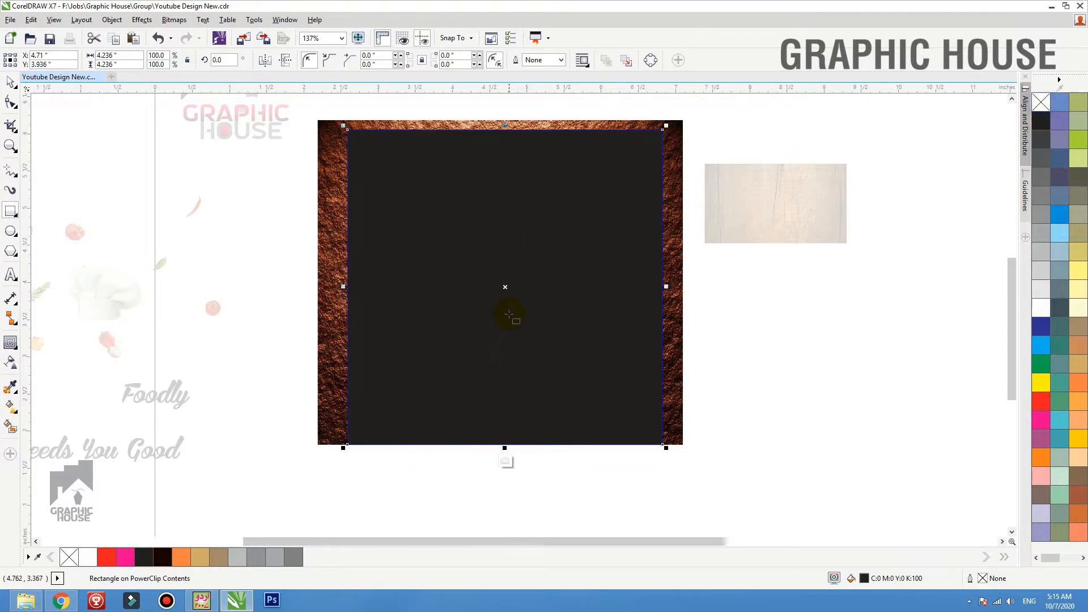
{"action": "key", "text": "space"}
{"action": "left_click_drag", "start_coordinate": [479, 297], "coordinate": [578, 369]}
{"action": "key", "text": "ctrl+z"}
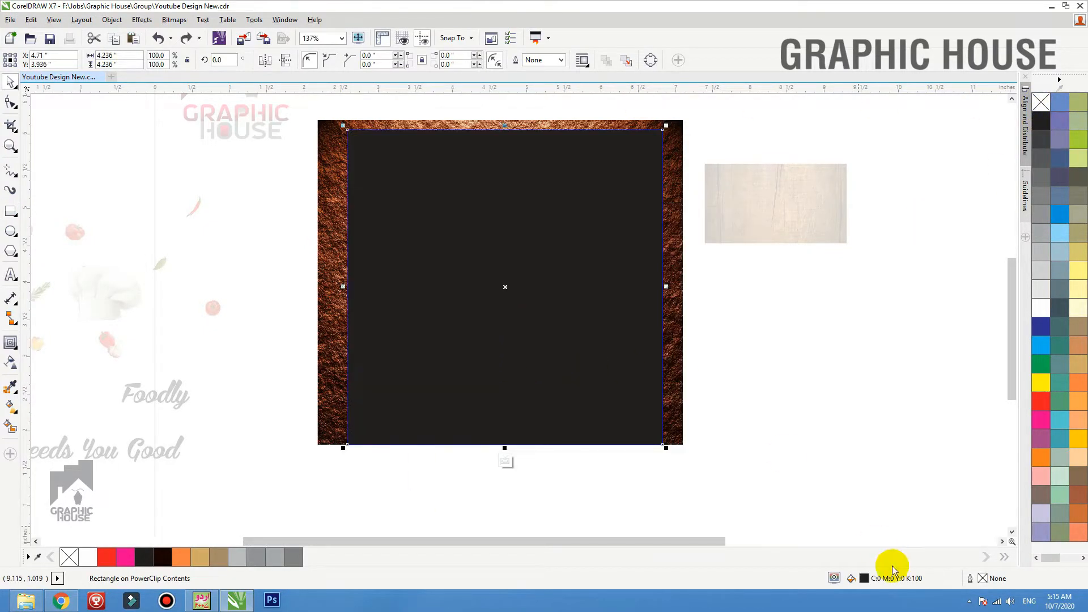
Change the overlay square's fill to the deeper black C:75 M:68 Y:65 K:90
{"action": "double_click", "coordinate": [865, 579]}
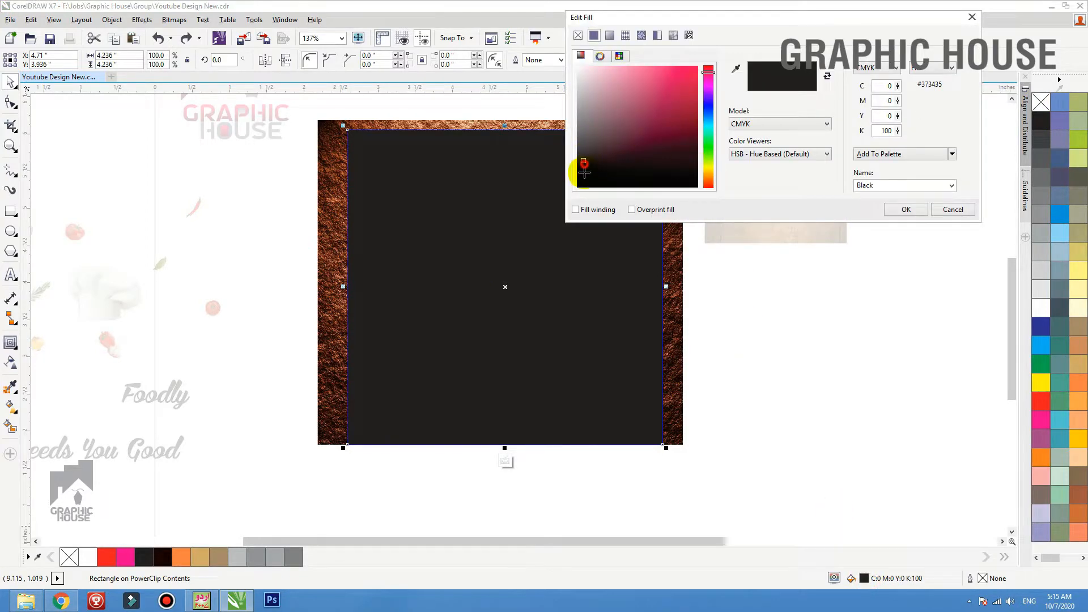
{"action": "left_click_drag", "start_coordinate": [584, 172], "coordinate": [583, 190]}
{"action": "left_click", "coordinate": [870, 157]}
{"action": "left_click", "coordinate": [906, 209]}
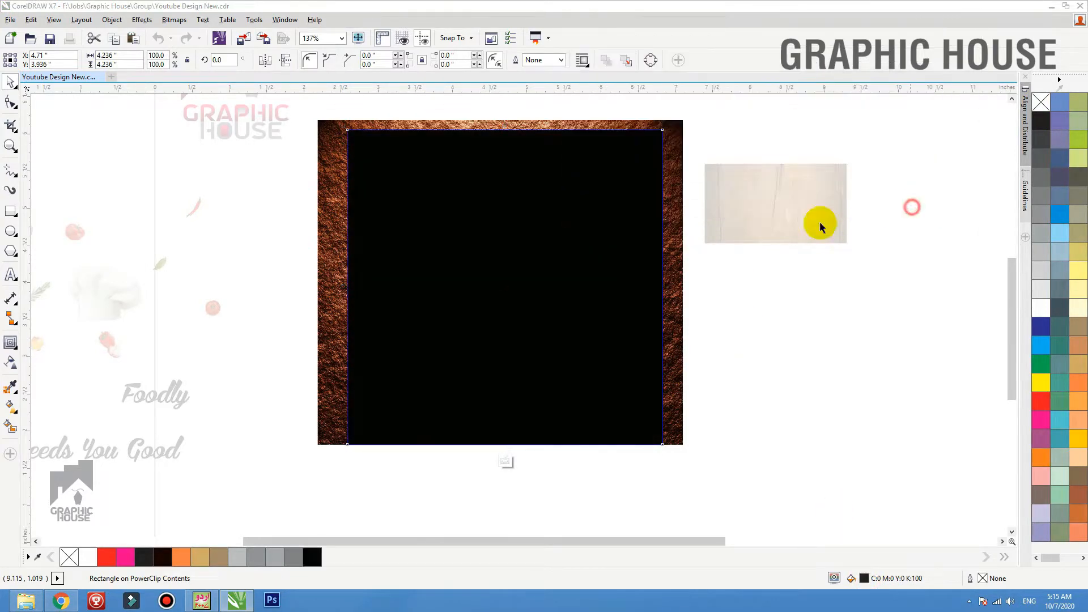
{"action": "left_click_drag", "start_coordinate": [562, 299], "coordinate": [444, 288]}
{"action": "key", "text": "ctrl+z"}
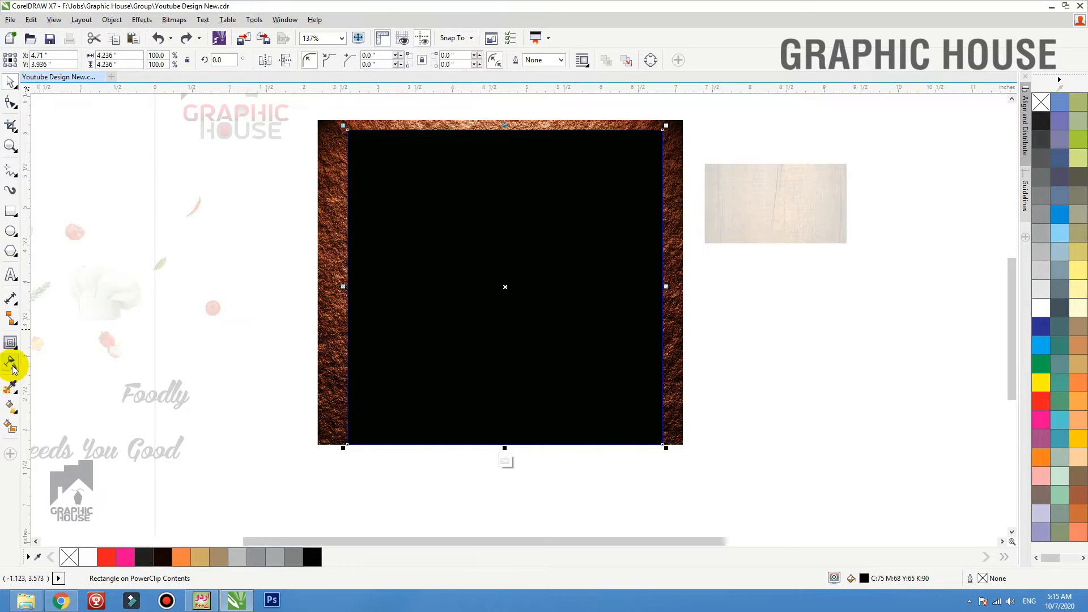
Apply a fountain transparency to the black overlay square and set its type to elliptical after trying the other types
{"action": "left_click", "coordinate": [10, 363]}
{"action": "left_click_drag", "start_coordinate": [496, 236], "coordinate": [498, 364]}
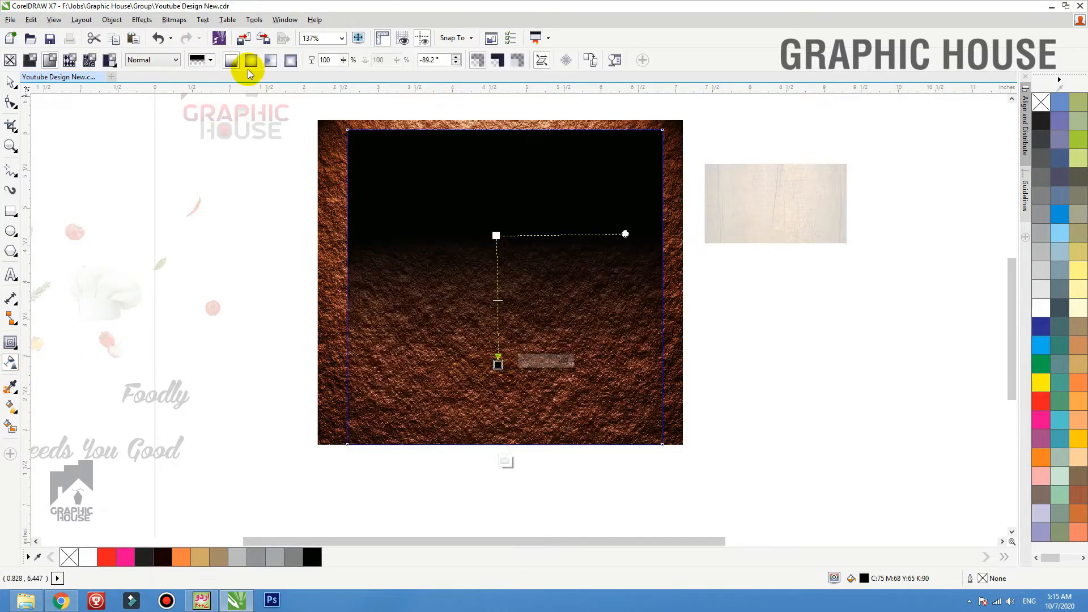
{"action": "left_click", "coordinate": [271, 60]}
{"action": "left_click", "coordinate": [251, 60]}
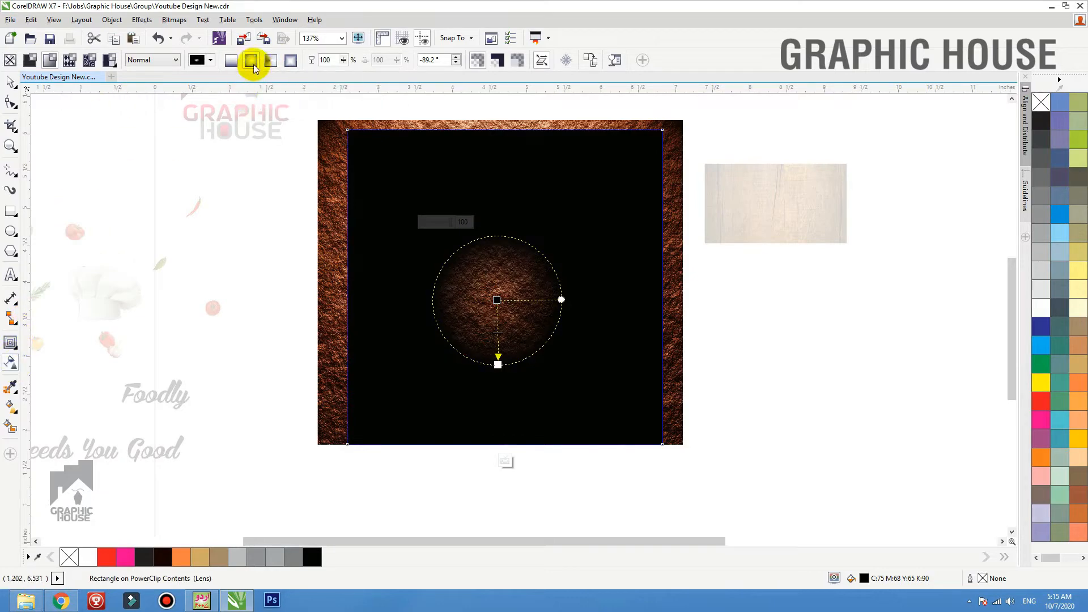
{"action": "left_click", "coordinate": [230, 60]}
{"action": "left_click", "coordinate": [253, 61]}
{"action": "left_click", "coordinate": [290, 61]}
{"action": "left_click", "coordinate": [271, 60]}
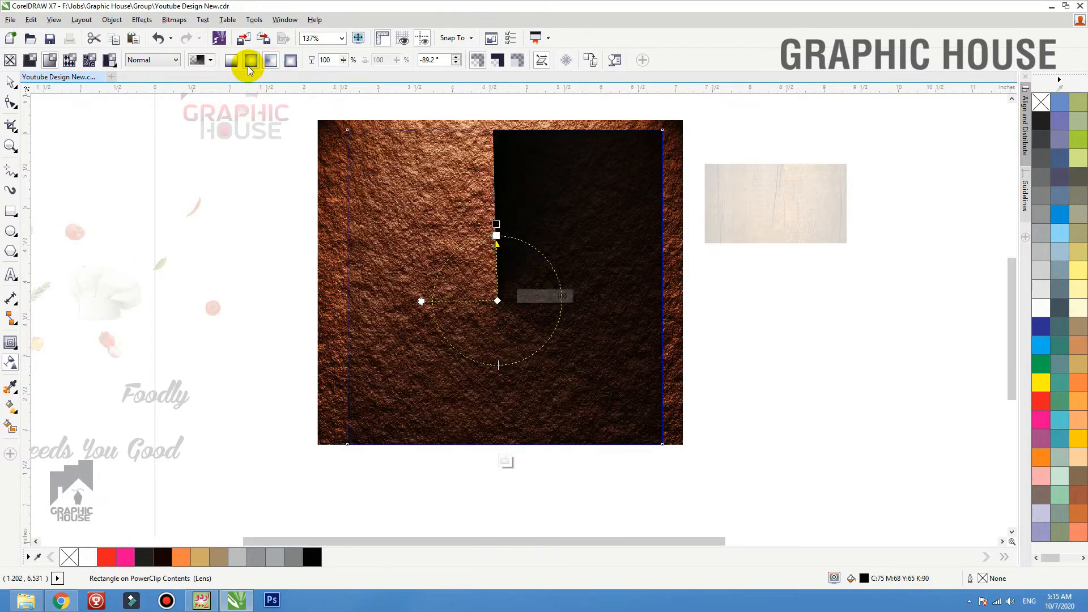
{"action": "left_click", "coordinate": [251, 62]}
Enlarge and centre the elliptical transparency so only the square's edges stay dark, and finish editing the PowerClip
{"action": "left_click_drag", "start_coordinate": [498, 365], "coordinate": [572, 487]}
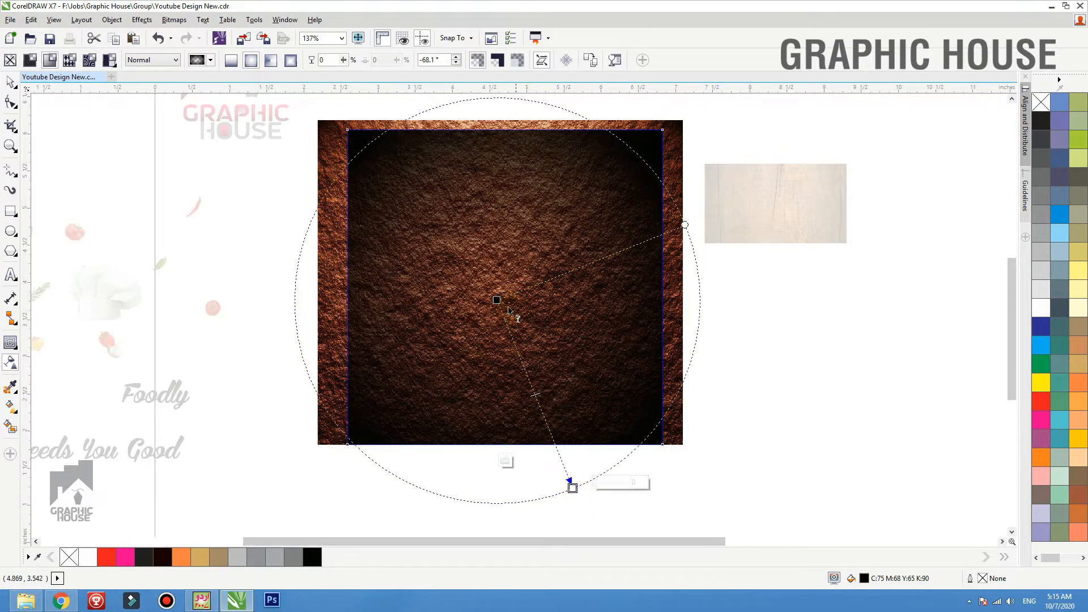
{"action": "left_click_drag", "start_coordinate": [497, 299], "coordinate": [507, 298]}
{"action": "key", "text": "space"}
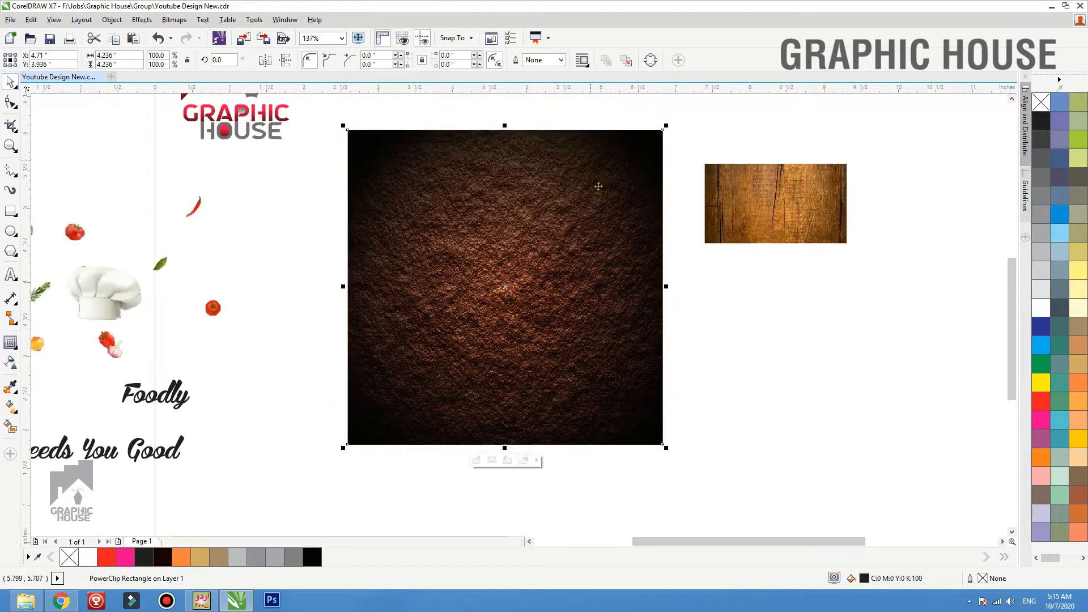
{"action": "left_click", "coordinate": [740, 364]}
Draw a white-filled circle about 2.82 inches in diameter, centred on the textured square
{"action": "scroll", "coordinate": [733, 368], "scroll_direction": "down", "scroll_amount": 1}
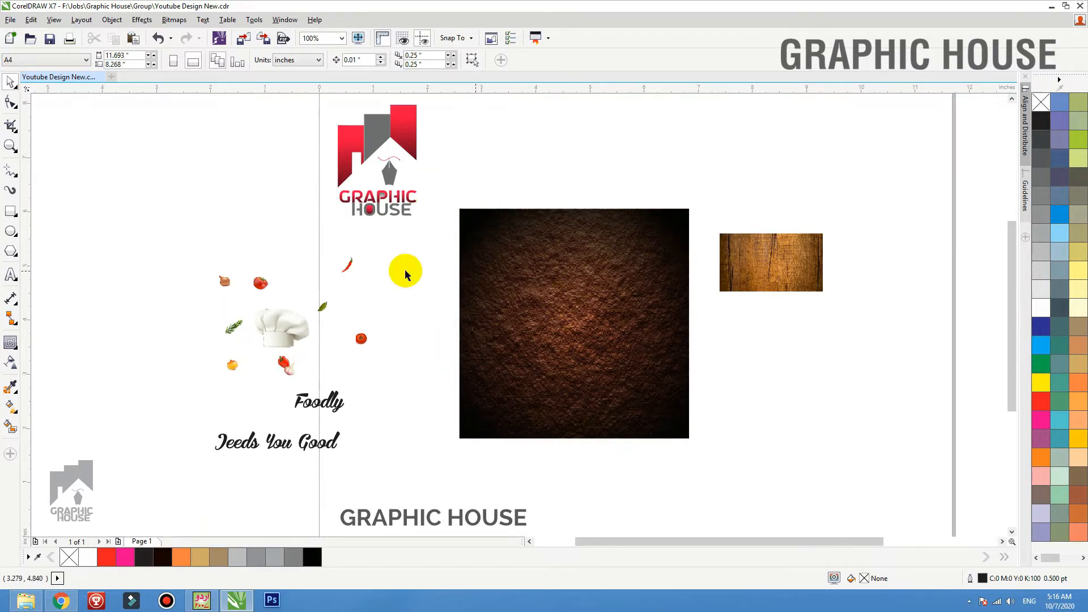
{"action": "scroll", "coordinate": [673, 290], "scroll_direction": "up", "scroll_amount": 1}
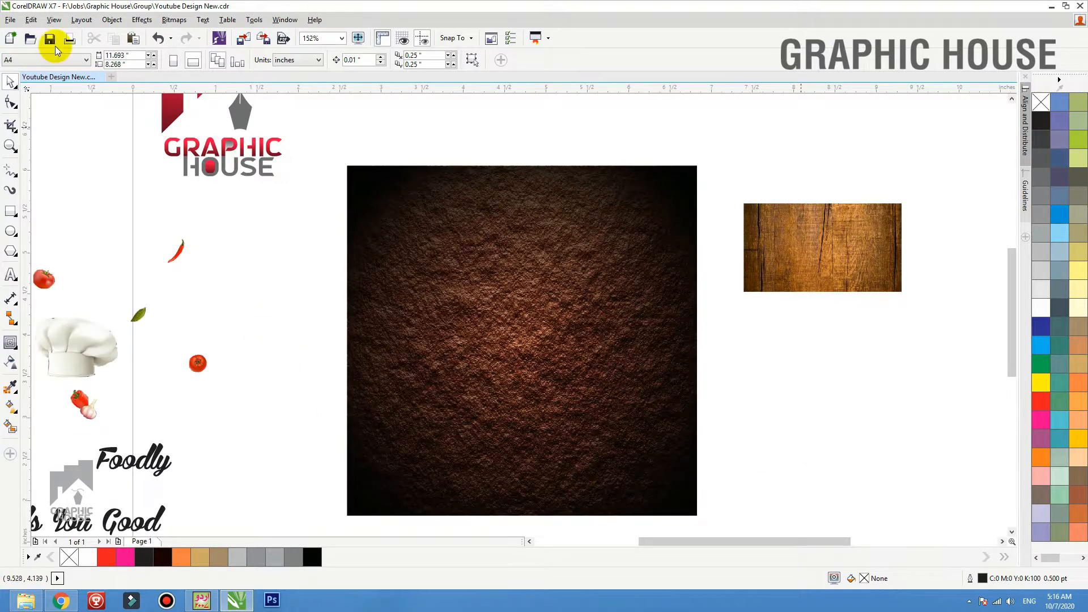
{"action": "left_click", "coordinate": [10, 231]}
{"action": "left_click_drag", "start_coordinate": [400, 225], "coordinate": [632, 457]}
{"action": "left_click", "coordinate": [1040, 311]}
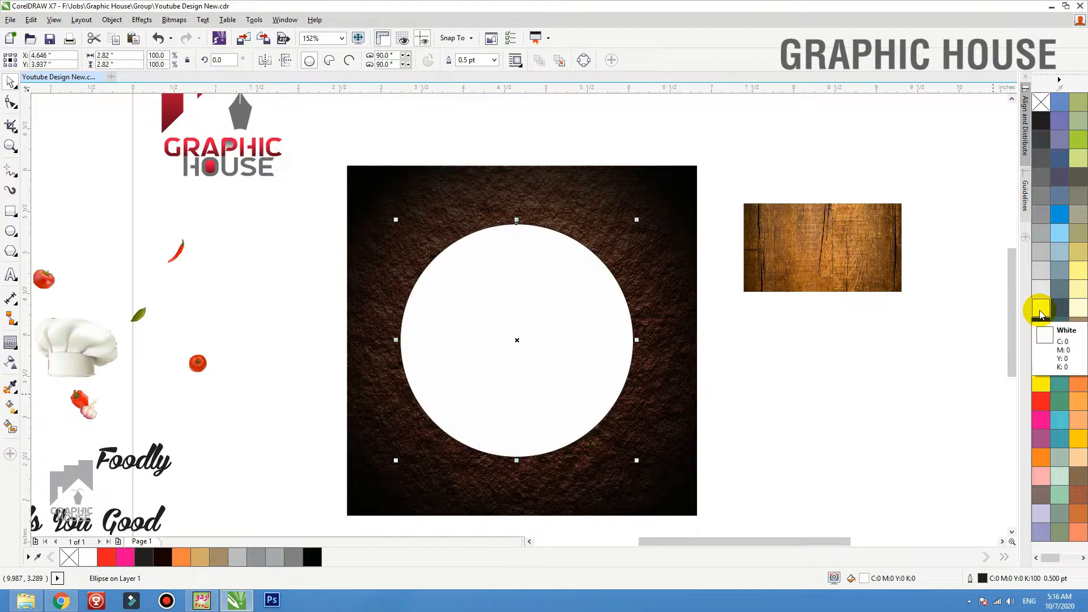
{"action": "left_click", "coordinate": [599, 180], "text": "shift"}
{"action": "key", "text": "e"}
Set the white circle's transparency merge mode to Multiply
{"action": "left_click", "coordinate": [459, 317]}
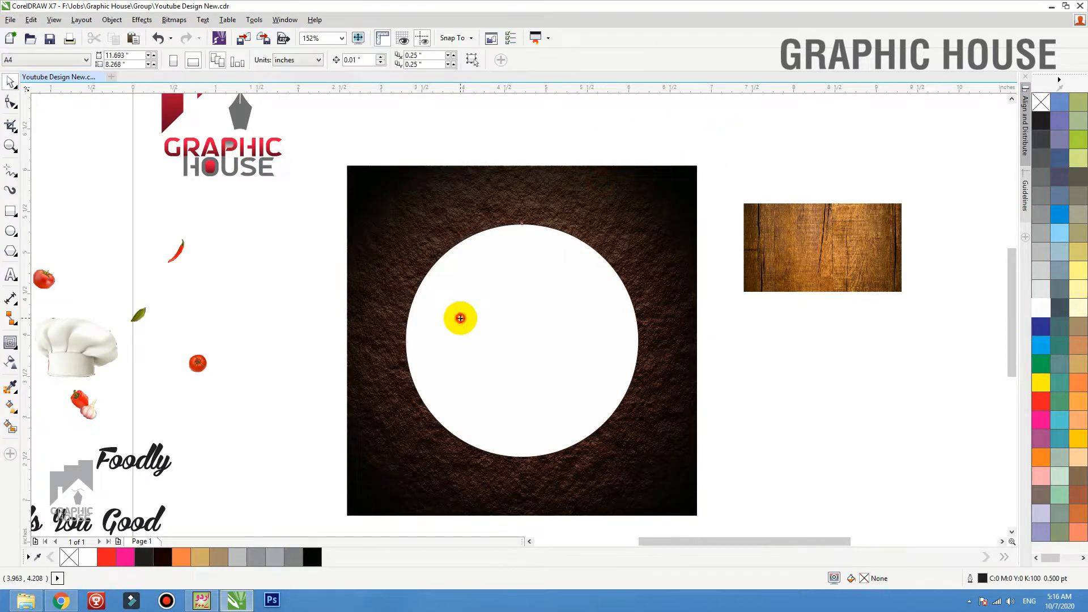
{"action": "left_click", "coordinate": [11, 363]}
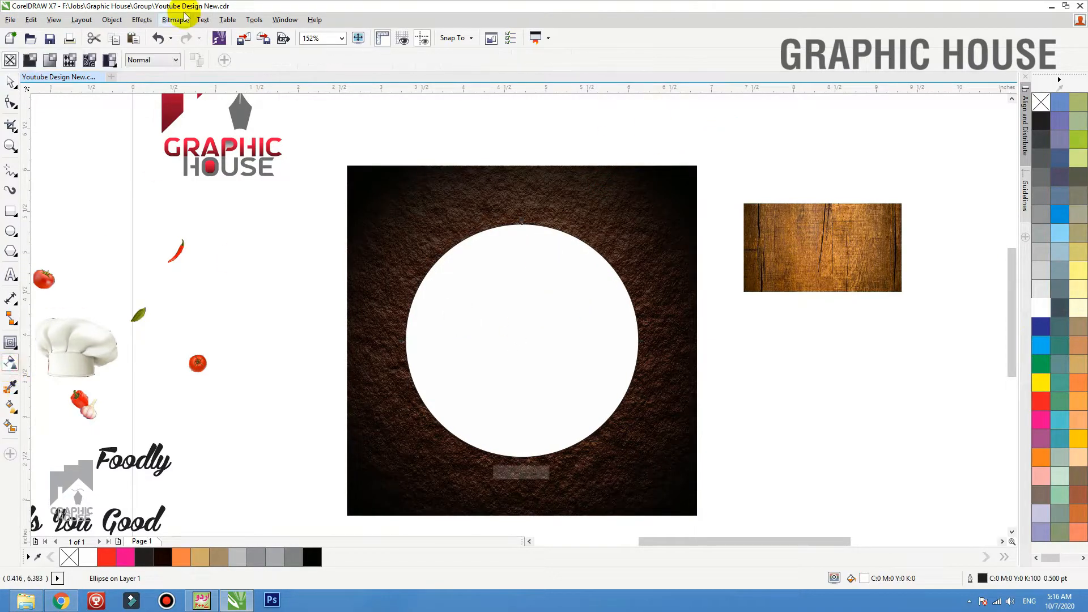
{"action": "left_click", "coordinate": [143, 60]}
{"action": "left_click", "coordinate": [152, 112]}
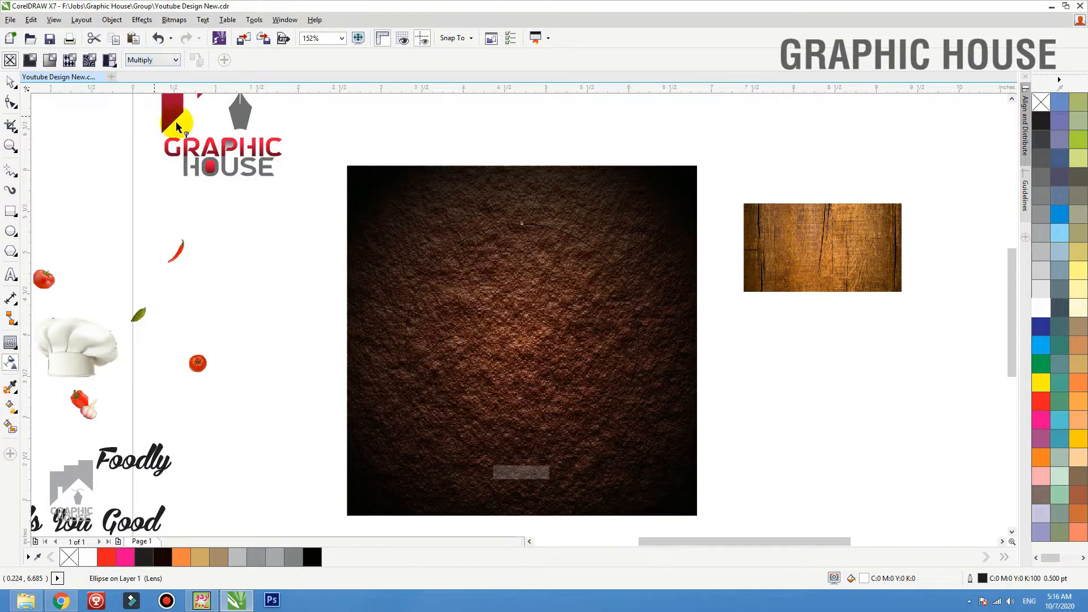
Fill the circle with 30% black and remove its outline
{"action": "left_click", "coordinate": [10, 82]}
{"action": "left_click", "coordinate": [1047, 201]}
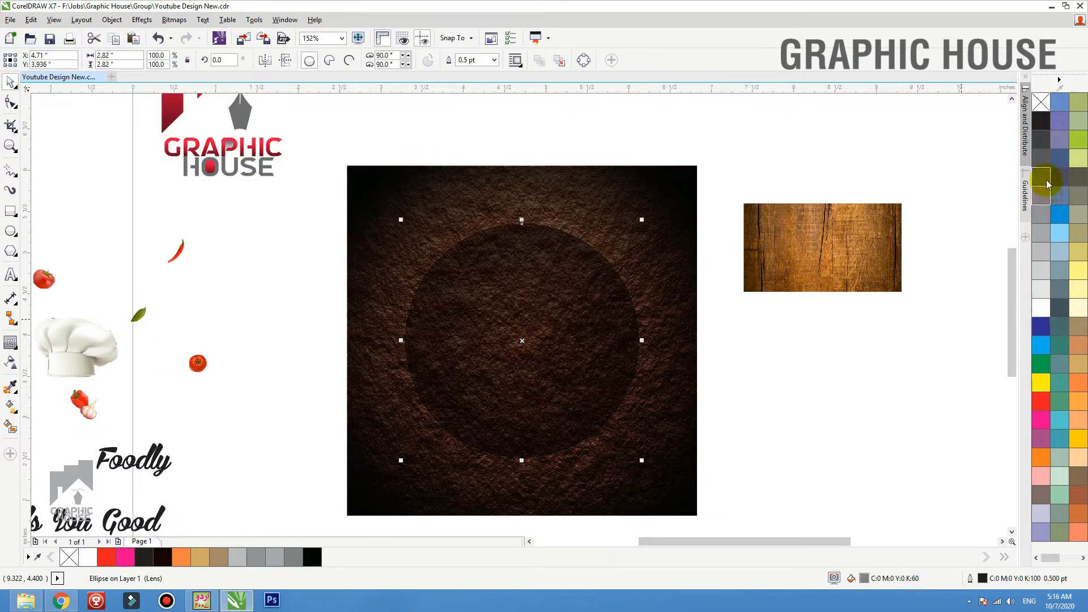
{"action": "left_click", "coordinate": [1047, 184]}
{"action": "right_click", "coordinate": [1040, 102]}
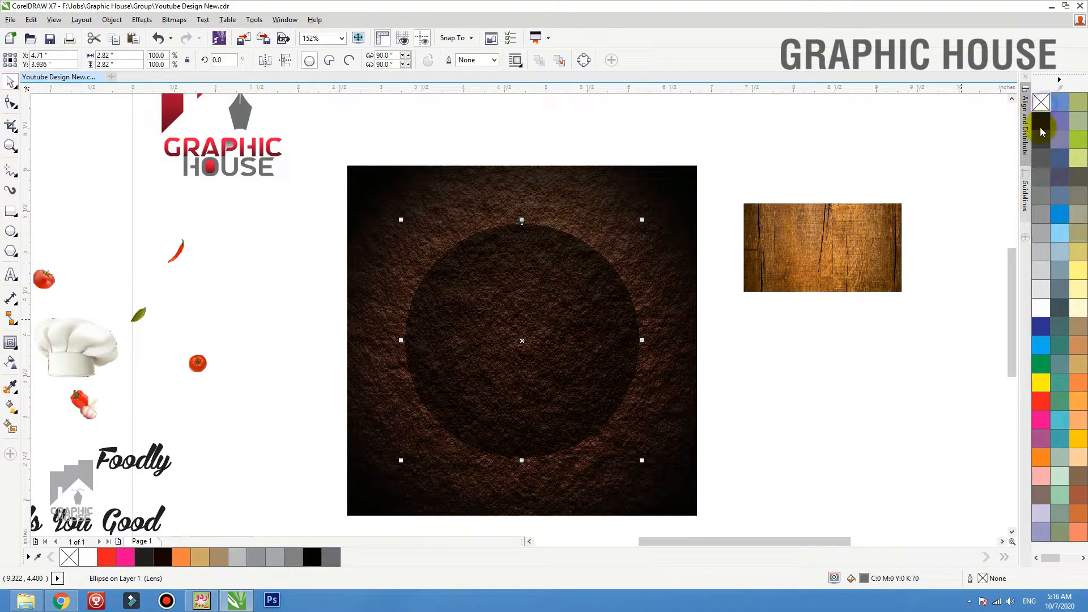
{"action": "left_click", "coordinate": [1042, 253]}
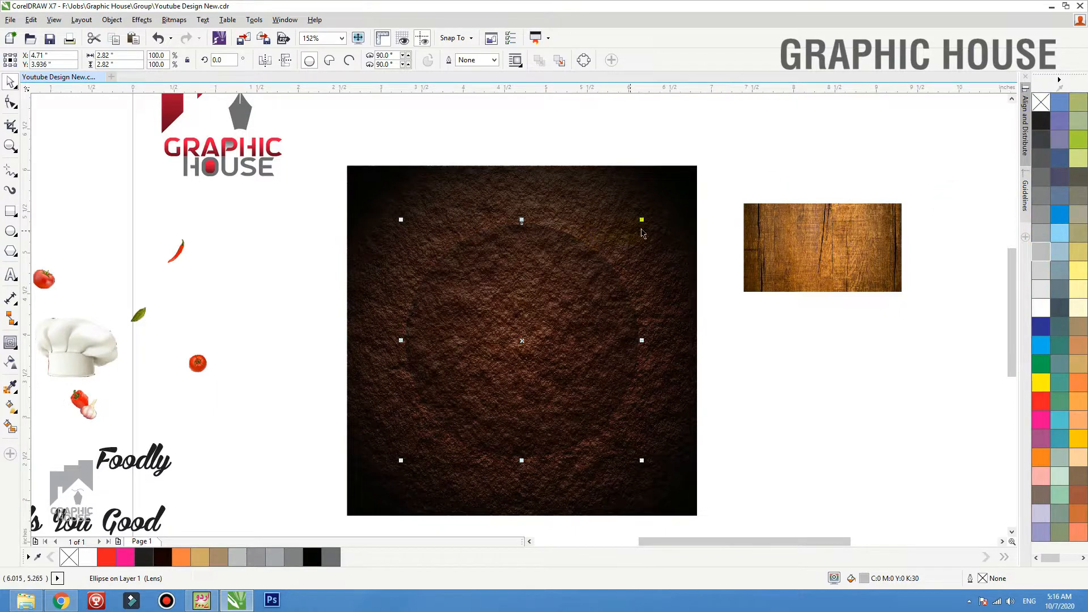
Add an enlarged circle copy about 3.14 inches across, fill it with 10% black and centre it on the textured square
{"action": "mouse_move", "coordinate": [644, 219]}
{"action": "left_mouse_down"}
{"action": "mouse_move", "coordinate": [664, 199]}
{"action": "mouse_move", "coordinate": [649, 216]}
{"action": "left_mouse_up"}
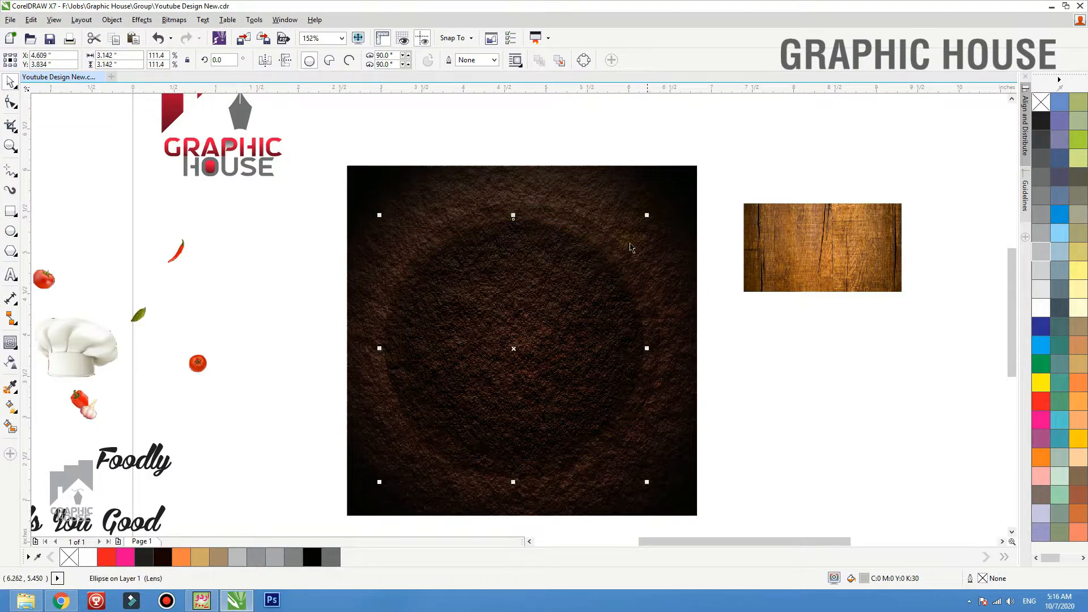
{"action": "left_click", "coordinate": [1043, 272]}
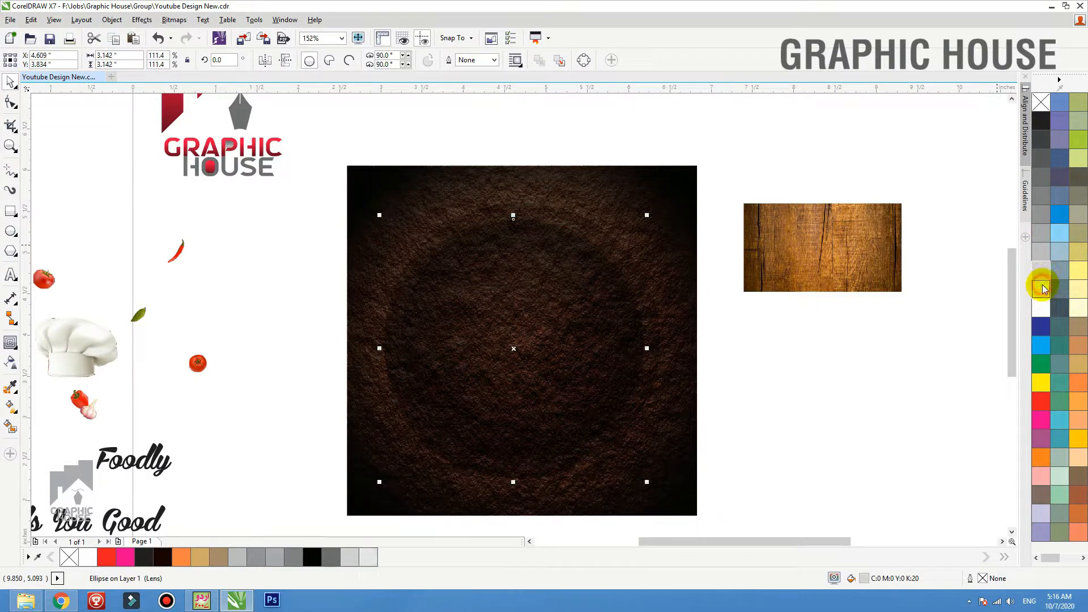
{"action": "left_click", "coordinate": [541, 216], "text": "shift"}
{"action": "key", "text": "c"}
{"action": "key", "text": "e"}
Resize the 10% black circle to about 2.82 inches and add a concentric 30% black circle about 3.34 inches across
{"action": "left_click", "coordinate": [776, 329]}
{"action": "left_click", "coordinate": [636, 320]}
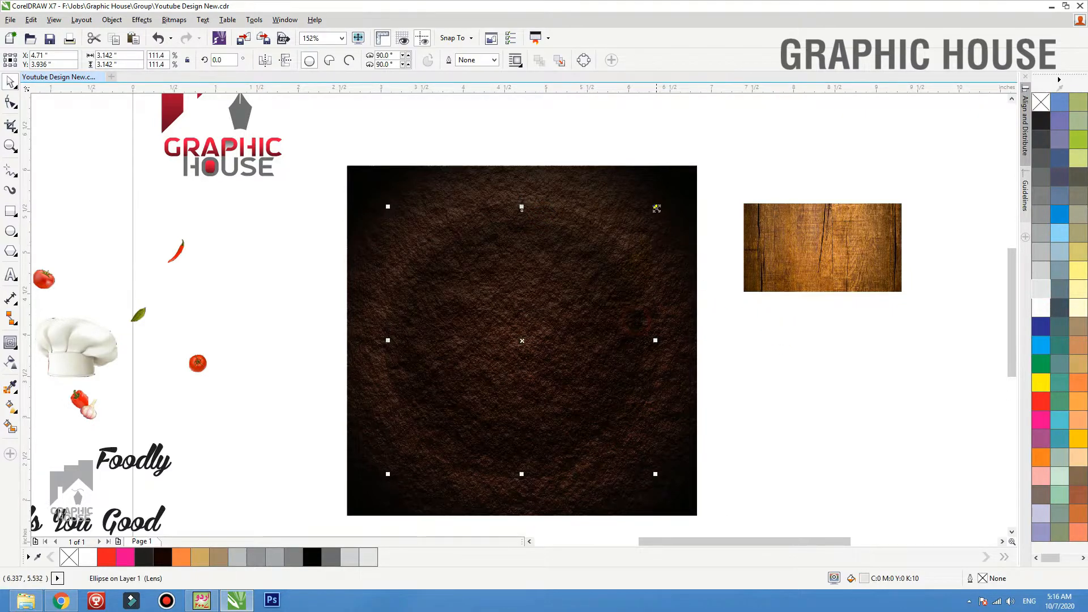
{"action": "left_click_drag", "start_coordinate": [656, 208], "coordinate": [642, 220]}
{"action": "scroll", "coordinate": [544, 170], "scroll_direction": "up", "scroll_amount": 2}
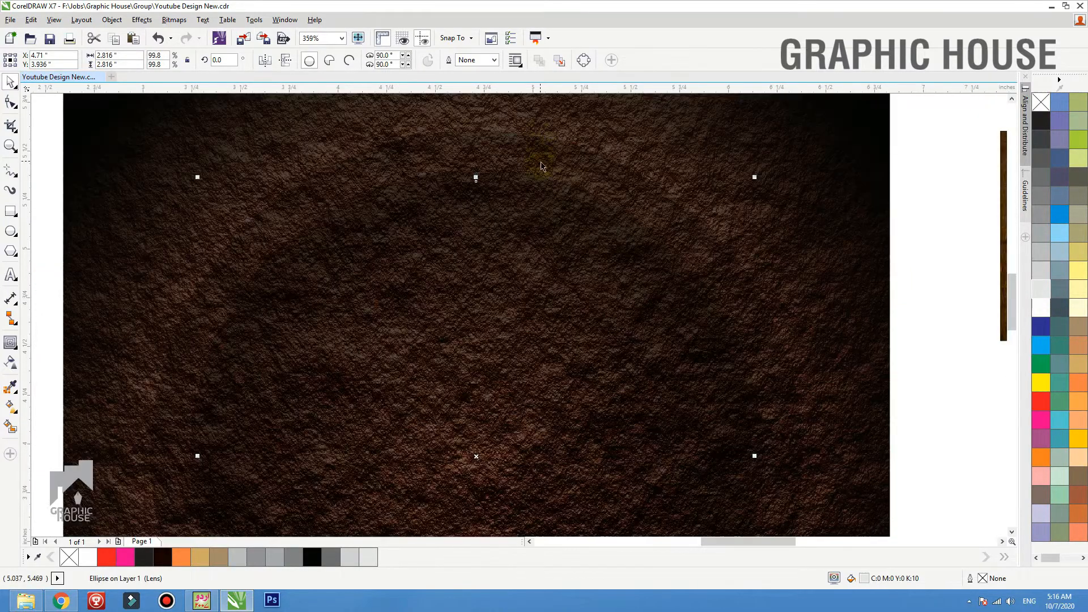
{"action": "scroll", "coordinate": [552, 222], "scroll_direction": "down", "scroll_amount": 2}
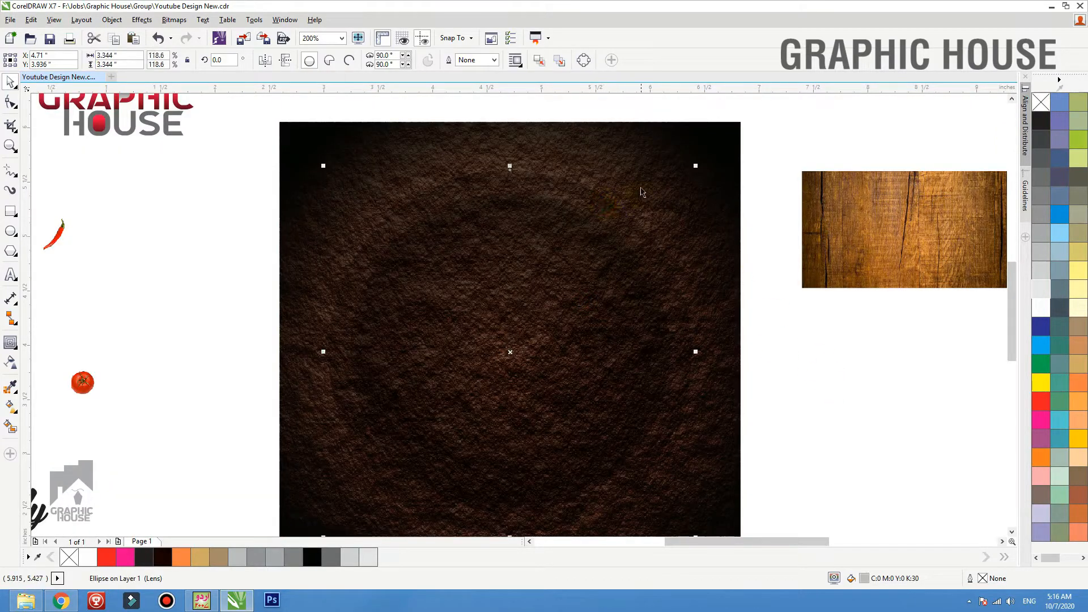
Add a larger concentric circle about 3.8 inches across, try a 90% black fill on it, and fill it with white
{"action": "left_click_drag", "start_coordinate": [695, 168], "coordinate": [719, 141]}
{"action": "left_click", "coordinate": [1041, 278]}
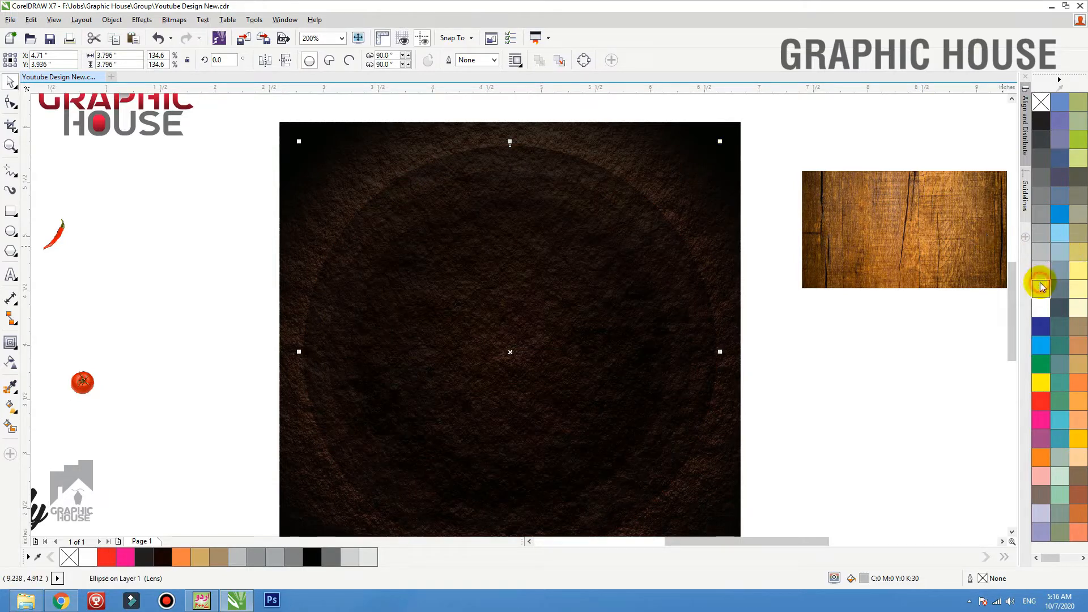
{"action": "left_click", "coordinate": [1044, 131]}
{"action": "left_click", "coordinate": [1041, 124]}
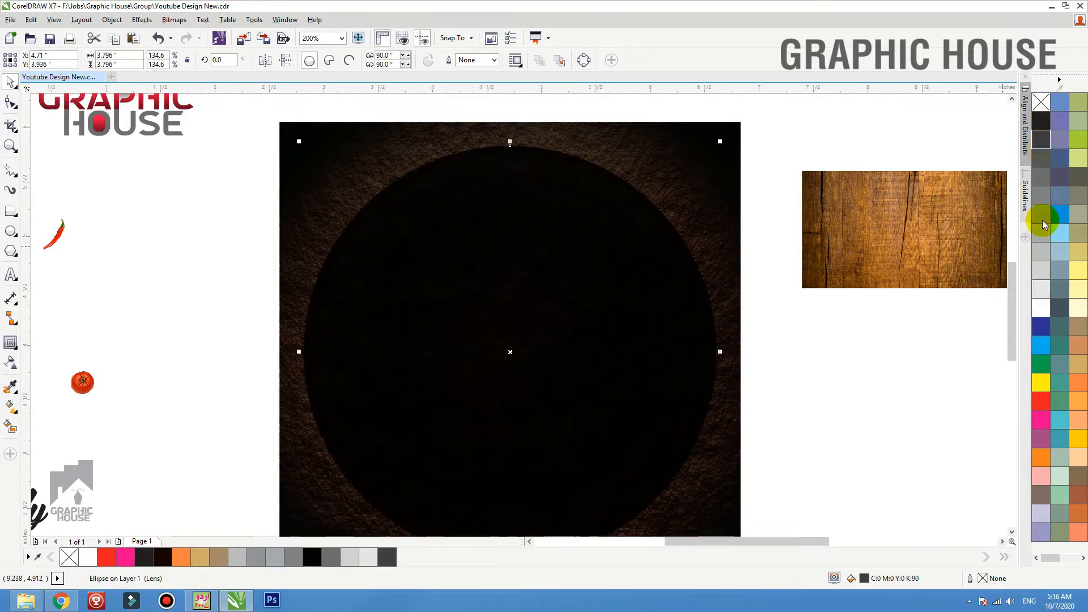
{"action": "left_click", "coordinate": [1040, 315]}
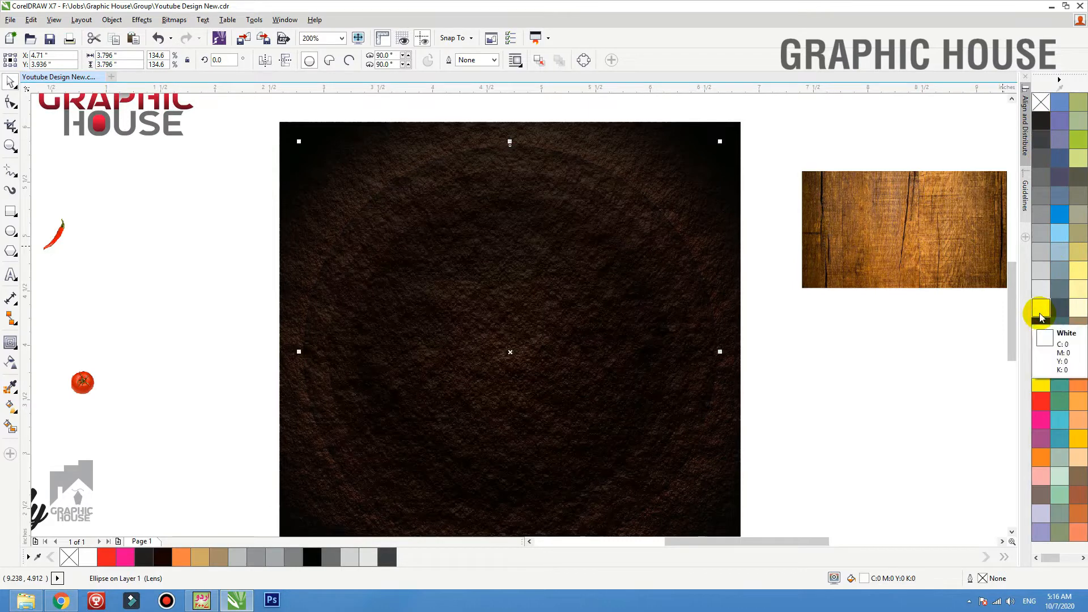
{"action": "scroll", "coordinate": [439, 216], "scroll_direction": "down", "scroll_amount": 1}
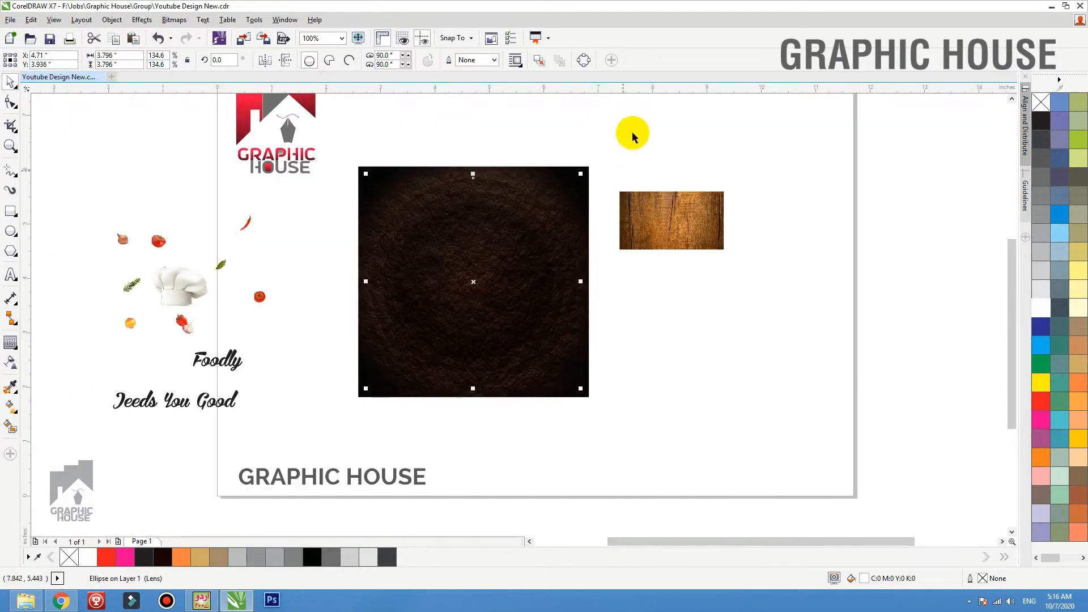
Examine how the concentric circles blend into the brown texture across the whole square
{"action": "left_click_drag", "start_coordinate": [635, 124], "coordinate": [328, 397]}
{"action": "left_click", "coordinate": [548, 392], "text": "shift"}
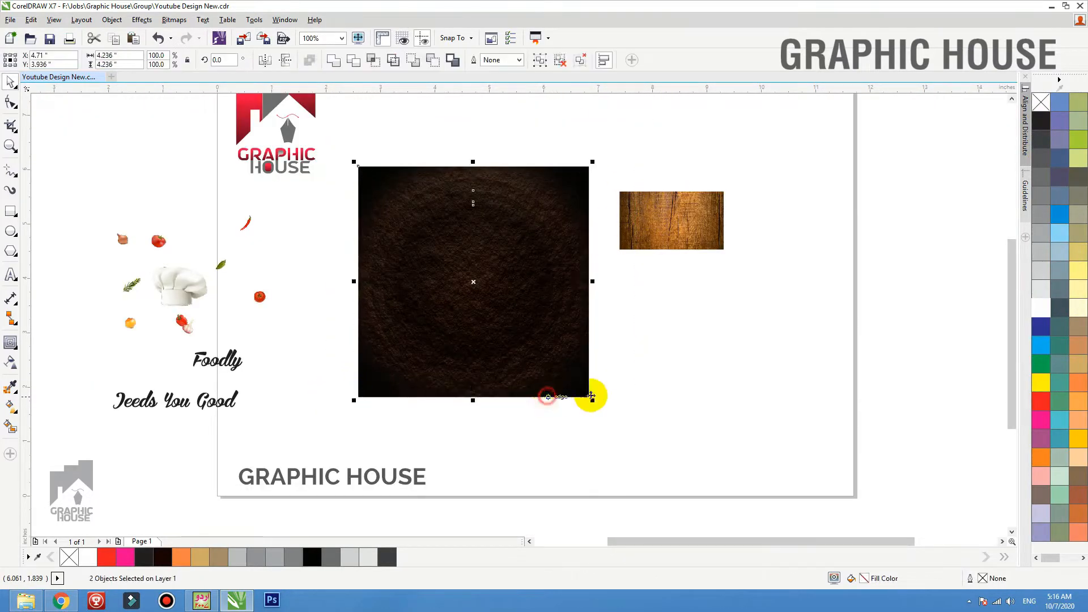
{"action": "left_click", "coordinate": [654, 377]}
{"action": "left_click_drag", "start_coordinate": [610, 182], "coordinate": [462, 261]}
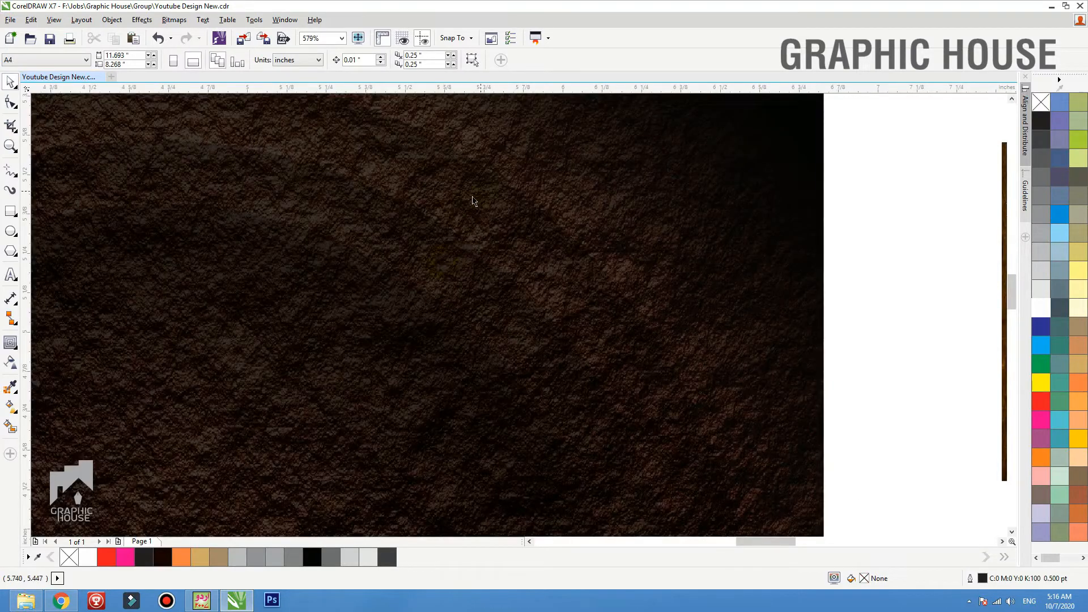
{"action": "scroll", "coordinate": [571, 180], "scroll_direction": "down", "scroll_amount": 2}
{"action": "left_click", "coordinate": [562, 221]}
{"action": "key", "text": "shift+F2"}
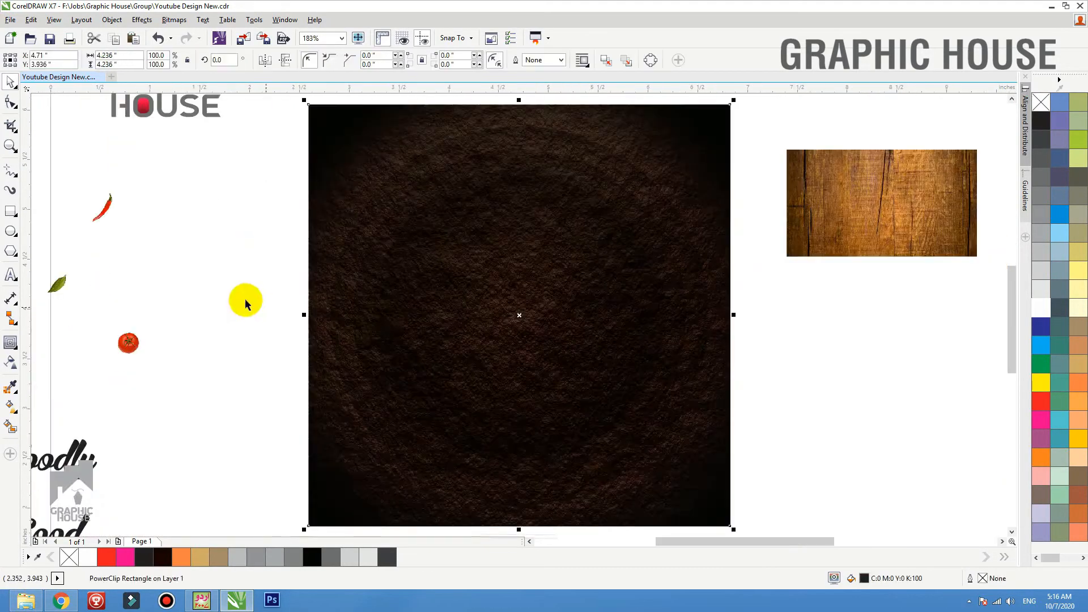
Try moving the group of circles slightly on the textured square and undo the move
{"action": "left_click", "coordinate": [245, 301]}
{"action": "left_click", "coordinate": [497, 292]}
{"action": "left_click_drag", "start_coordinate": [490, 296], "coordinate": [494, 310]}
{"action": "key", "text": "ctrl+z"}
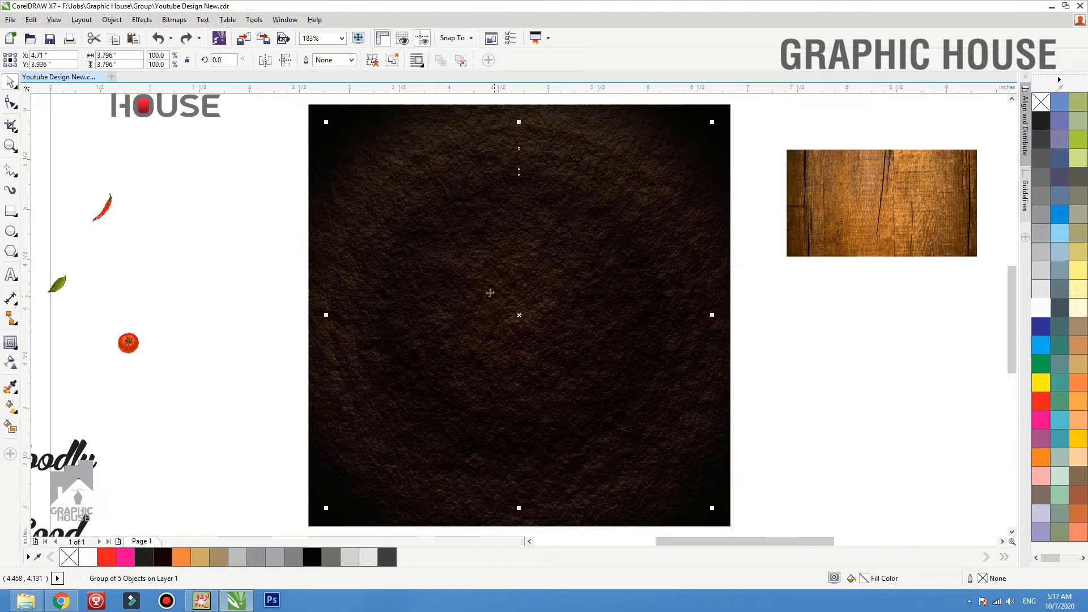
Ungroup the five concentric circles and group them again
{"action": "scroll", "coordinate": [483, 290], "scroll_direction": "down", "scroll_amount": 1}
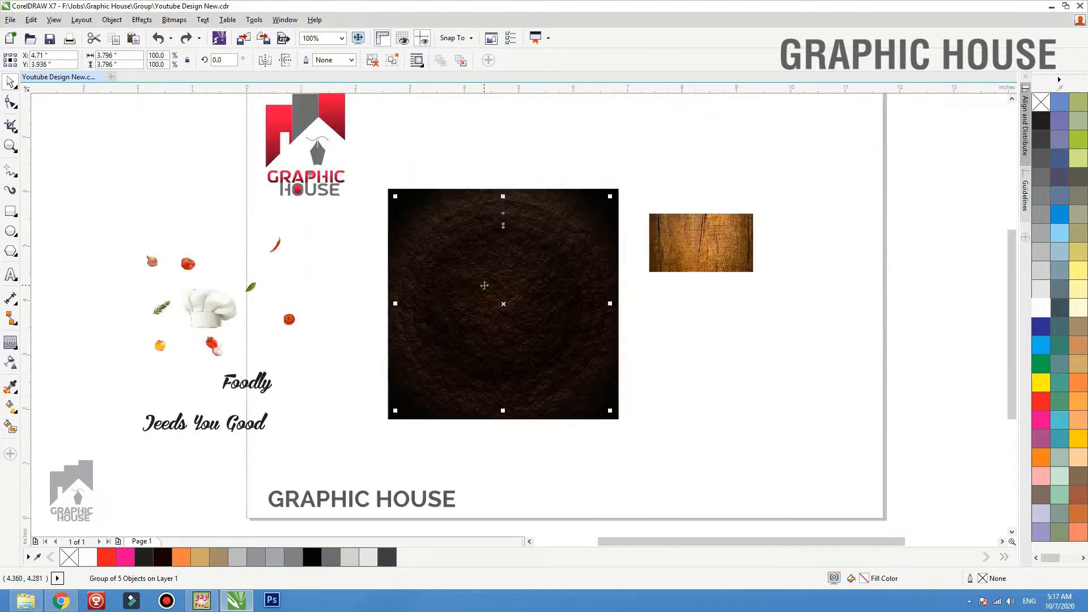
{"action": "left_click", "coordinate": [370, 62]}
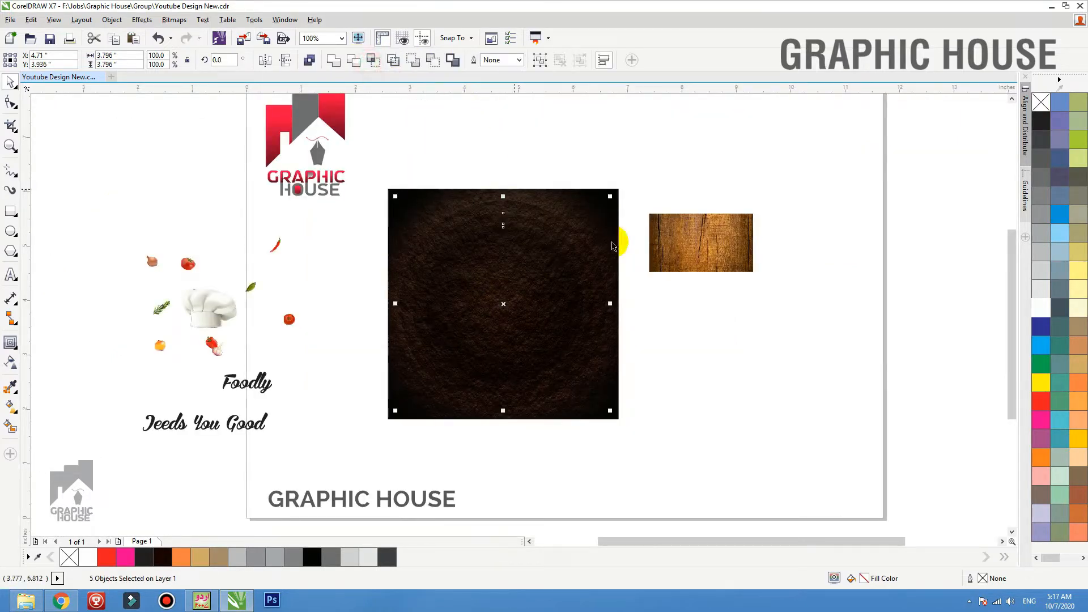
{"action": "key", "text": "ctrl+g"}
Duplicate the textured PowerClip square beside the design and extract the duplicate's contents
{"action": "left_click", "coordinate": [607, 131]}
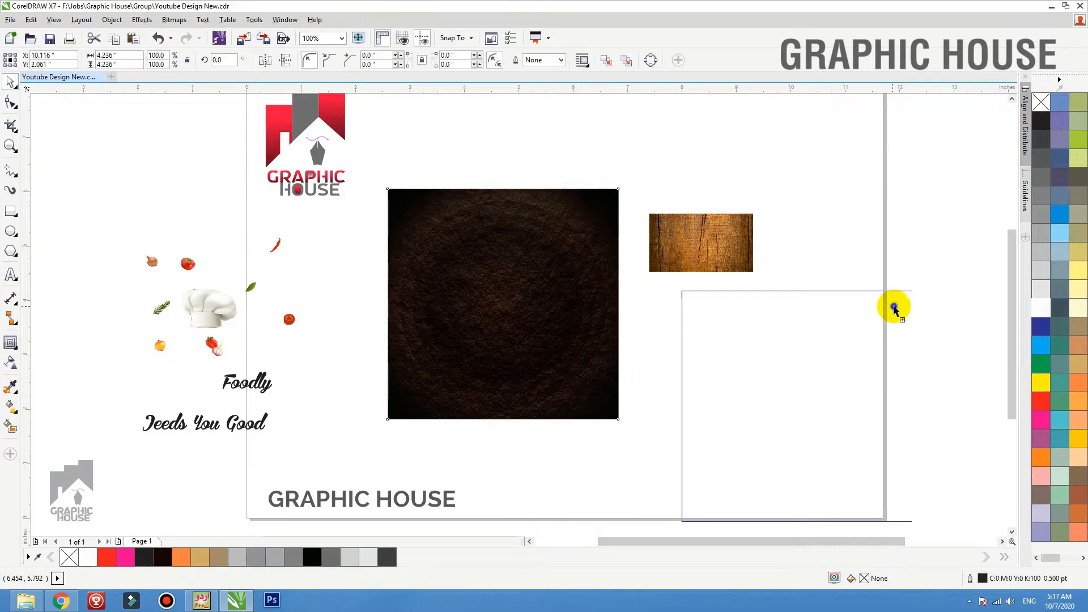
{"action": "right_click", "coordinate": [893, 307]}
{"action": "left_click", "coordinate": [794, 318]}
{"action": "right_click", "coordinate": [818, 332]}
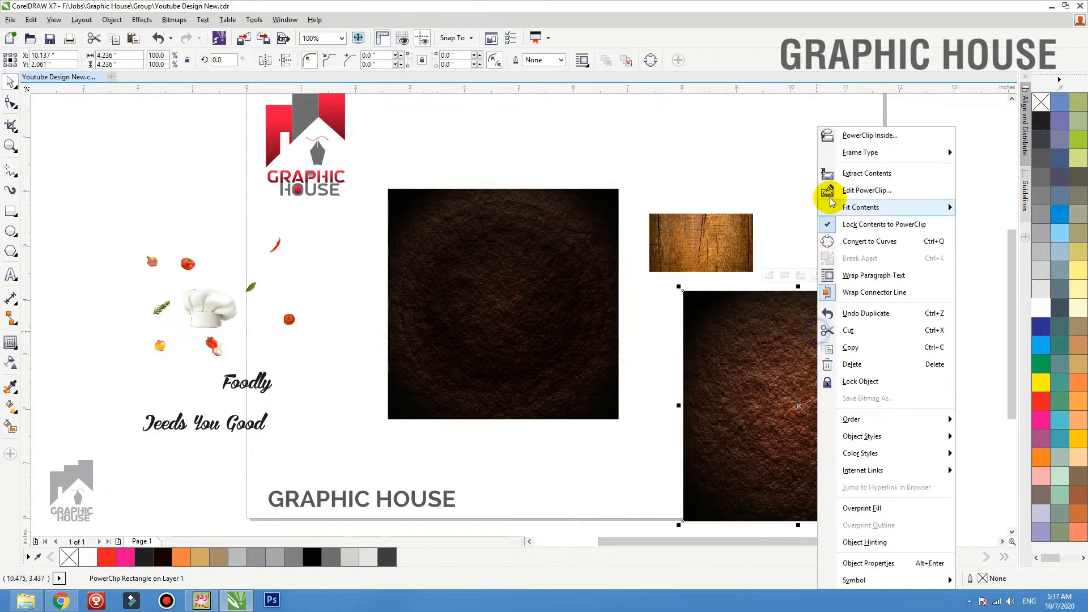
{"action": "left_click", "coordinate": [850, 173]}
Delete the extracted texture pieces and the duplicate's empty frame
{"action": "left_click", "coordinate": [814, 164]}
{"action": "left_click_drag", "start_coordinate": [804, 301], "coordinate": [884, 240]}
{"action": "key", "text": "Delete"}
{"action": "left_click", "coordinate": [787, 325]}
{"action": "key", "text": "alt+j"}
{"action": "key", "text": "w"}
{"action": "key", "text": "p"}
{"action": "left_click", "coordinate": [771, 338]}
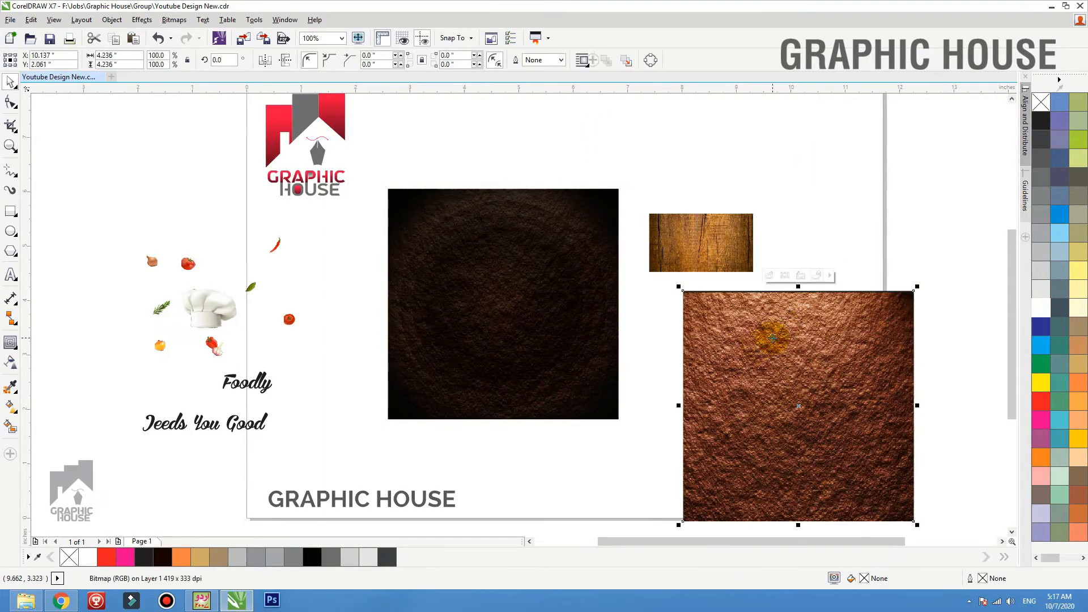
{"action": "key", "text": "Delete"}
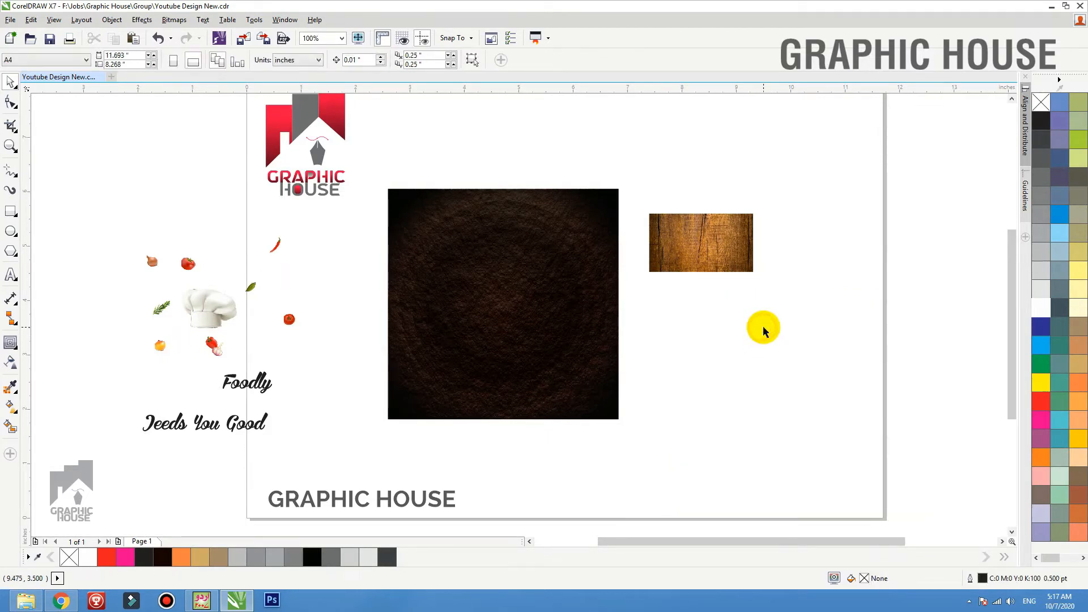
Enlarge the wood texture image to about 6.1 by 3.4 inches and place it beside the dark square
{"action": "key", "text": "F4"}
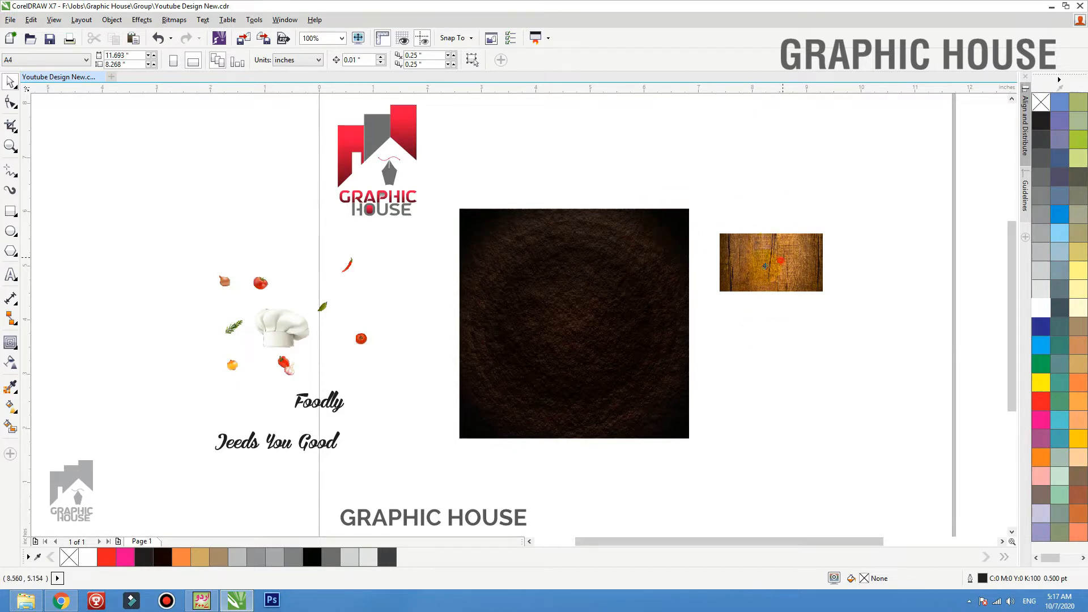
{"action": "left_click_drag", "start_coordinate": [765, 266], "coordinate": [644, 270]}
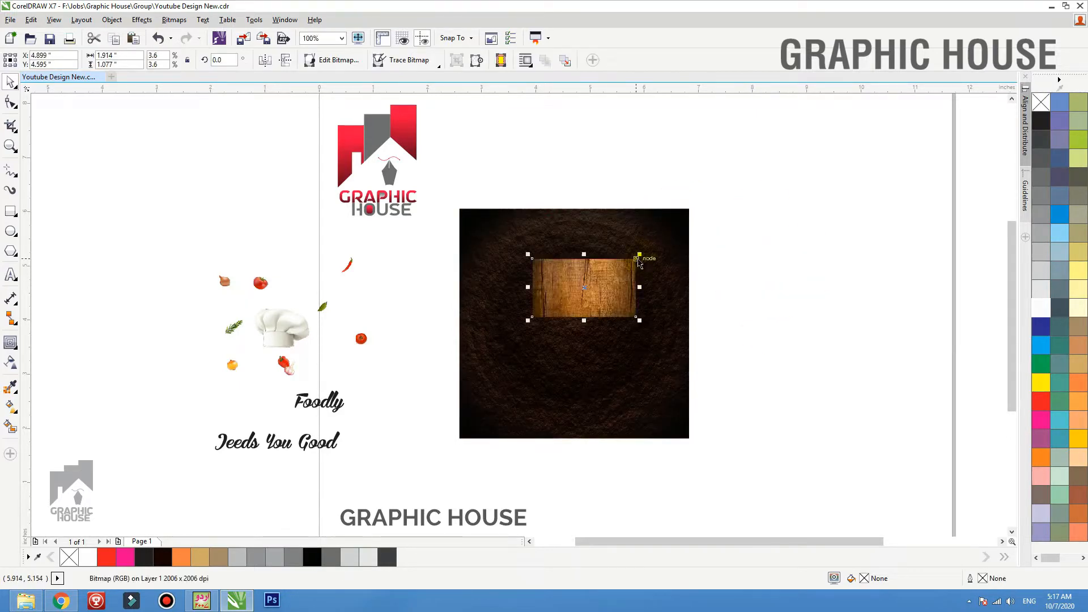
{"action": "key", "text": "ctrl+z"}
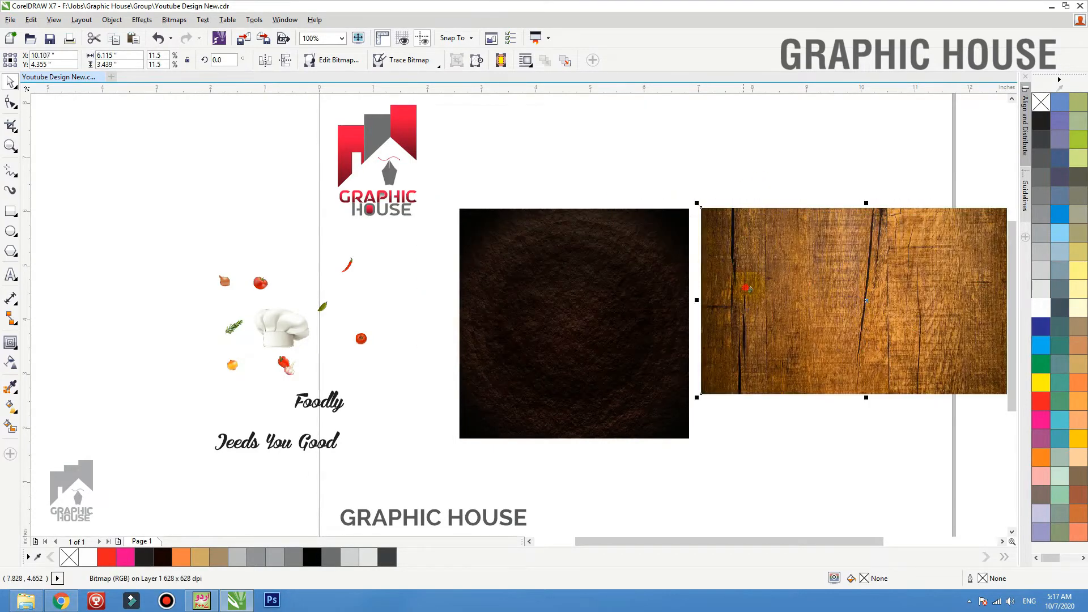
{"action": "left_click", "coordinate": [389, 402]}
Draw a red-filled circle, centre it on the textured square and resize it to about 2.25 inches in diameter
{"action": "scroll", "coordinate": [613, 313], "scroll_direction": "up", "scroll_amount": 2}
{"action": "left_click", "coordinate": [11, 231]}
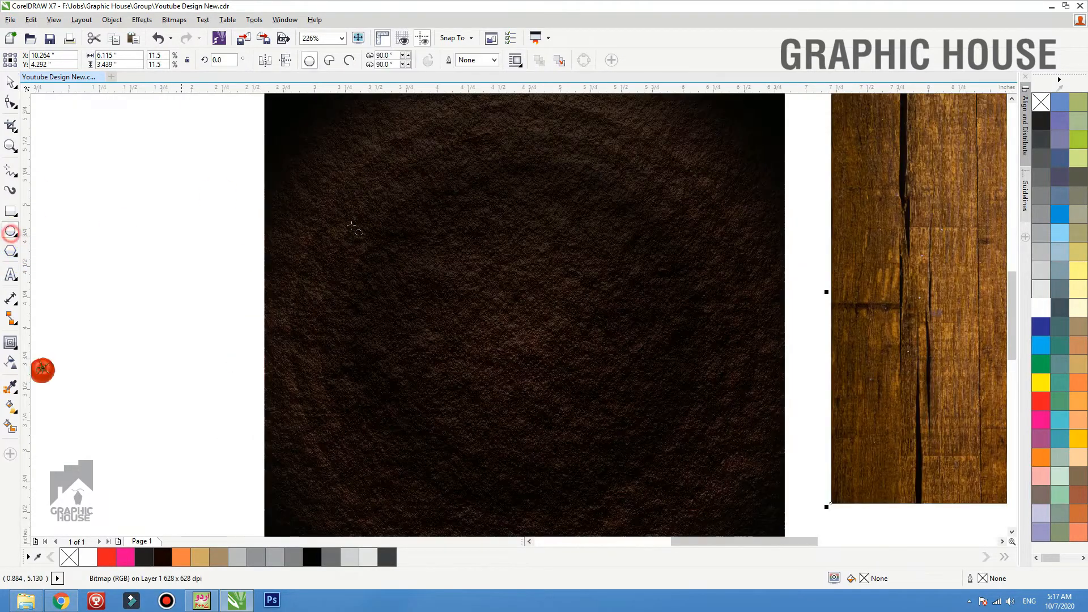
{"action": "left_click_drag", "start_coordinate": [365, 224], "coordinate": [643, 430]}
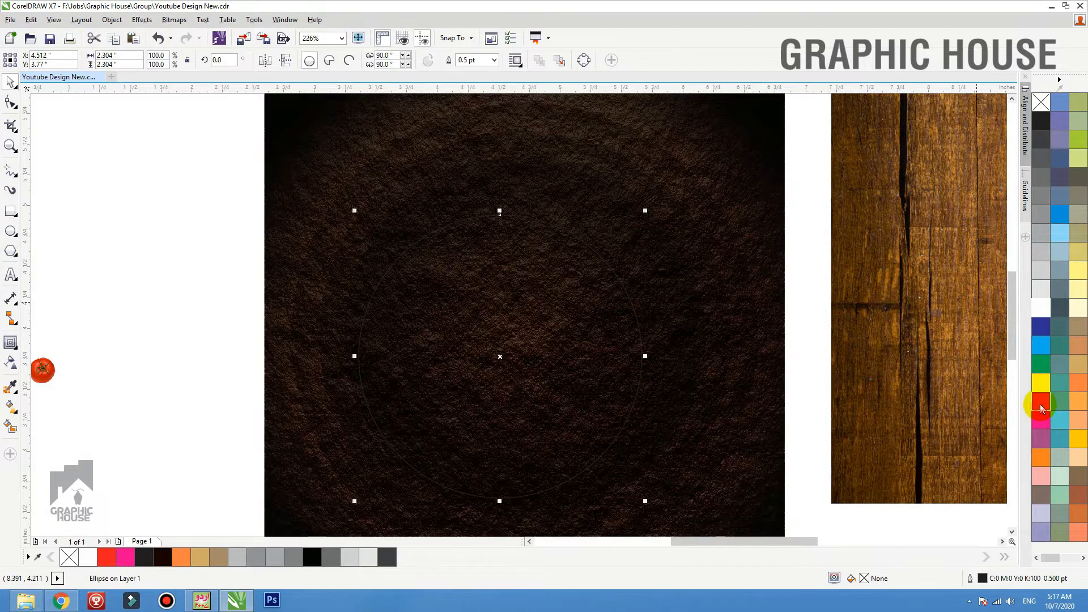
{"action": "left_click", "coordinate": [1040, 401]}
{"action": "scroll", "coordinate": [704, 320], "scroll_direction": "down", "scroll_amount": 3}
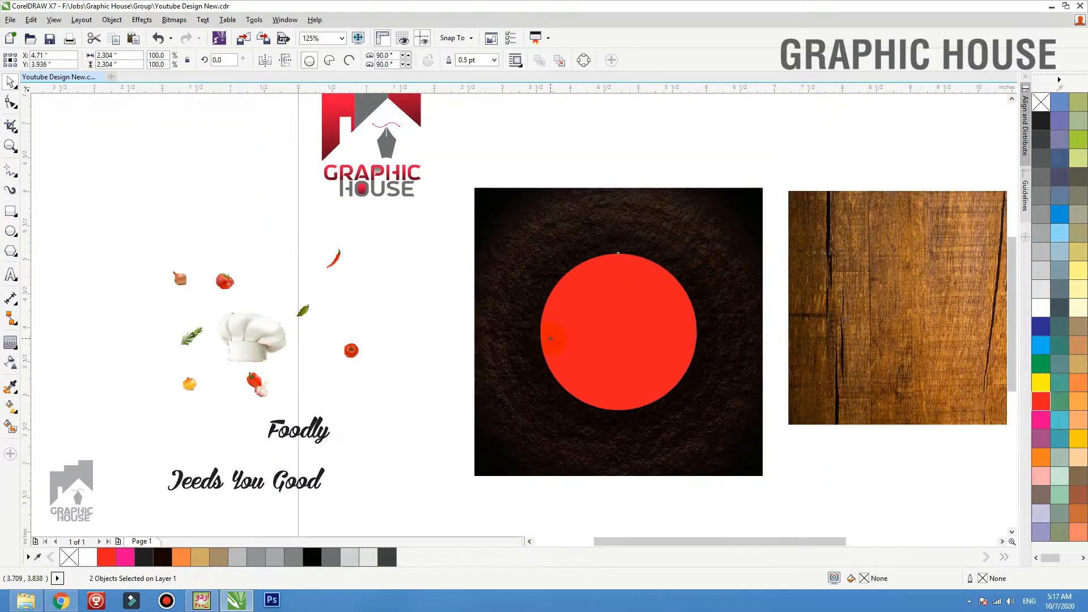
{"action": "left_click_drag", "start_coordinate": [701, 248], "coordinate": [698, 249]}
{"action": "scroll", "coordinate": [482, 275], "scroll_direction": "down", "scroll_amount": 1}
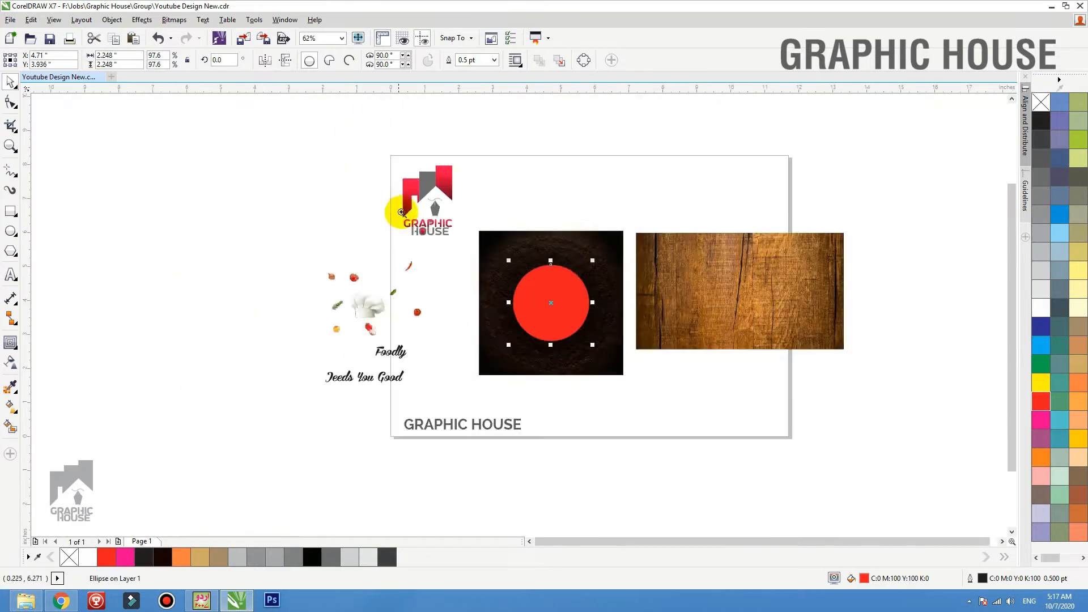
PowerClip the wood texture image inside the red circle
{"action": "key", "text": "F2"}
{"action": "left_click_drag", "start_coordinate": [402, 215], "coordinate": [881, 394]}
{"action": "left_click", "coordinate": [611, 241]}
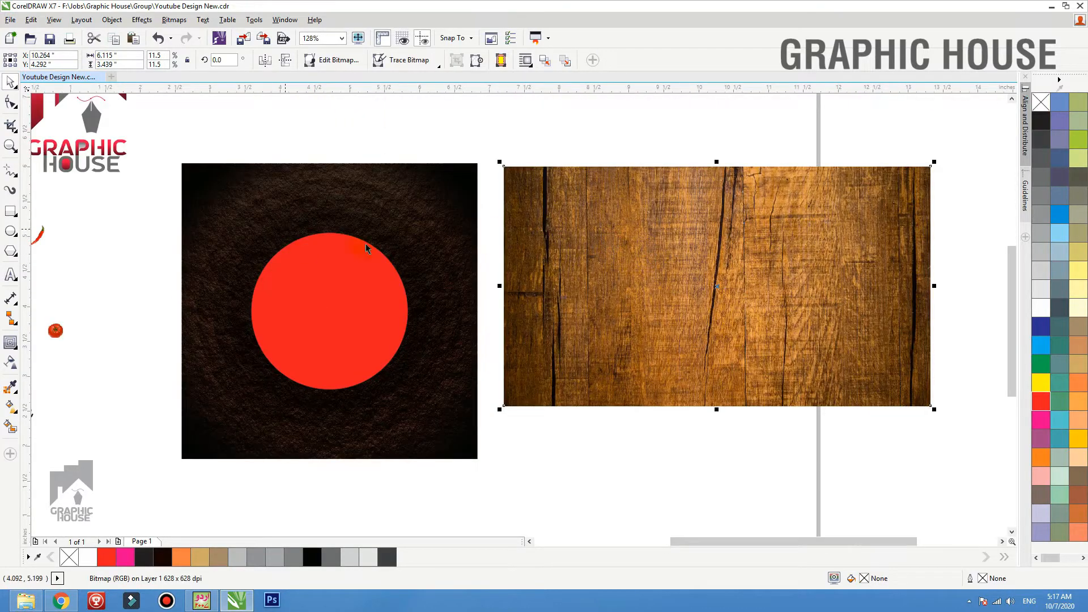
{"action": "right_click", "coordinate": [651, 177]}
{"action": "left_click", "coordinate": [667, 169]}
{"action": "left_click", "coordinate": [387, 272]}
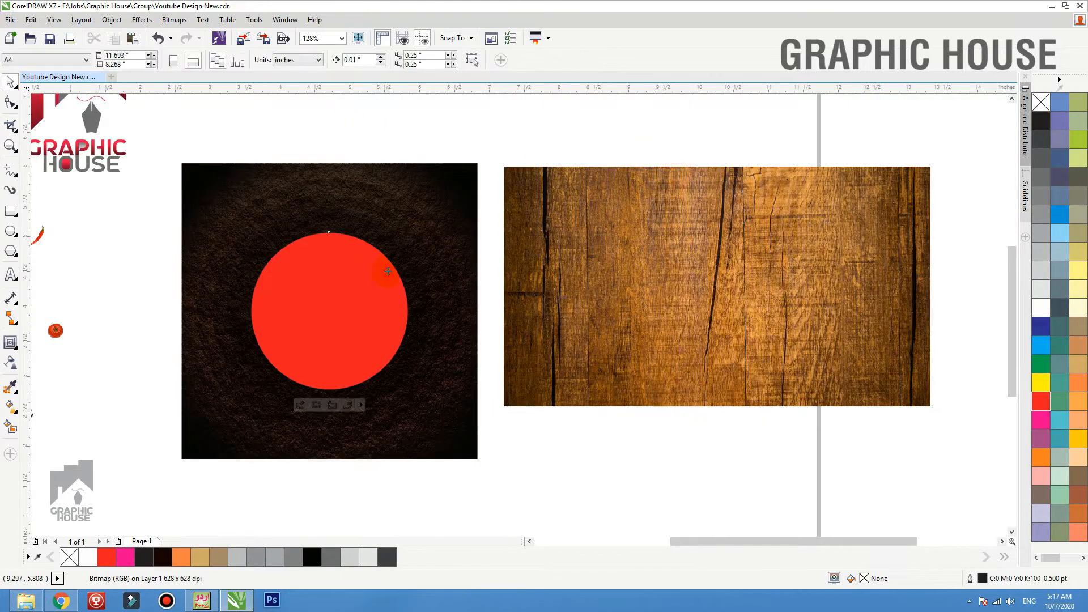
Edit the circle's PowerClip contents and scale the wood image about its centre to about 4.17 by 2.35 inches
{"action": "double_click", "coordinate": [340, 254]}
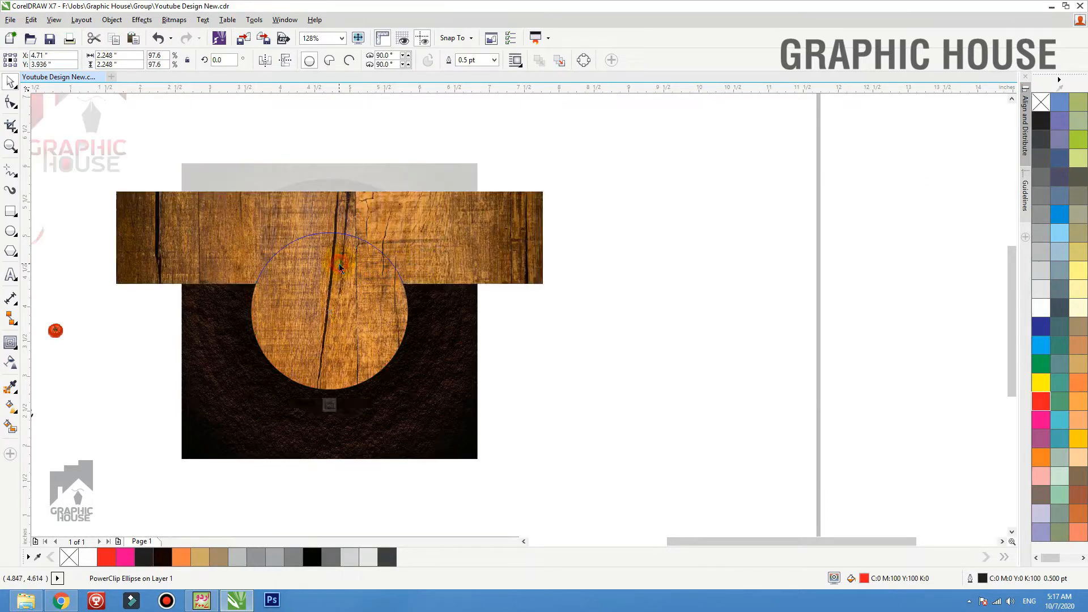
{"action": "left_click_drag", "start_coordinate": [532, 193], "coordinate": [476, 228]}
{"action": "left_click", "coordinate": [614, 260], "text": "ctrl"}
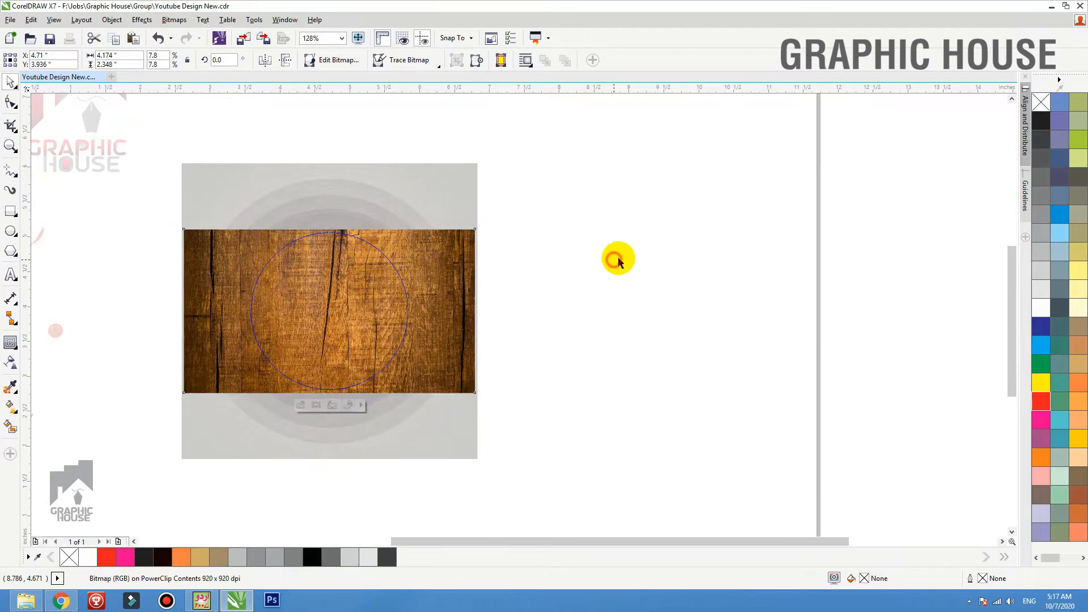
Draw a rectangle about 4.24 by 2.41 inches over the wood image, fill it with red and remove its outline
{"action": "key", "text": "F2"}
{"action": "left_click_drag", "start_coordinate": [607, 188], "coordinate": [127, 474]}
{"action": "left_click", "coordinate": [491, 295], "text": "ctrl"}
{"action": "left_click", "coordinate": [11, 214]}
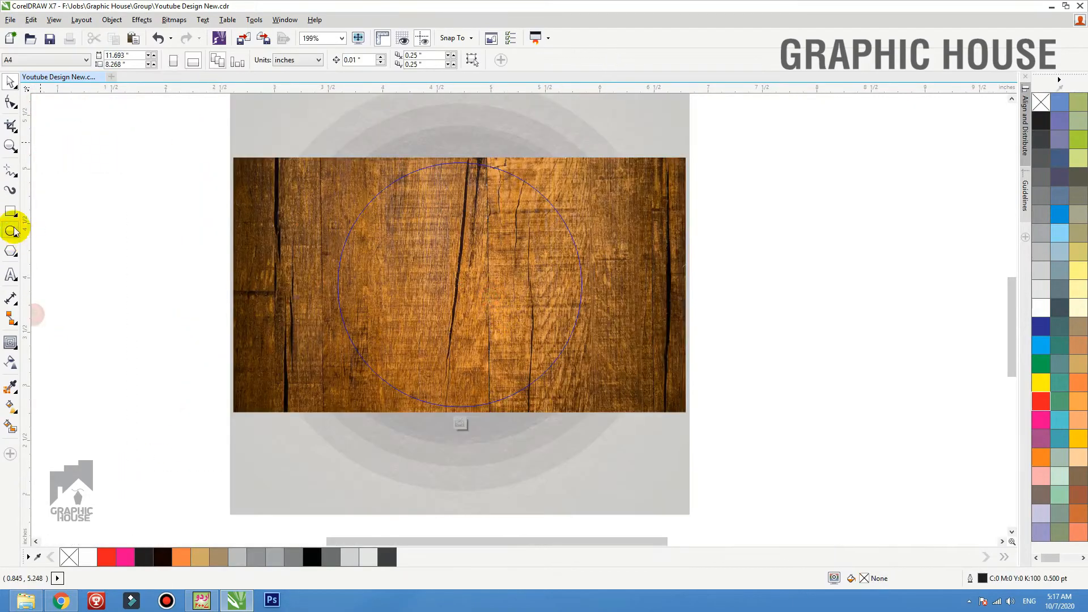
{"action": "left_click_drag", "start_coordinate": [230, 151], "coordinate": [690, 413]}
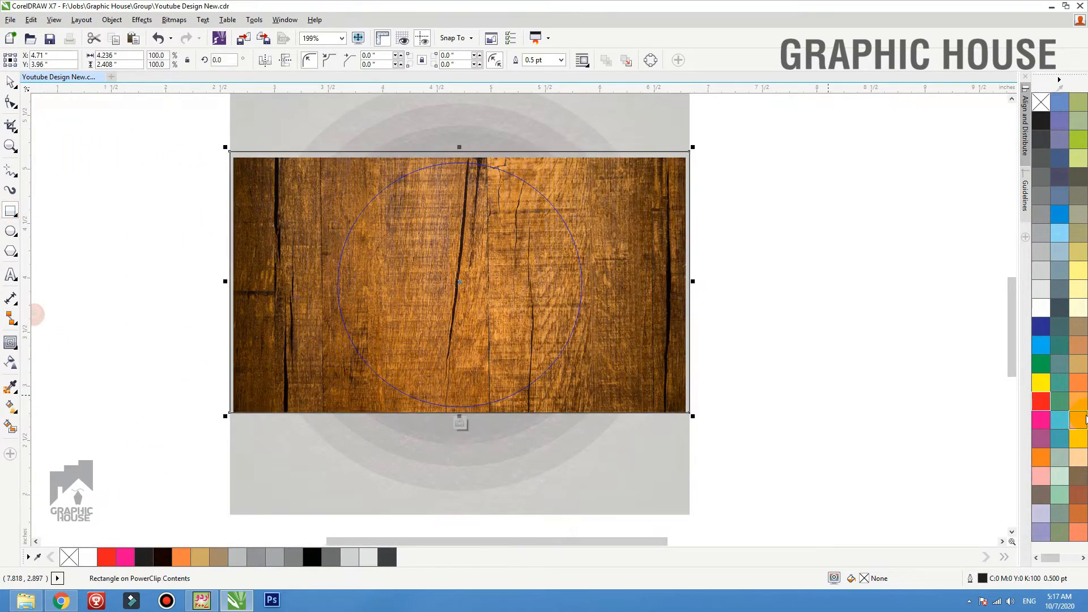
{"action": "left_click", "coordinate": [1040, 401]}
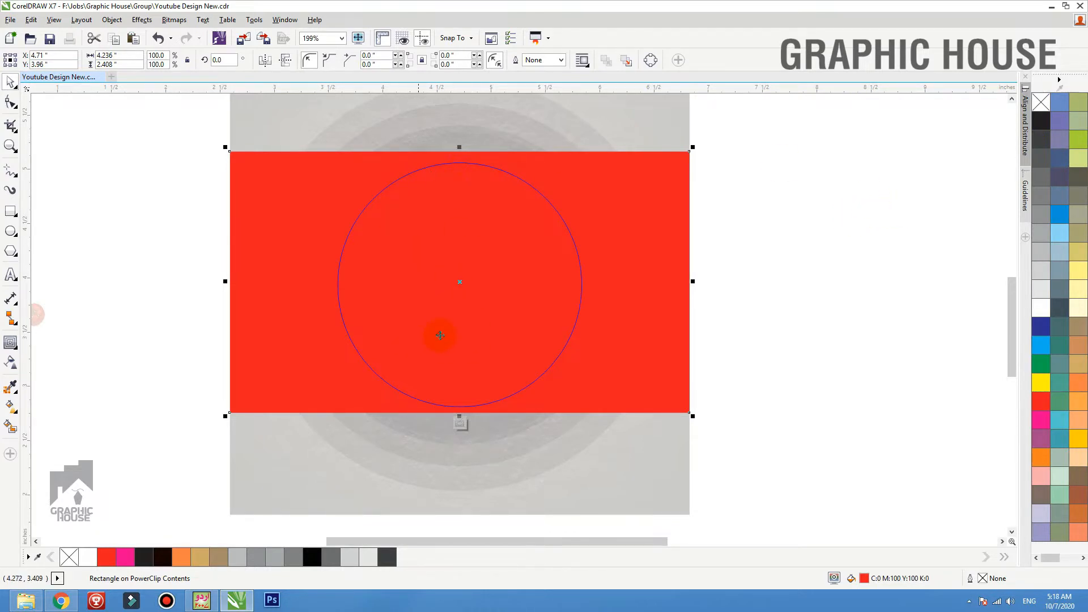
Set the red rectangle's transparency merge mode to Multiply over the wood image
{"action": "left_click", "coordinate": [11, 361]}
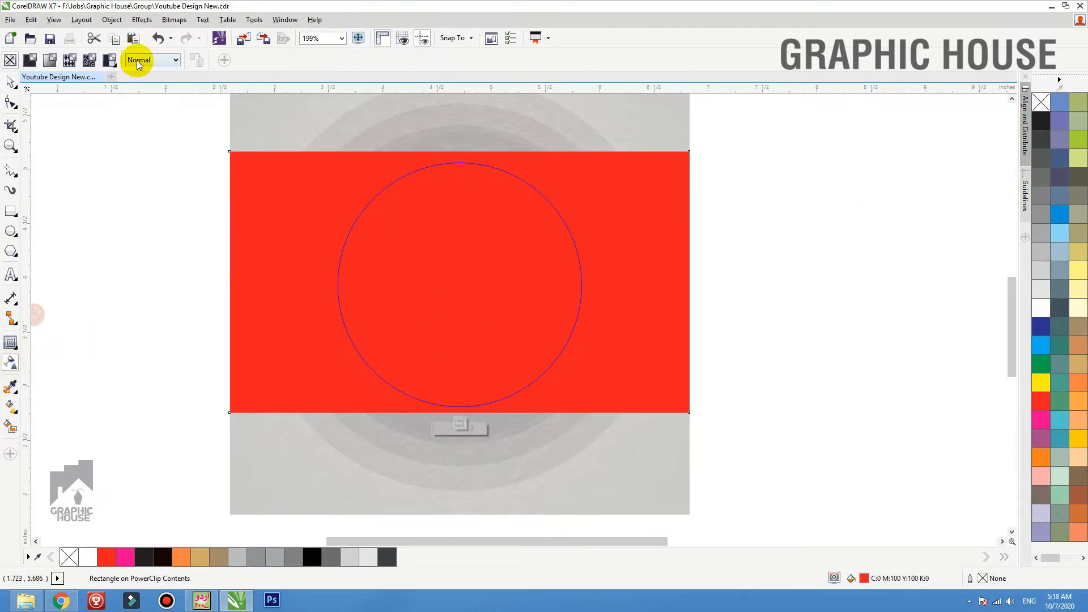
{"action": "left_click", "coordinate": [148, 59]}
{"action": "left_click", "coordinate": [142, 115]}
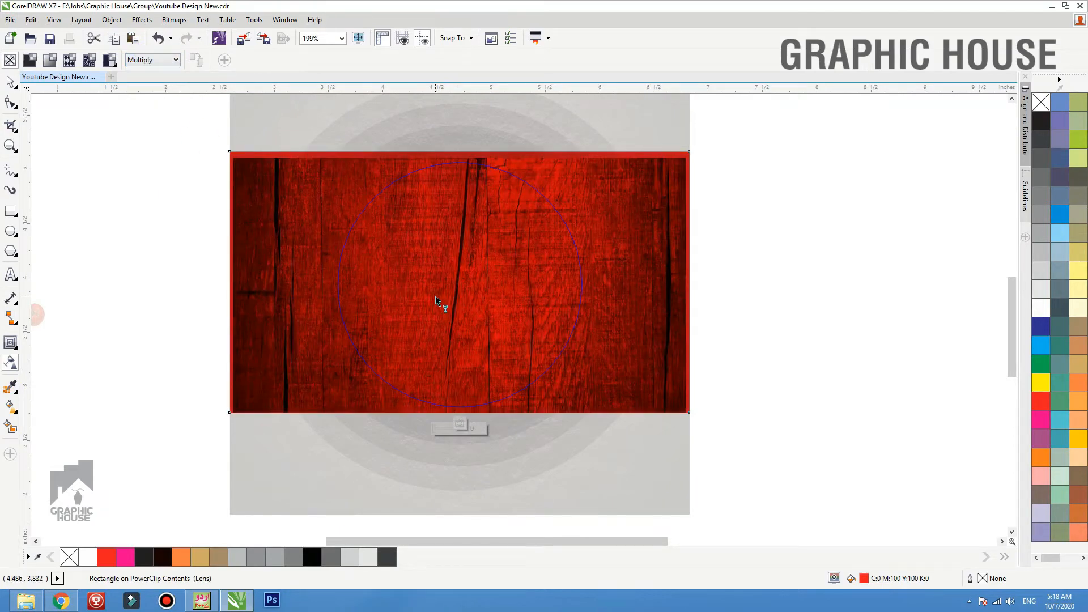
{"action": "left_click", "coordinate": [11, 83]}
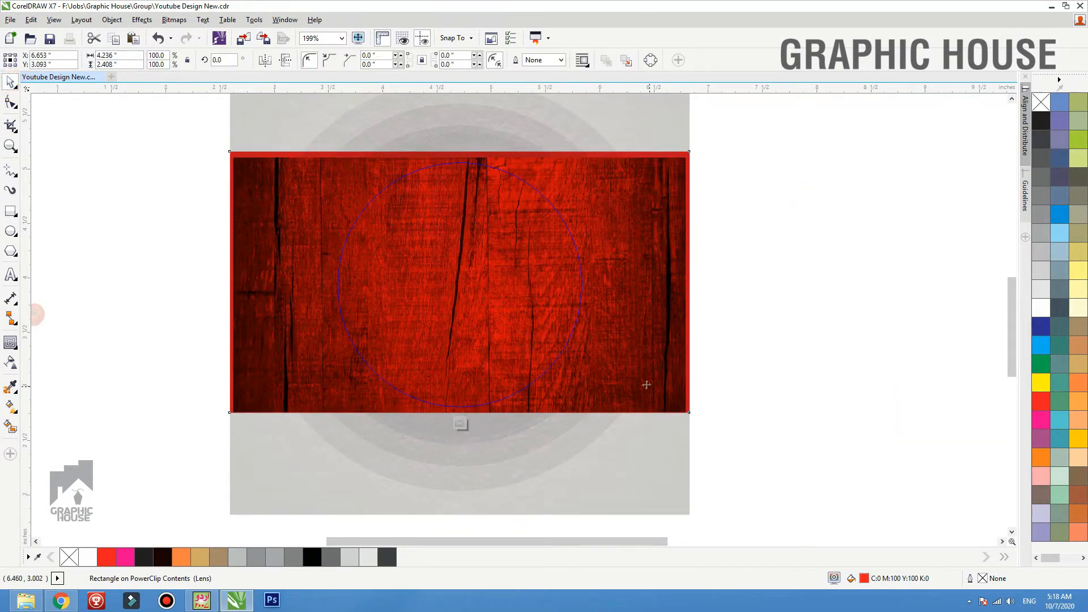
Reposition the red rectangle over the wood image and finish editing the circle's PowerClip contents
{"action": "left_click_drag", "start_coordinate": [643, 382], "coordinate": [853, 475]}
{"action": "left_click_drag", "start_coordinate": [726, 365], "coordinate": [539, 281]}
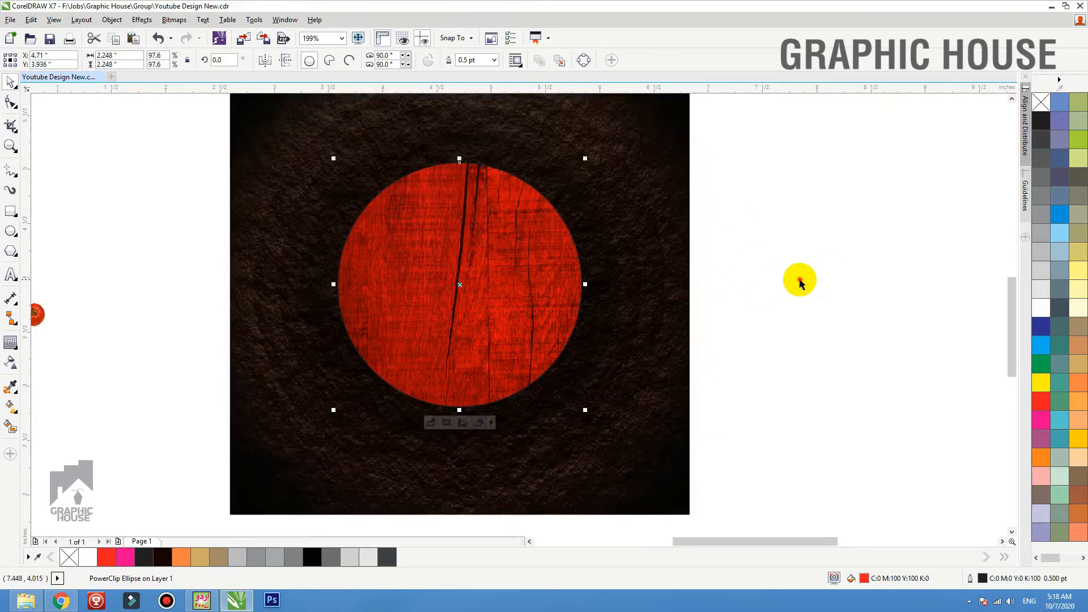
{"action": "left_click", "coordinate": [799, 280]}
Give the wood-textured circle a 1.5 pt red outline
{"action": "left_click_drag", "start_coordinate": [518, 276], "coordinate": [532, 302]}
{"action": "key", "text": "ctrl+z"}
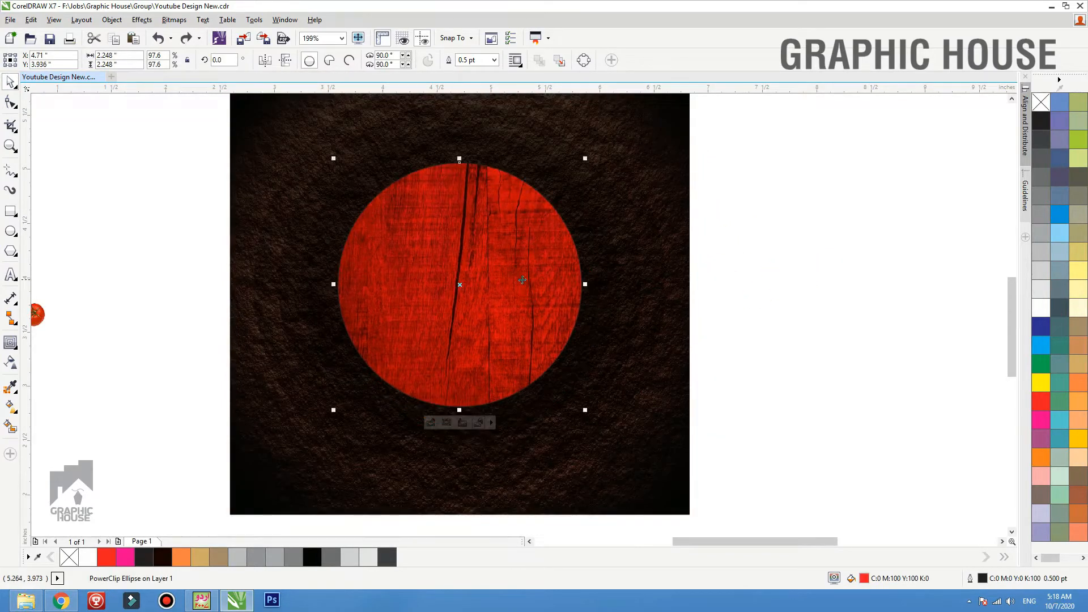
{"action": "key", "text": "F12"}
{"action": "key", "text": "Return"}
{"action": "right_click", "coordinate": [1040, 308]}
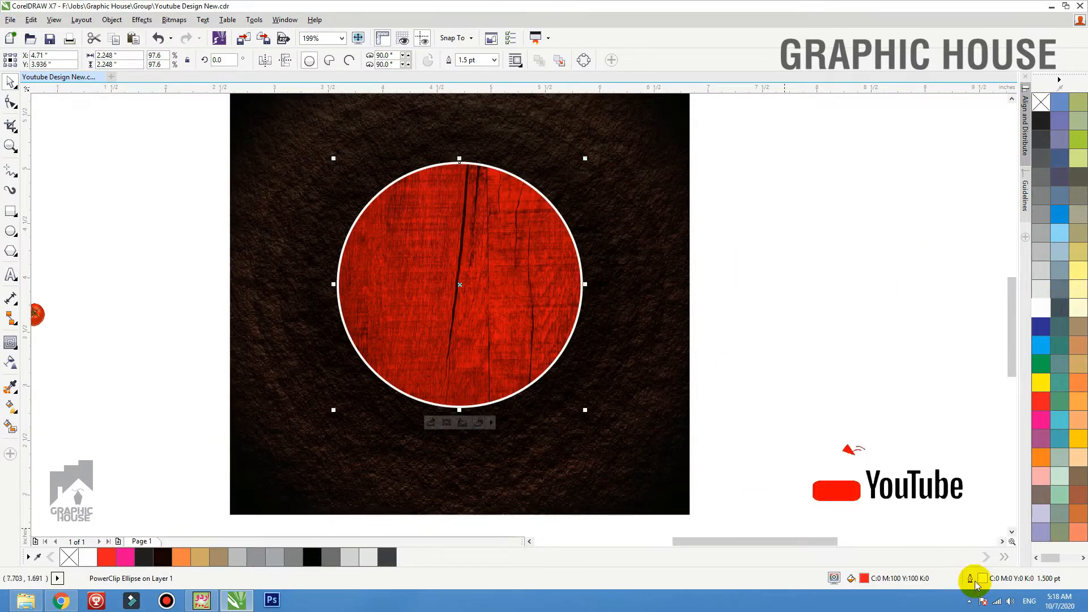
{"action": "right_click", "coordinate": [1041, 401]}
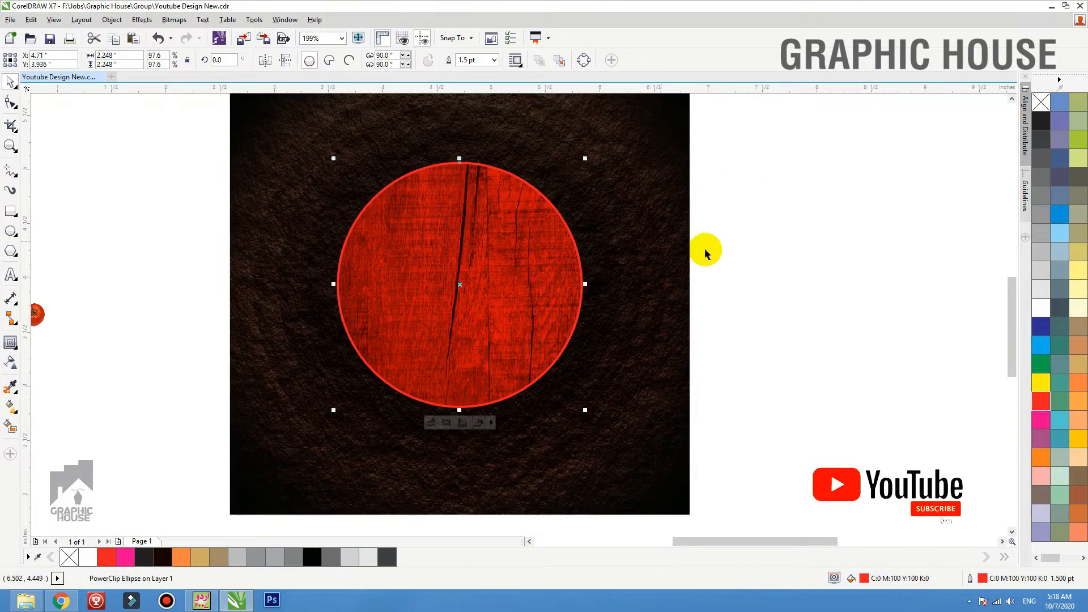
Add a black drop shadow to the circle, cast upward from its bottom edge, with feathering 15
{"action": "left_click", "coordinate": [12, 343]}
{"action": "left_click", "coordinate": [56, 380]}
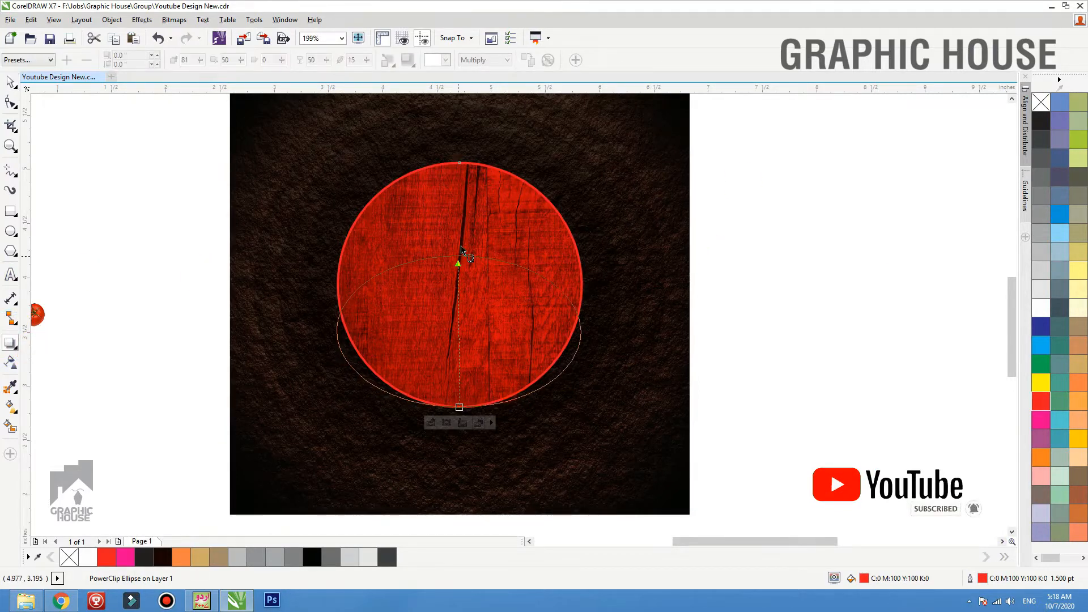
{"action": "left_click_drag", "start_coordinate": [461, 250], "coordinate": [454, 169]}
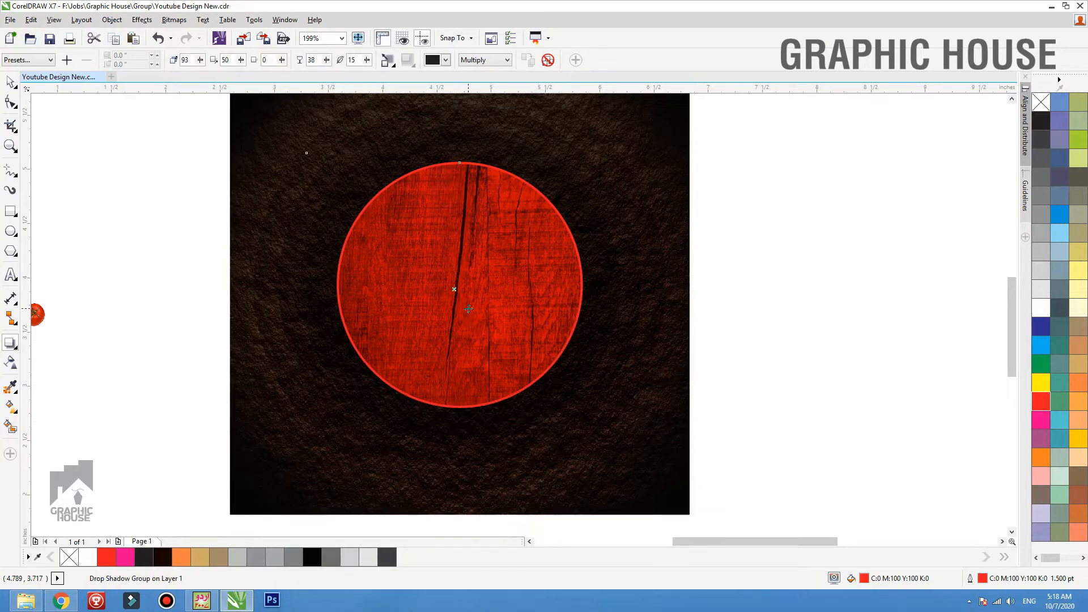
{"action": "left_click", "coordinate": [770, 258]}
Move the Foodly text onto the red circle and centre it on the circle
{"action": "scroll", "coordinate": [709, 339], "scroll_direction": "down", "scroll_amount": 1}
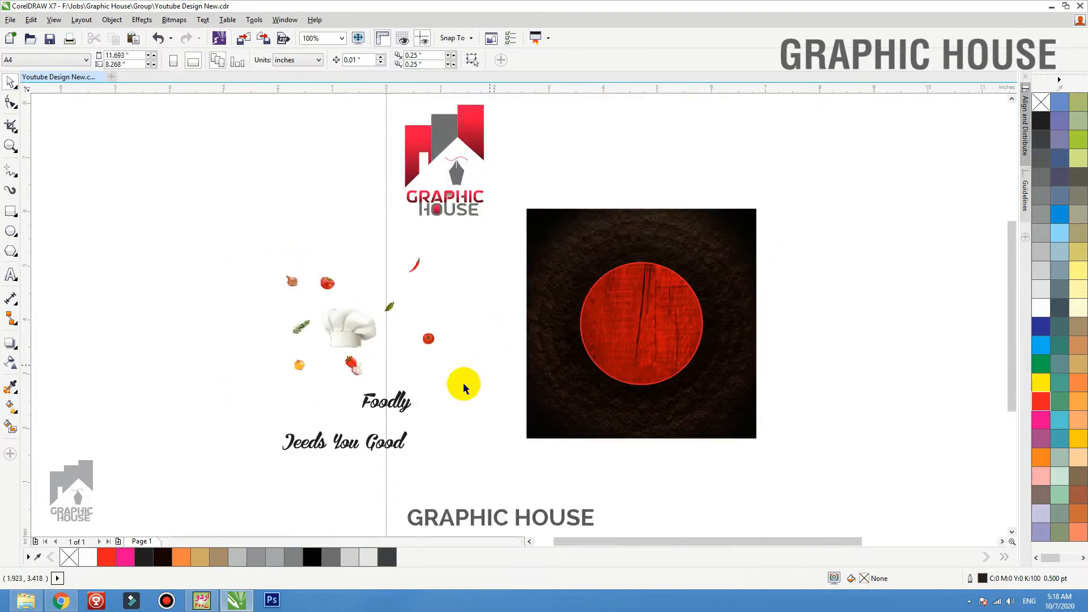
{"action": "left_click_drag", "start_coordinate": [404, 404], "coordinate": [673, 334]}
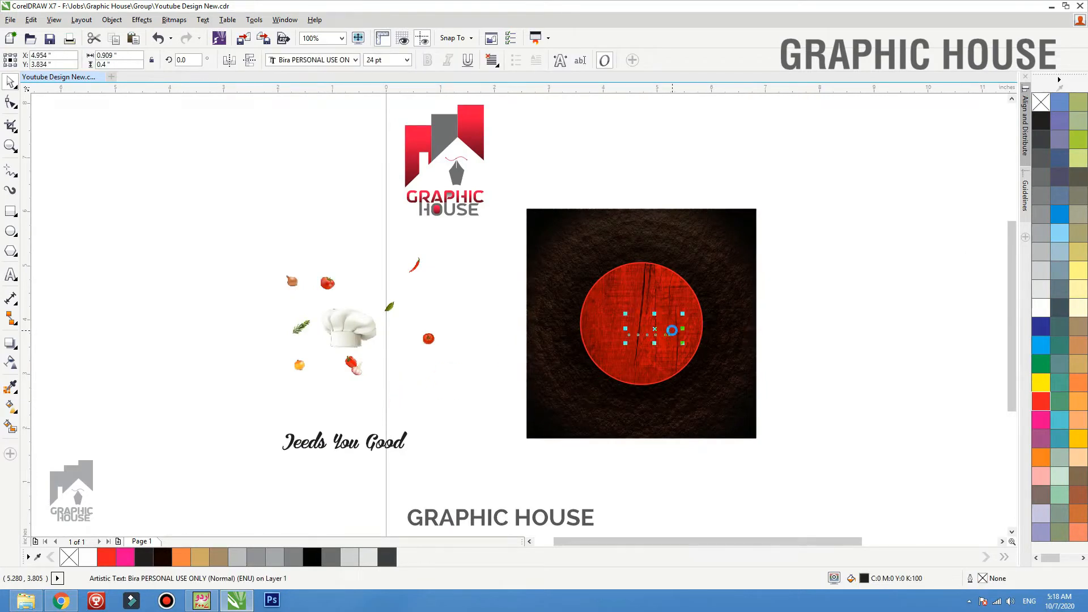
{"action": "left_click", "coordinate": [647, 299]}
{"action": "left_click", "coordinate": [806, 283]}
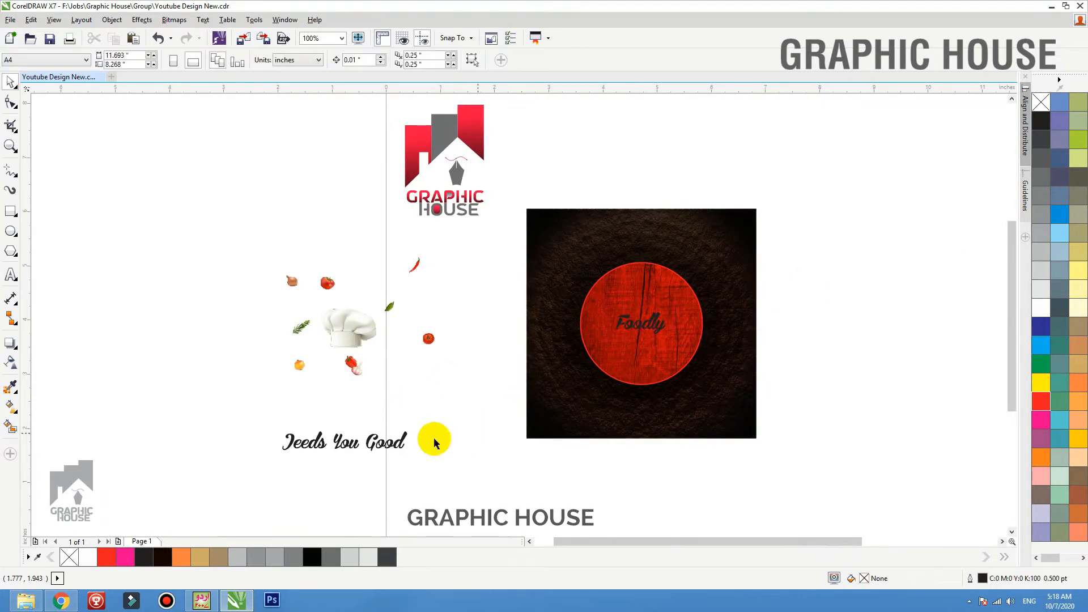
Move the tagline onto the lower part of the circle and fill both texts with white
{"action": "left_click_drag", "start_coordinate": [372, 442], "coordinate": [685, 373]}
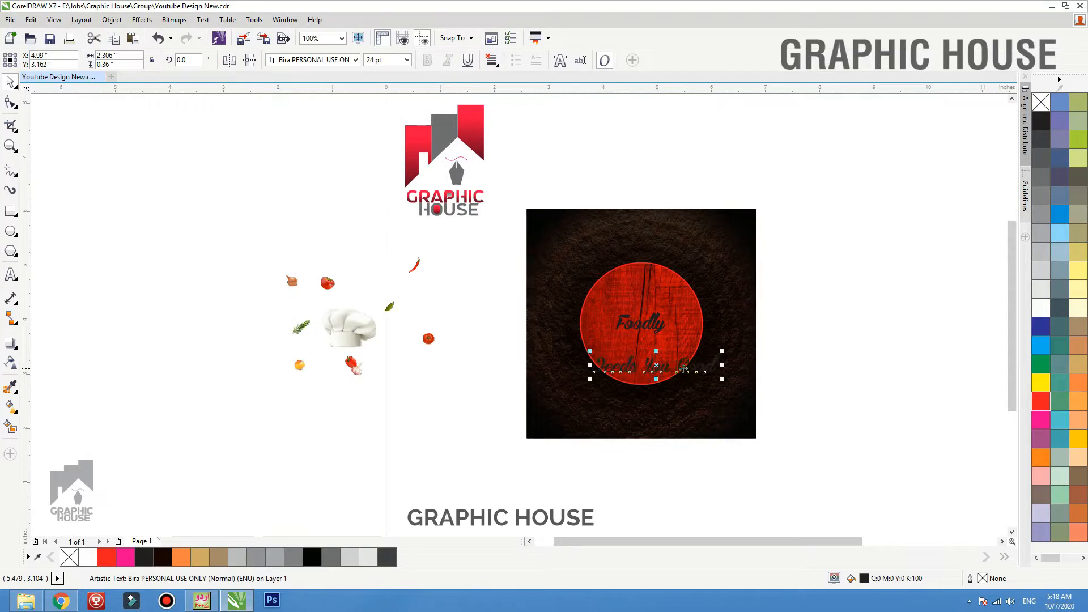
{"action": "left_click_drag", "start_coordinate": [793, 396], "coordinate": [539, 298]}
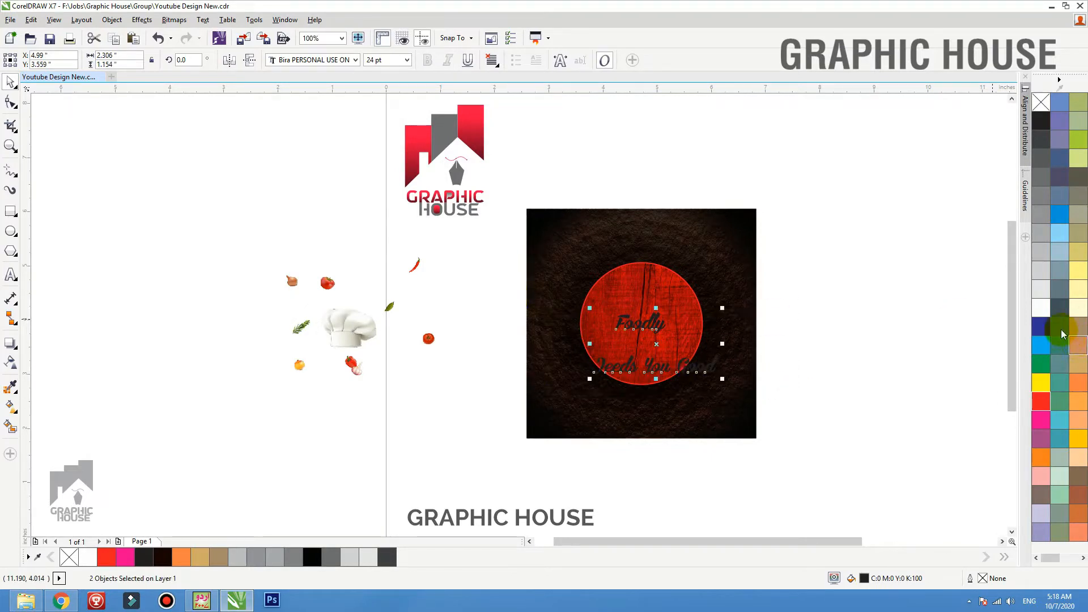
{"action": "left_click", "coordinate": [1041, 309]}
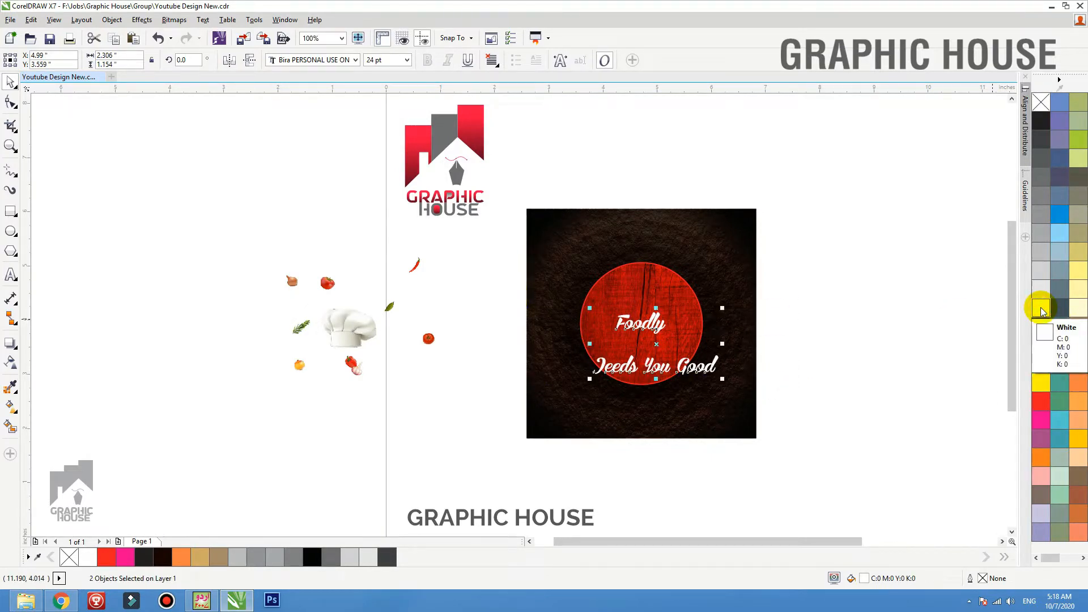
Move the chef hat and all the vegetable images together to the upper edge of the square design
{"action": "left_click_drag", "start_coordinate": [476, 421], "coordinate": [231, 233]}
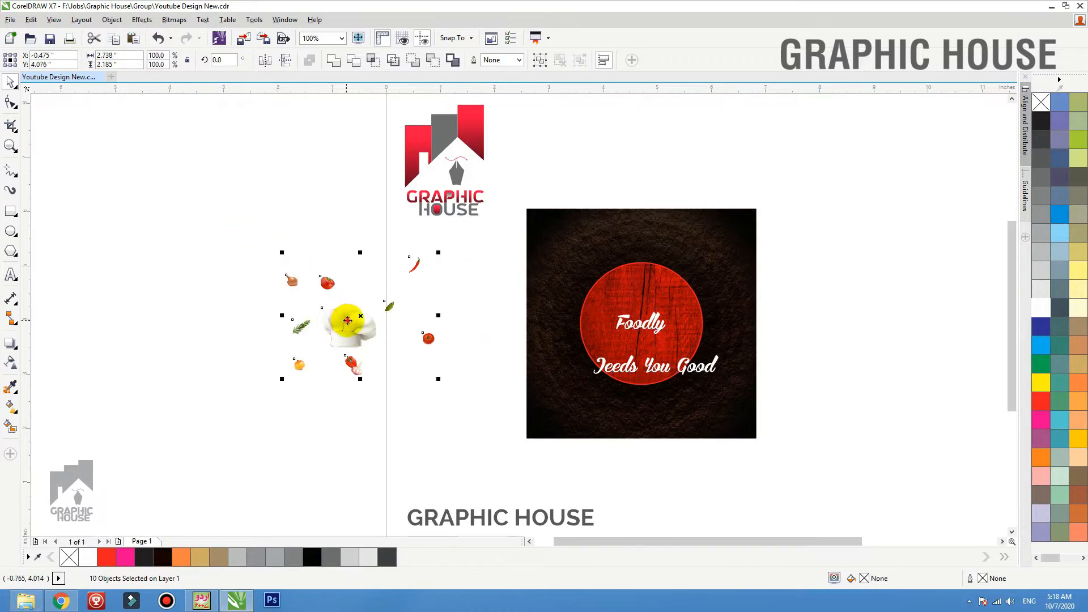
{"action": "left_click_drag", "start_coordinate": [347, 320], "coordinate": [652, 198]}
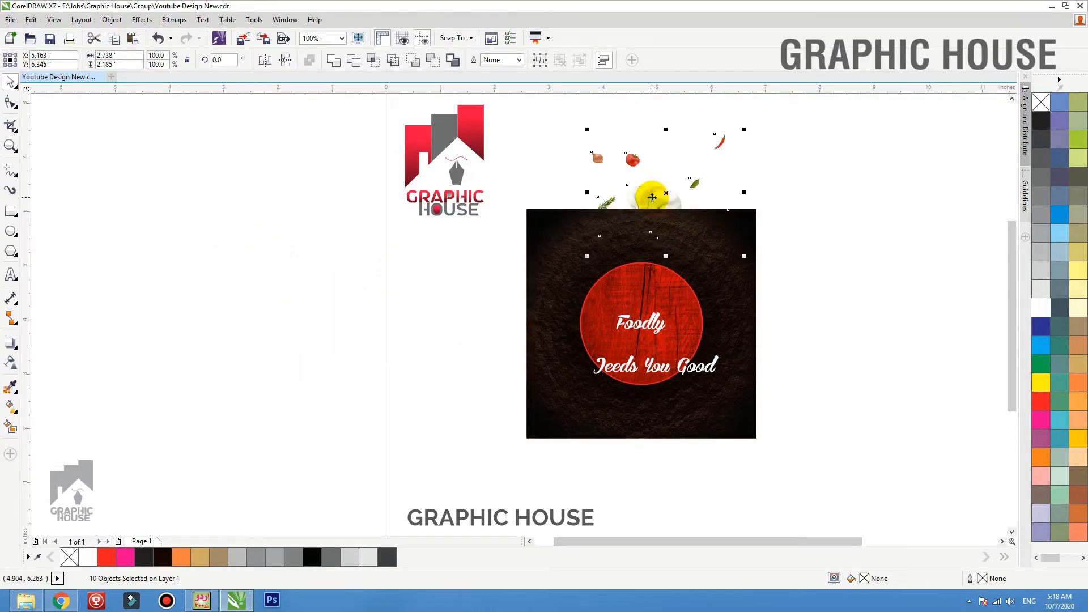
{"action": "left_click", "coordinate": [759, 306]}
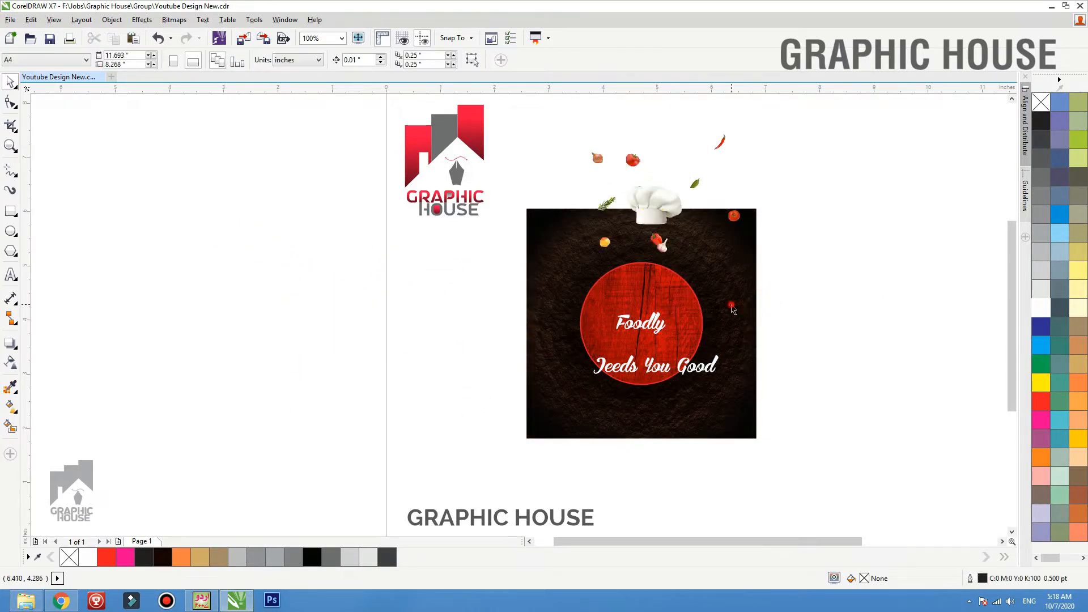
Open the circle's PowerClip contents for editing and select the red rectangle over the wood image
{"action": "left_click", "coordinate": [732, 310]}
{"action": "key", "text": "shift+F2"}
{"action": "left_click", "coordinate": [843, 295]}
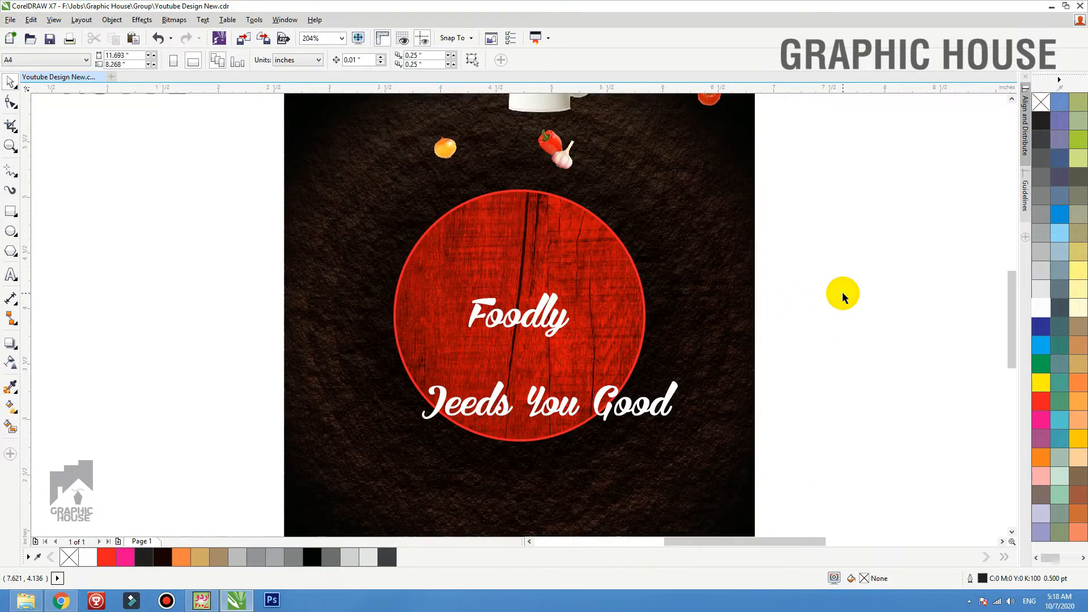
{"action": "left_click_drag", "start_coordinate": [509, 238], "coordinate": [595, 228]}
{"action": "key", "text": "ctrl+z"}
{"action": "left_click", "coordinate": [517, 231], "text": "ctrl"}
{"action": "key", "text": "ctrl+z"}
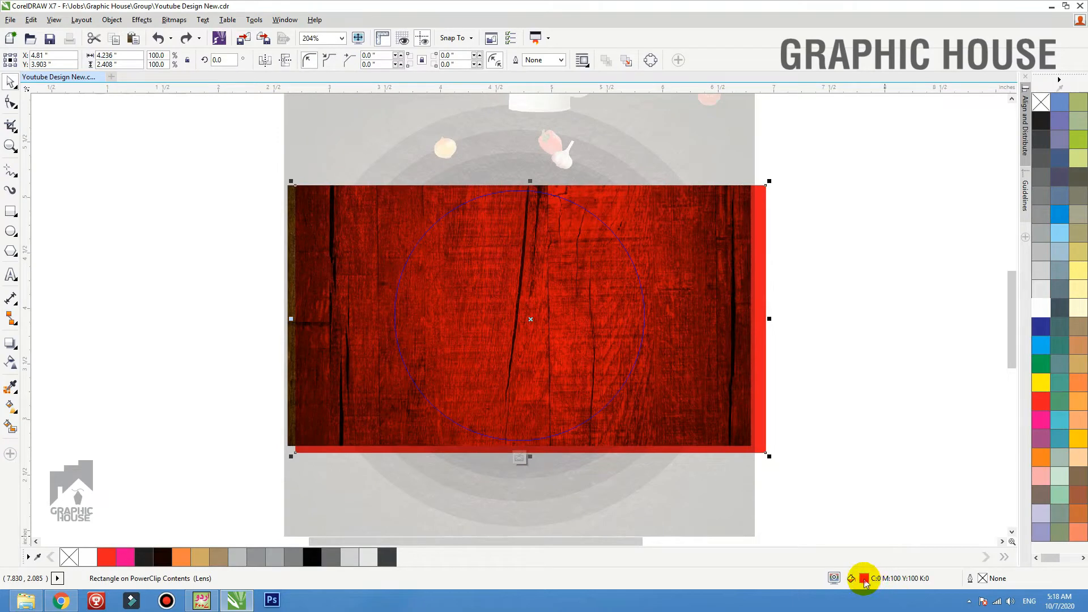
Set the rectangle's fill to C0 M100 Y100 K60 and add that dark red to the palette
{"action": "double_click", "coordinate": [864, 578]}
{"action": "left_click_drag", "start_coordinate": [886, 130], "coordinate": [950, 127]}
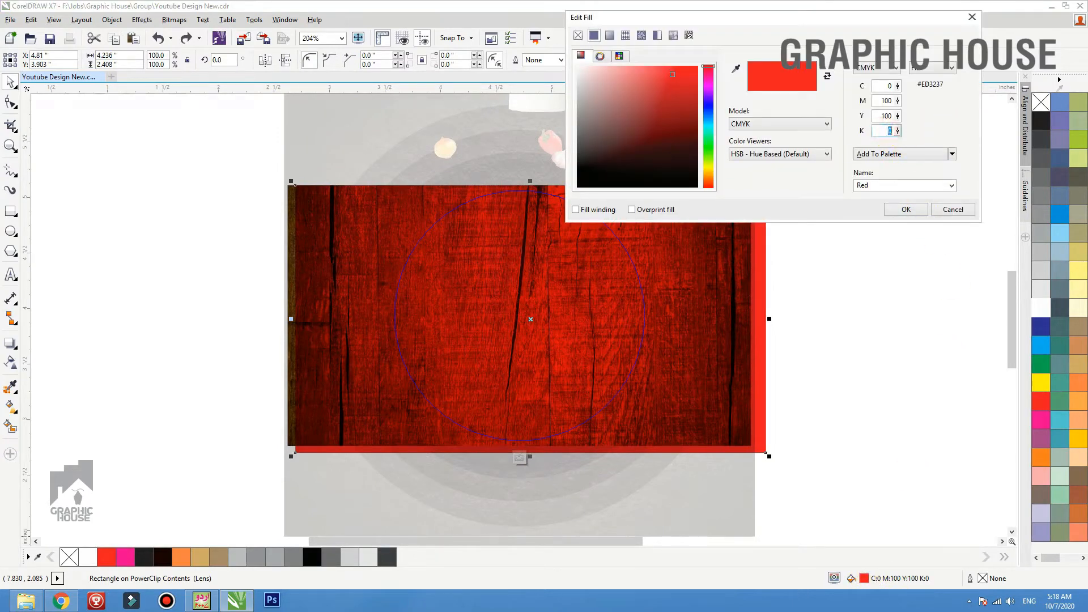
{"action": "type", "text": "60"}
{"action": "key", "text": "Tab"}
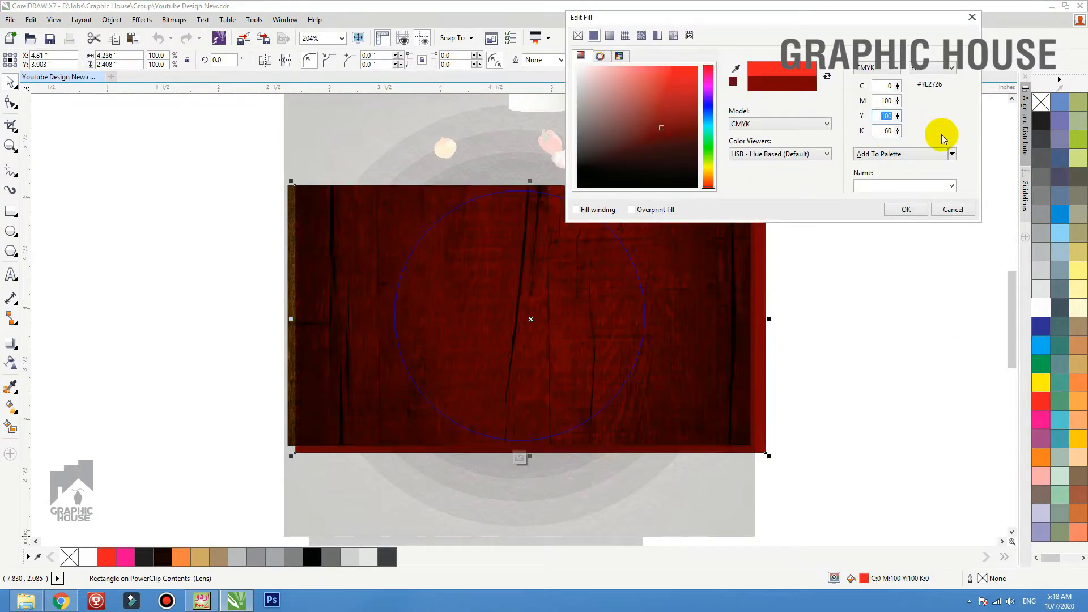
{"action": "left_click", "coordinate": [887, 156]}
{"action": "left_click", "coordinate": [904, 211]}
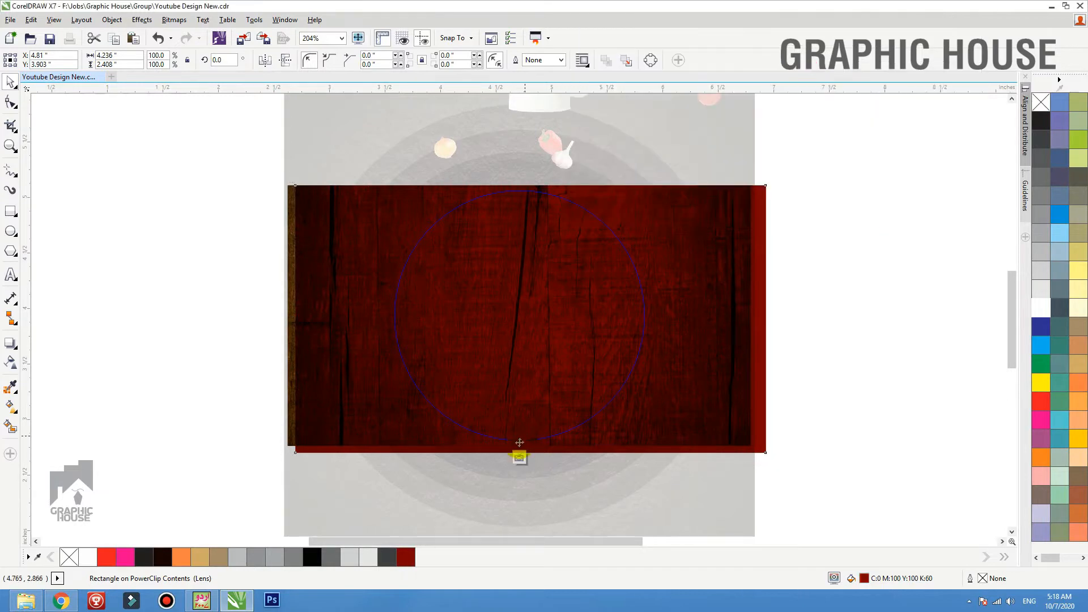
Apply a vertical linear fountain fill to the rectangle, from dark red at the lower end to red at the upper end
{"action": "left_click", "coordinate": [10, 406]}
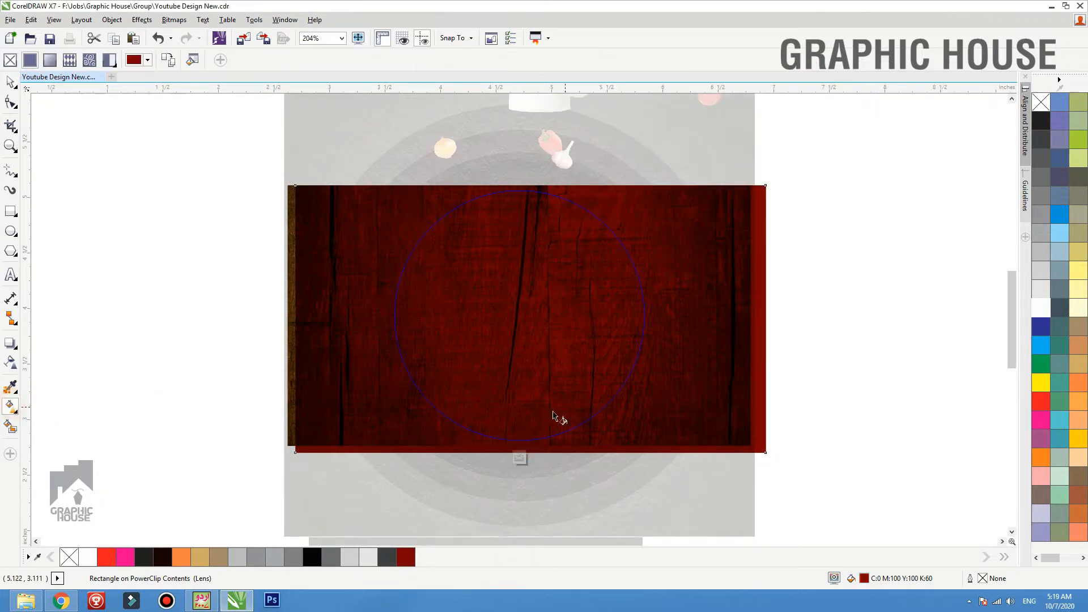
{"action": "left_click_drag", "start_coordinate": [543, 415], "coordinate": [542, 186]}
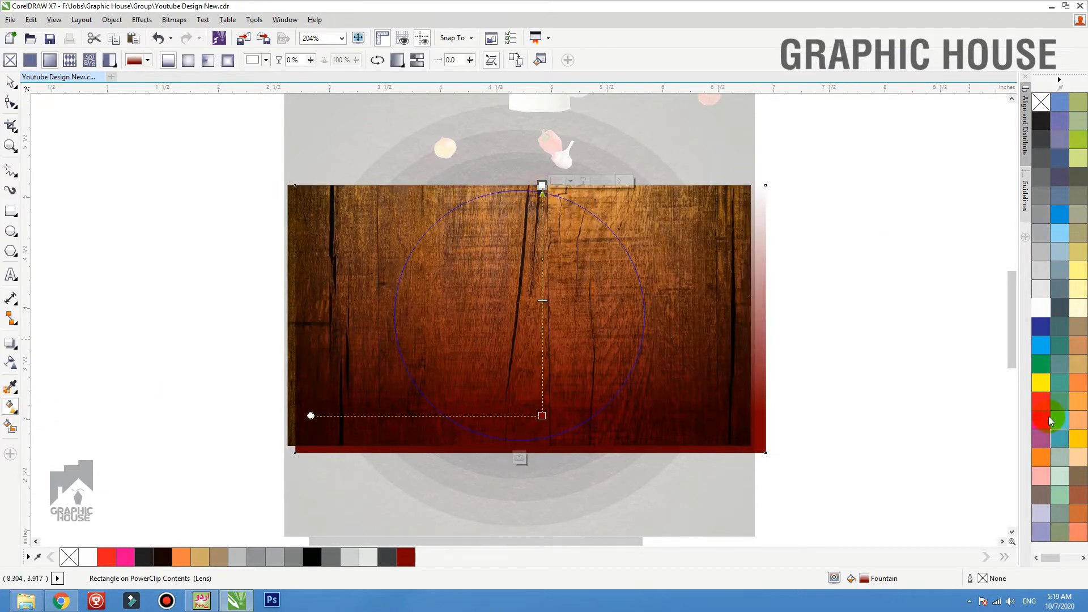
{"action": "left_click", "coordinate": [1031, 405]}
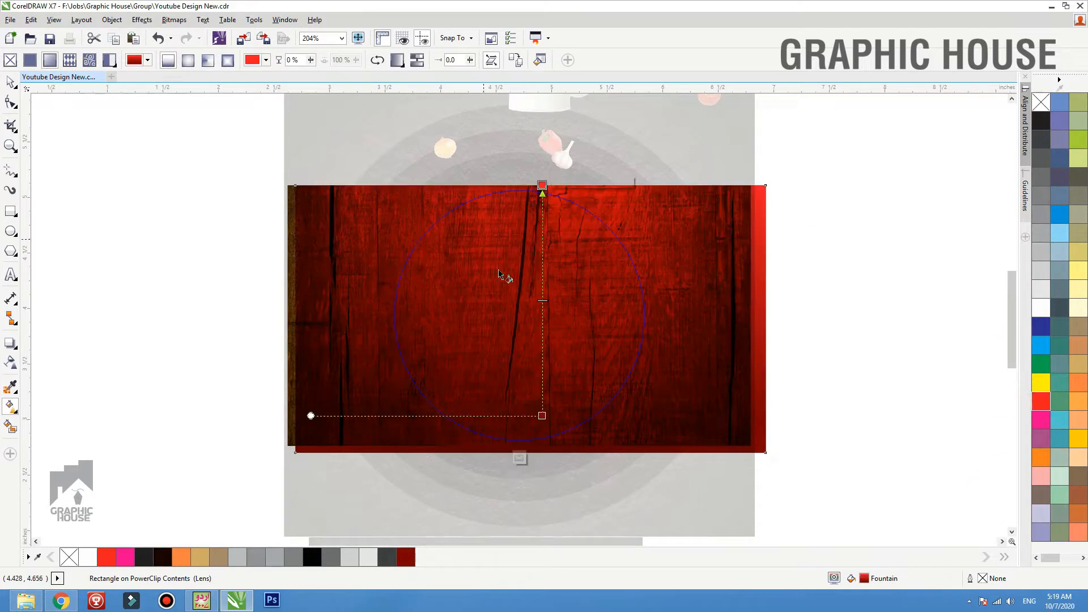
Make the fountain fill elliptical with bright red in the middle, tighten it around the circle's centre, and finish editing the PowerClip
{"action": "left_click", "coordinate": [205, 60]}
{"action": "left_click", "coordinate": [543, 182]}
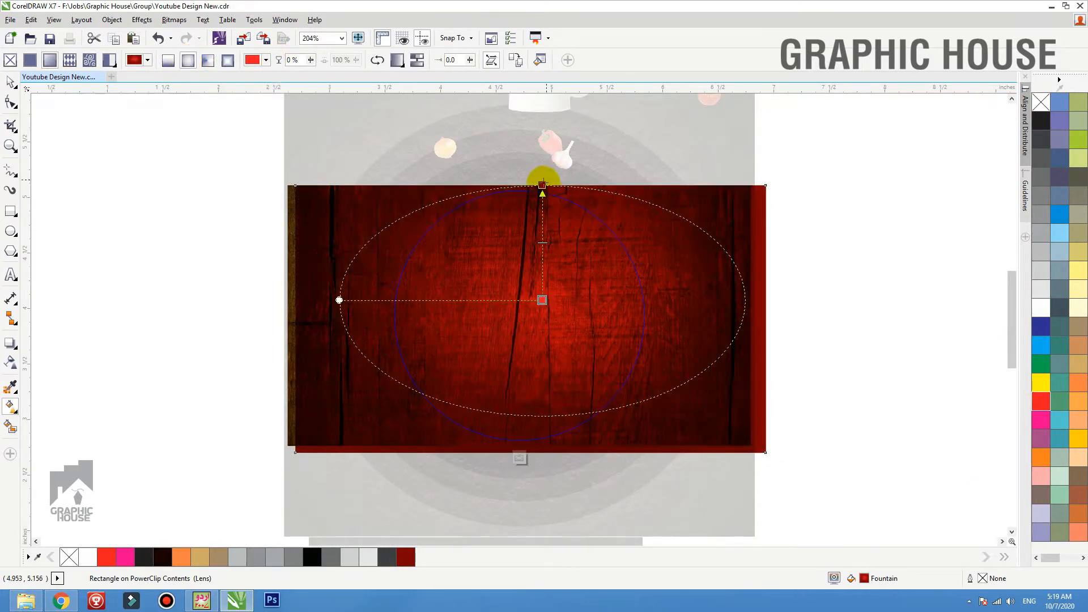
{"action": "left_click_drag", "start_coordinate": [543, 183], "coordinate": [538, 214]}
{"action": "left_click_drag", "start_coordinate": [543, 301], "coordinate": [539, 316]}
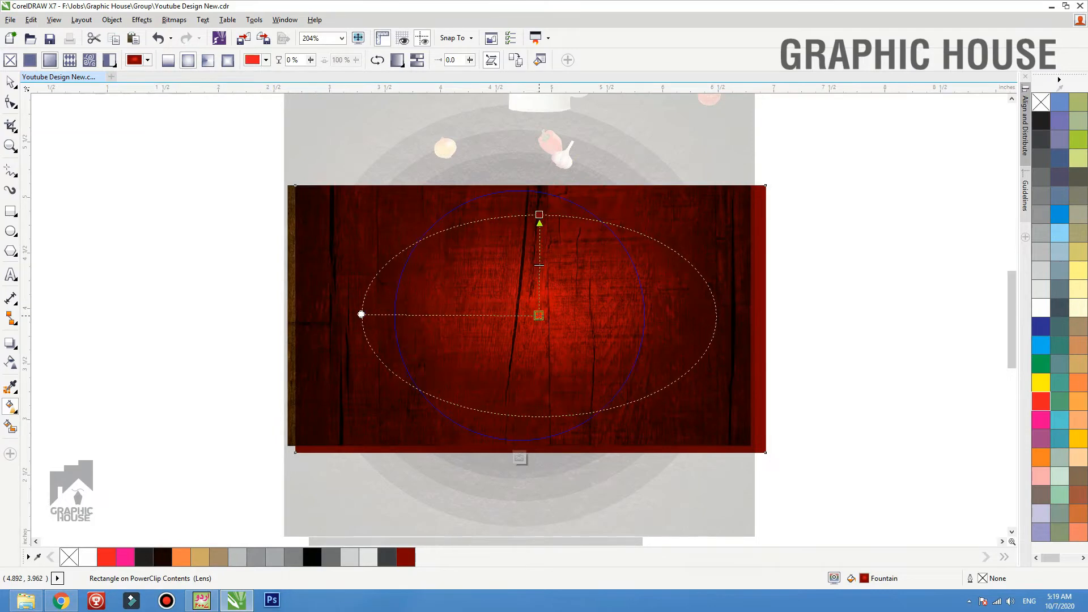
{"action": "left_click_drag", "start_coordinate": [539, 215], "coordinate": [535, 233]}
{"action": "key", "text": "space"}
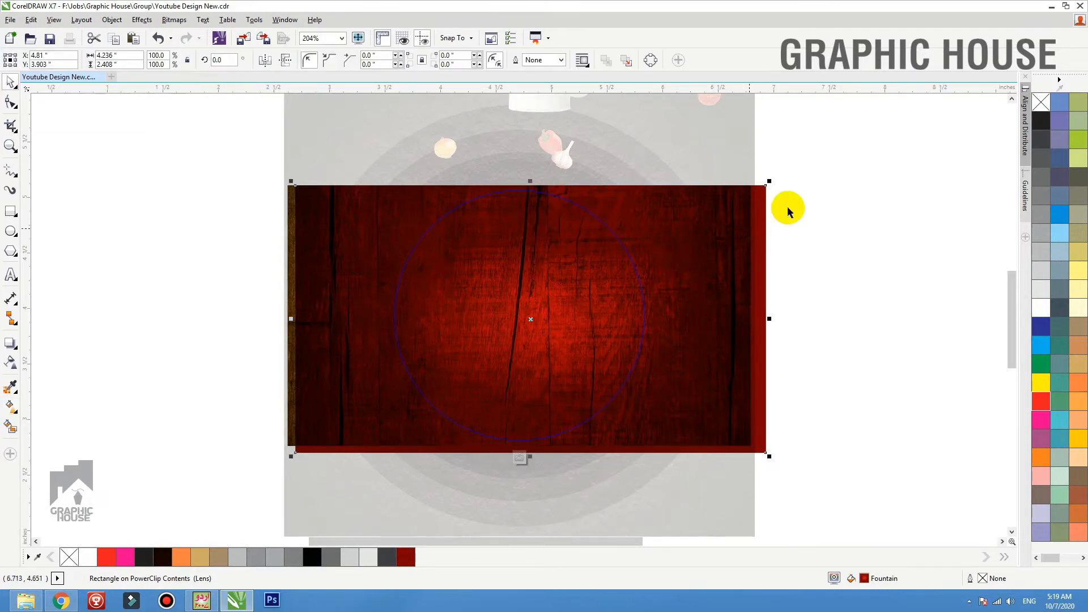
{"action": "left_click", "coordinate": [819, 198], "text": "ctrl"}
{"action": "left_click", "coordinate": [830, 197]}
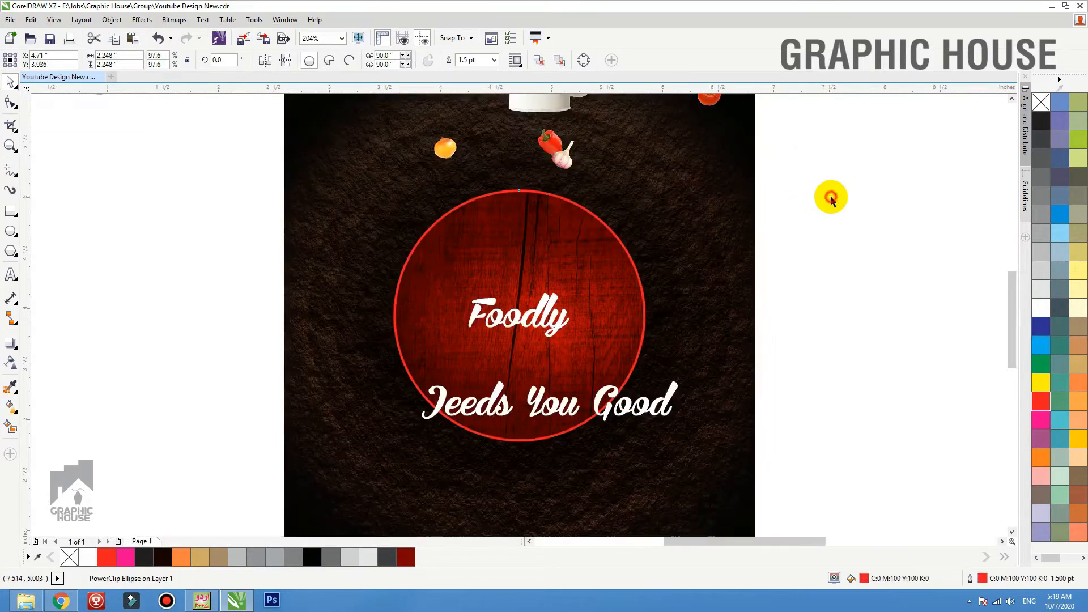
Recolour the circle's outline with the dark red C0 M100 Y100 K60
{"action": "left_click", "coordinate": [567, 242]}
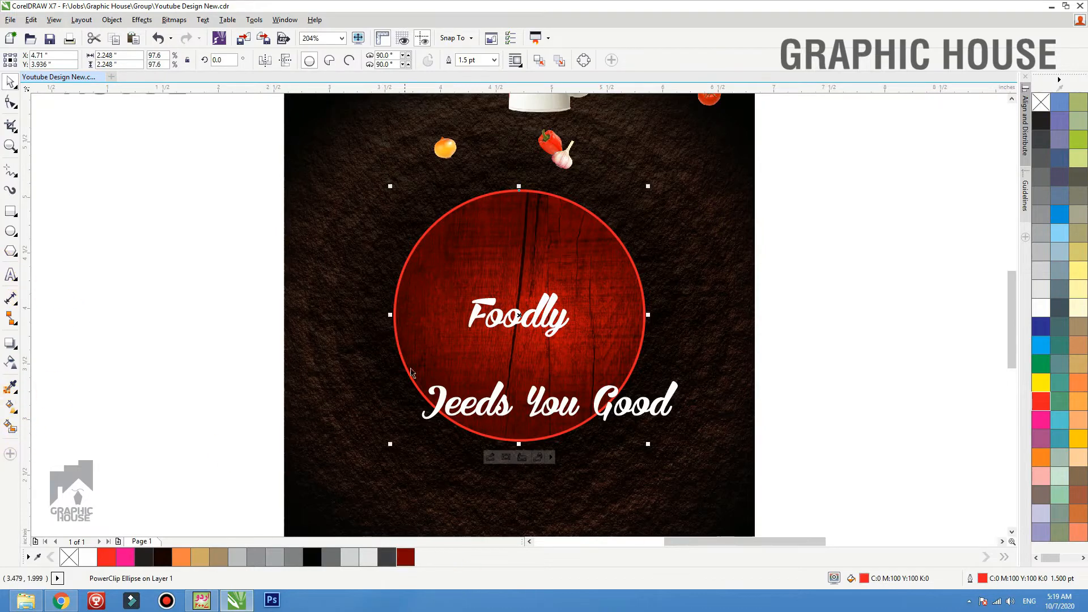
{"action": "right_click", "coordinate": [405, 557]}
{"action": "right_click", "coordinate": [406, 557]}
{"action": "key", "text": "Escape"}
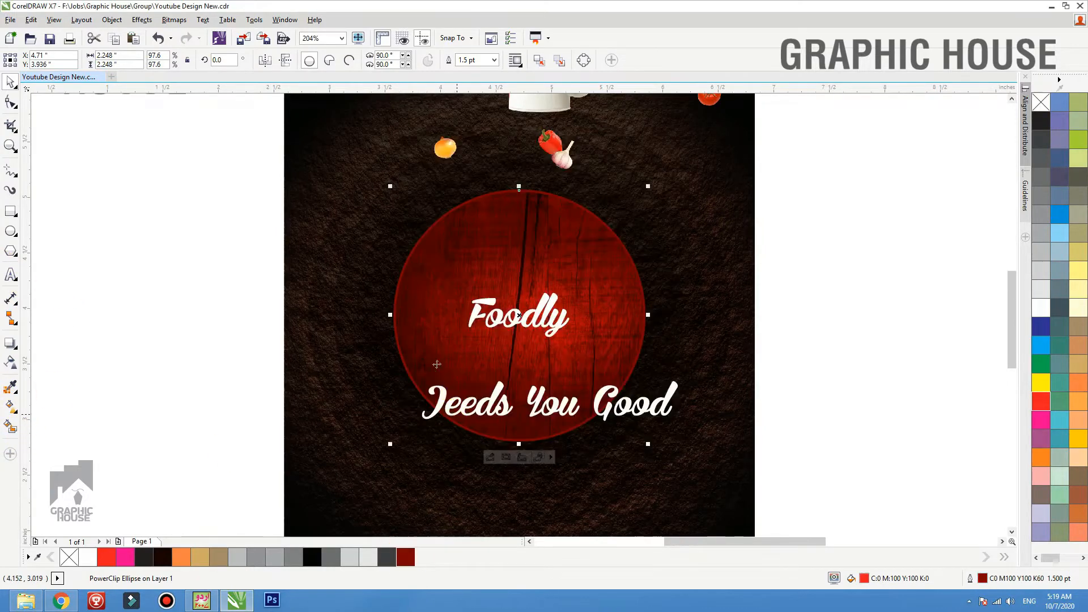
{"action": "left_click_drag", "start_coordinate": [434, 305], "coordinate": [413, 305]}
{"action": "key", "text": "ctrl+z"}
{"action": "left_click", "coordinate": [855, 255]}
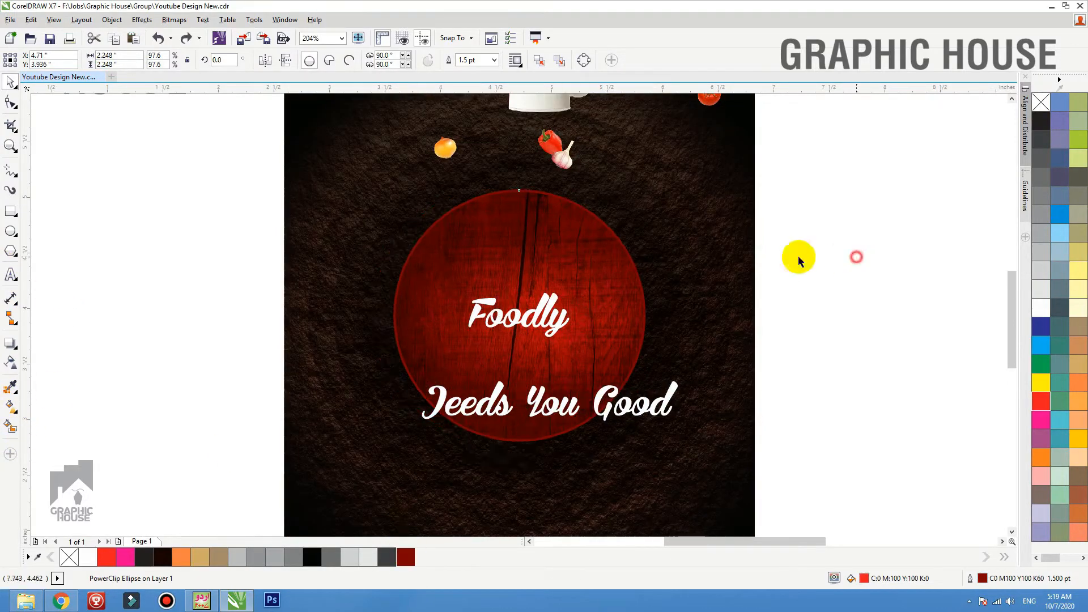
Enlarge the Foodly text about its centre to about 2.68 by 1.18 inches and shift it slightly right
{"action": "left_click", "coordinate": [548, 325]}
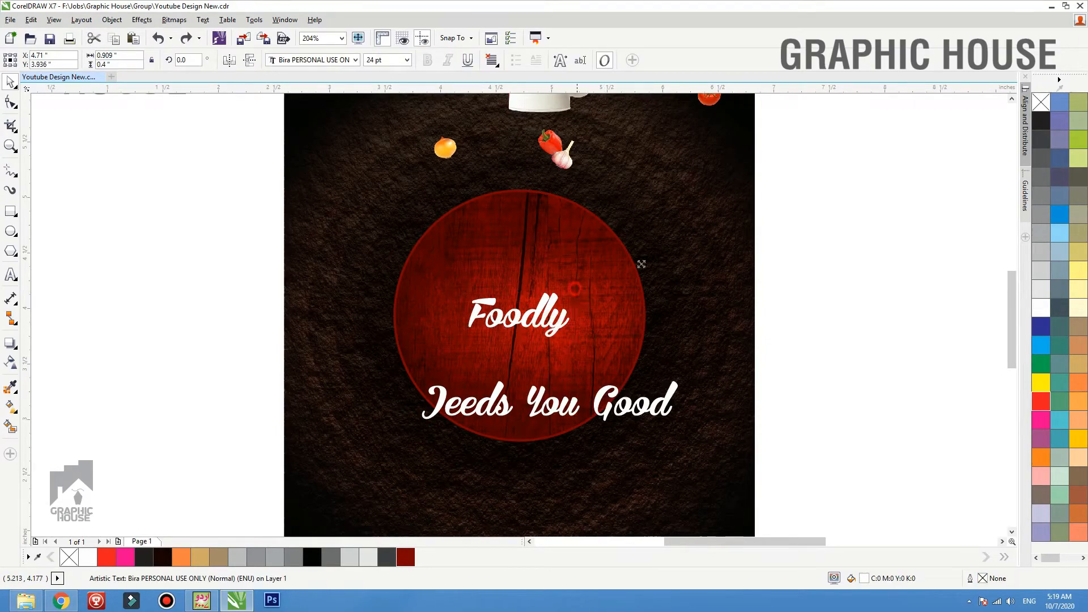
{"action": "left_click_drag", "start_coordinate": [641, 264], "coordinate": [675, 245]}
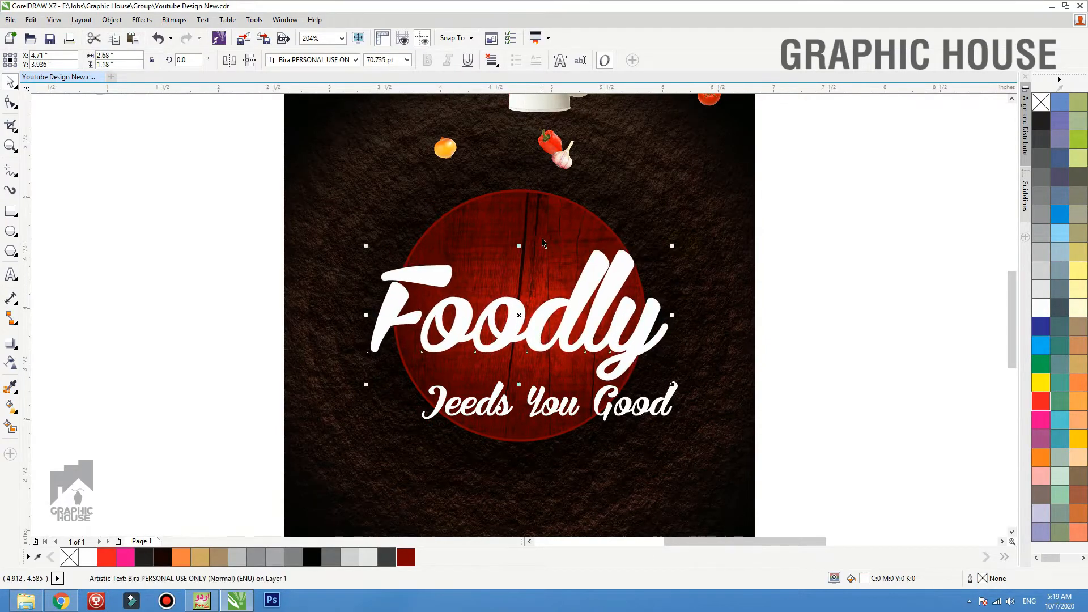
{"action": "left_click", "coordinate": [784, 254]}
{"action": "left_click_drag", "start_coordinate": [640, 339], "coordinate": [650, 339]}
Shrink the tagline and place it centrally beneath the Foodly text inside the circle
{"action": "left_click", "coordinate": [632, 406]}
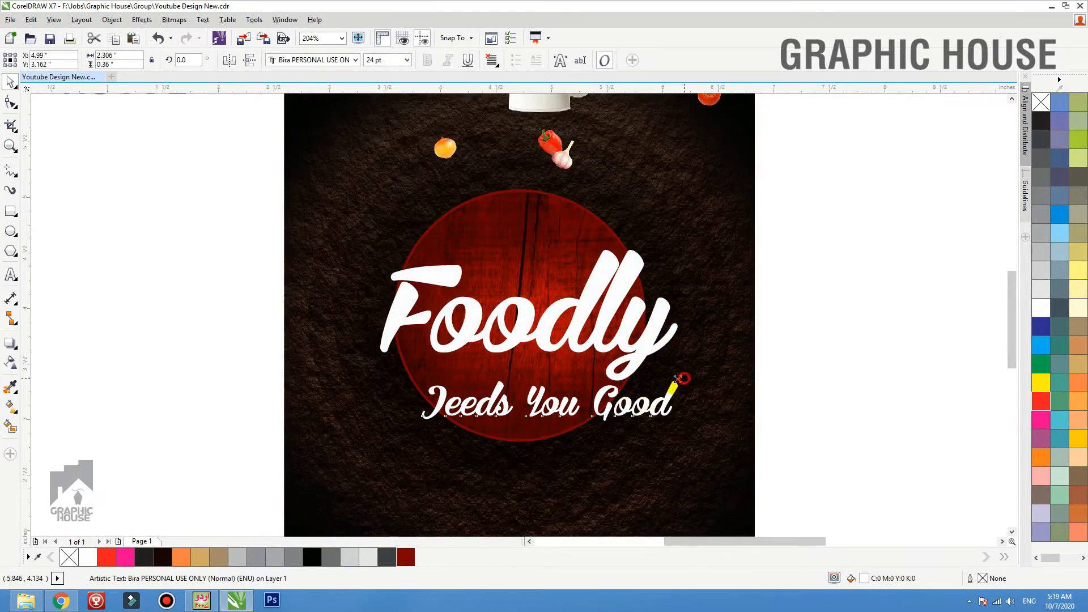
{"action": "left_click_drag", "start_coordinate": [678, 380], "coordinate": [540, 385]}
{"action": "left_click", "coordinate": [680, 412]}
{"action": "left_click", "coordinate": [838, 321]}
{"action": "scroll", "coordinate": [572, 421], "scroll_direction": "down", "scroll_amount": 3}
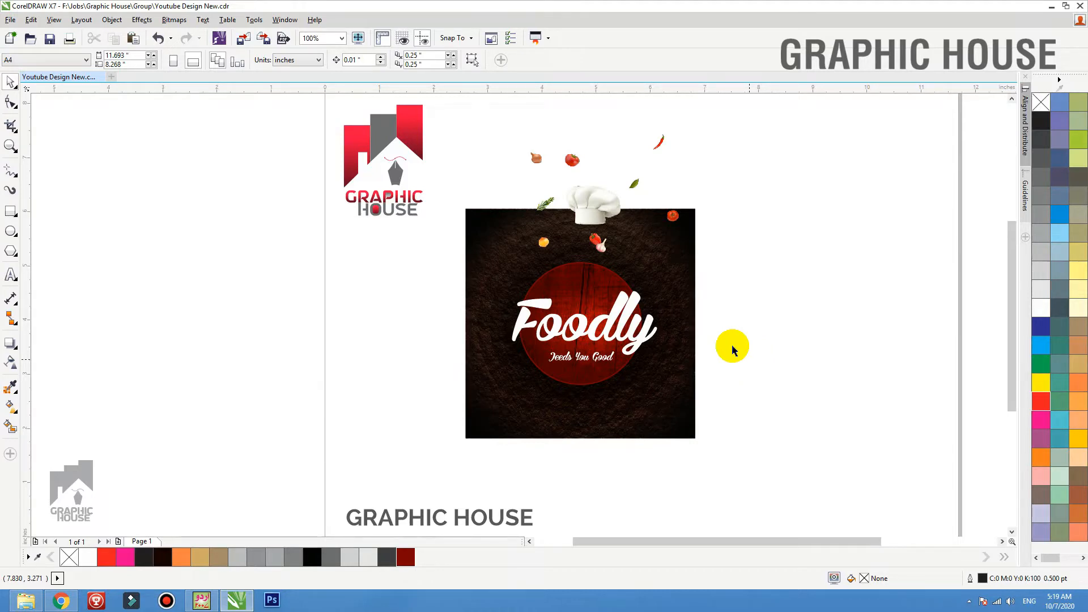
{"action": "left_click_drag", "start_coordinate": [564, 276], "coordinate": [311, 276]}
{"action": "right_click", "coordinate": [311, 276]}
{"action": "left_click", "coordinate": [277, 290]}
{"action": "key", "text": "ctrl+z"}
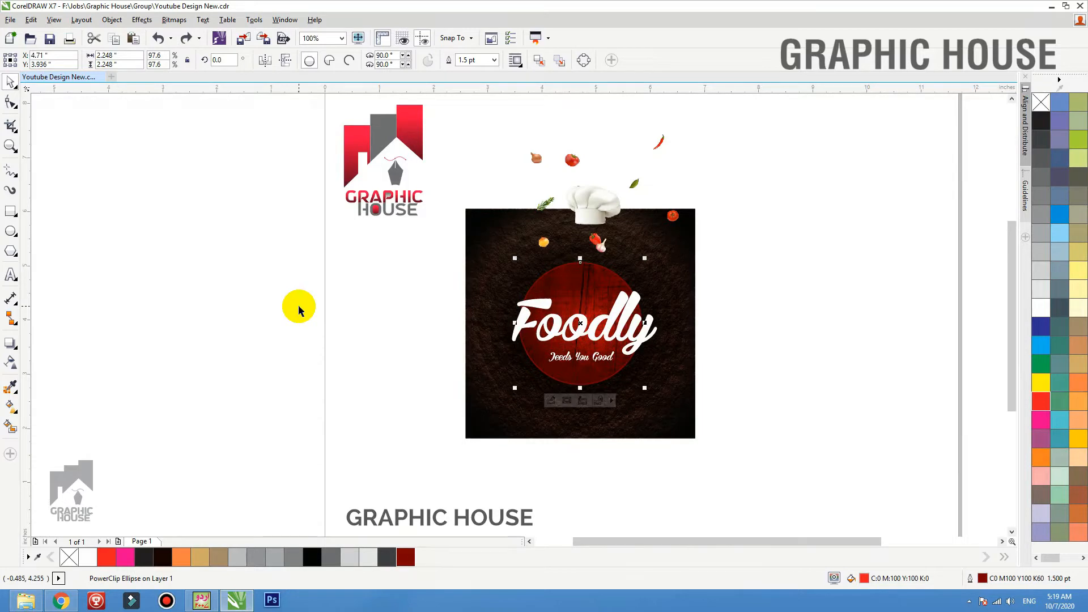
Place a copy of the red circle beside the artwork, remove its wood contents, and give it no fill and a black hairline outline
{"action": "left_click_drag", "start_coordinate": [600, 259], "coordinate": [309, 282]}
{"action": "key", "text": "ctrl+z"}
{"action": "right_click", "coordinate": [1040, 102]}
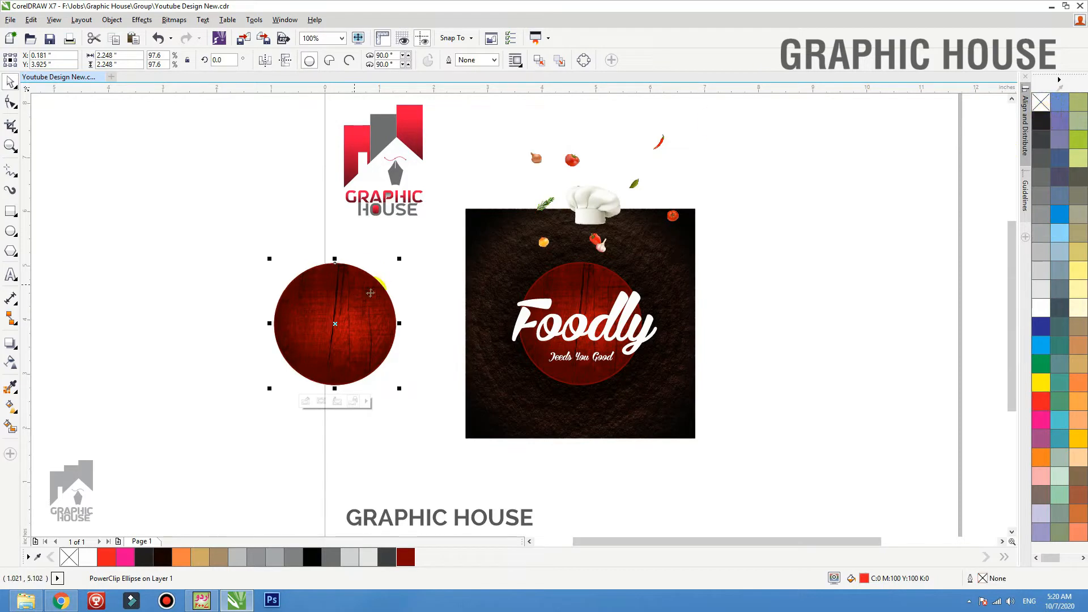
{"action": "key", "text": "Delete"}
{"action": "left_click_drag", "start_coordinate": [376, 289], "coordinate": [338, 318]}
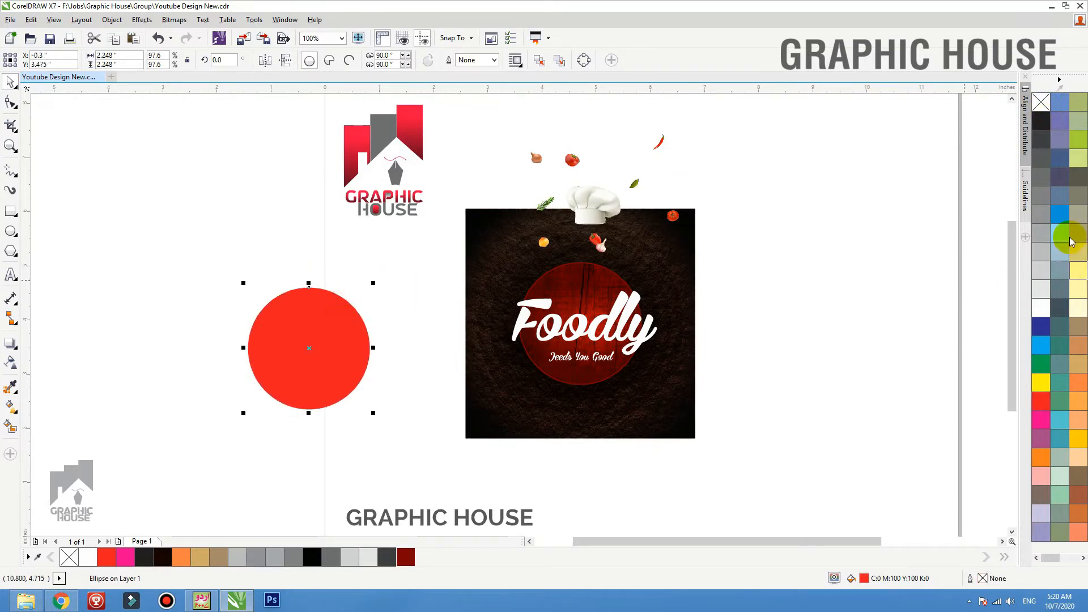
{"action": "left_click", "coordinate": [1041, 102]}
Add a drop shadow to the empty circle with feathering 50 and the Middle feathering direction
{"action": "key", "text": "z"}
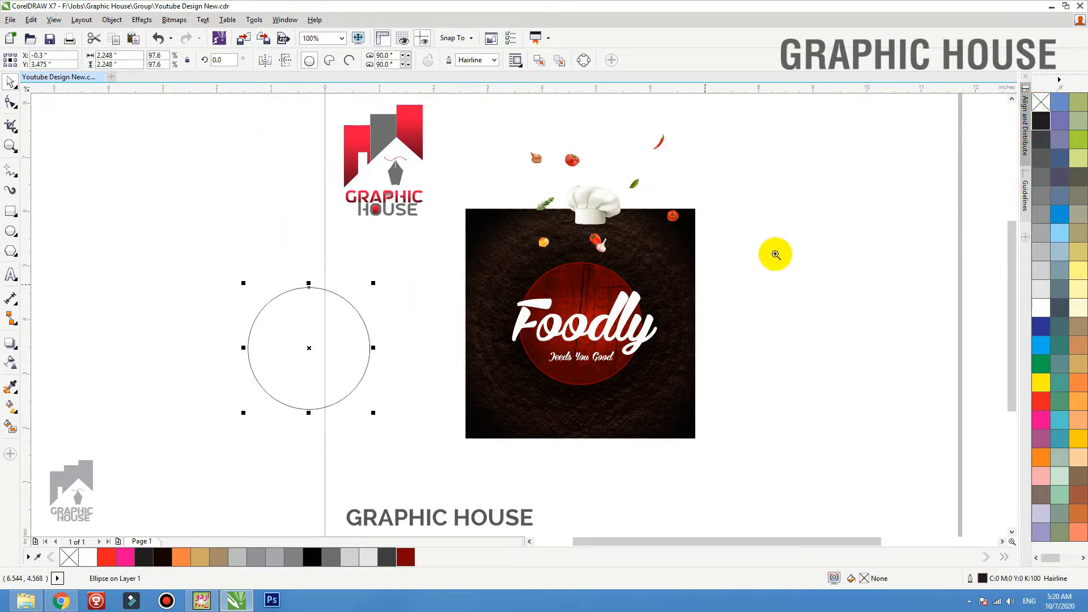
{"action": "left_click_drag", "start_coordinate": [771, 255], "coordinate": [66, 419]}
{"action": "left_click", "coordinate": [10, 343]}
{"action": "left_click_drag", "start_coordinate": [359, 310], "coordinate": [359, 385]}
{"action": "left_click_drag", "start_coordinate": [318, 60], "coordinate": [43, 22]}
{"action": "type", "text": "50"}
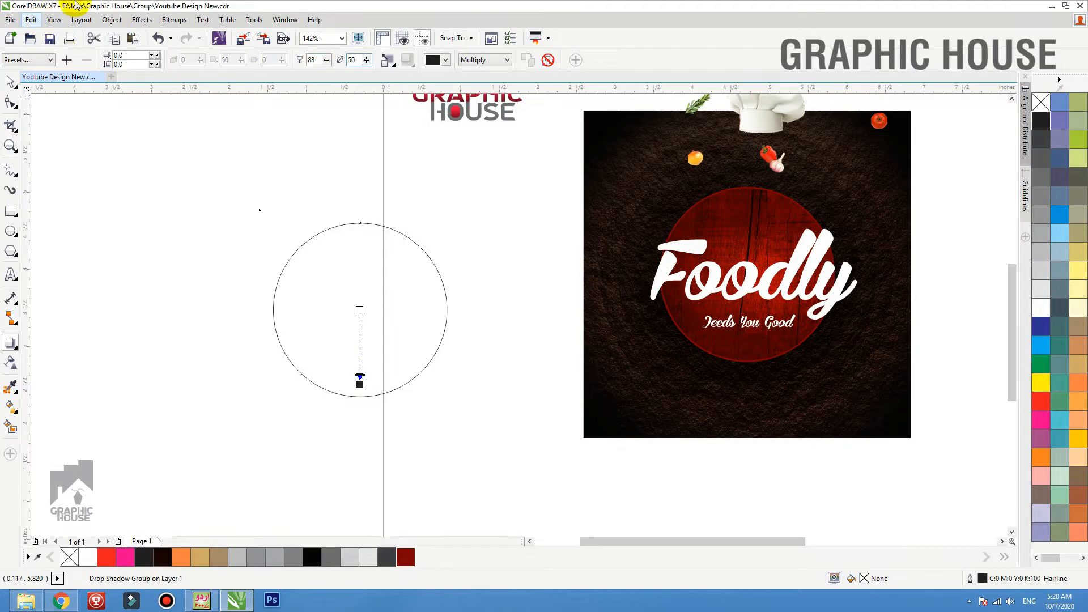
{"action": "left_click", "coordinate": [387, 60]}
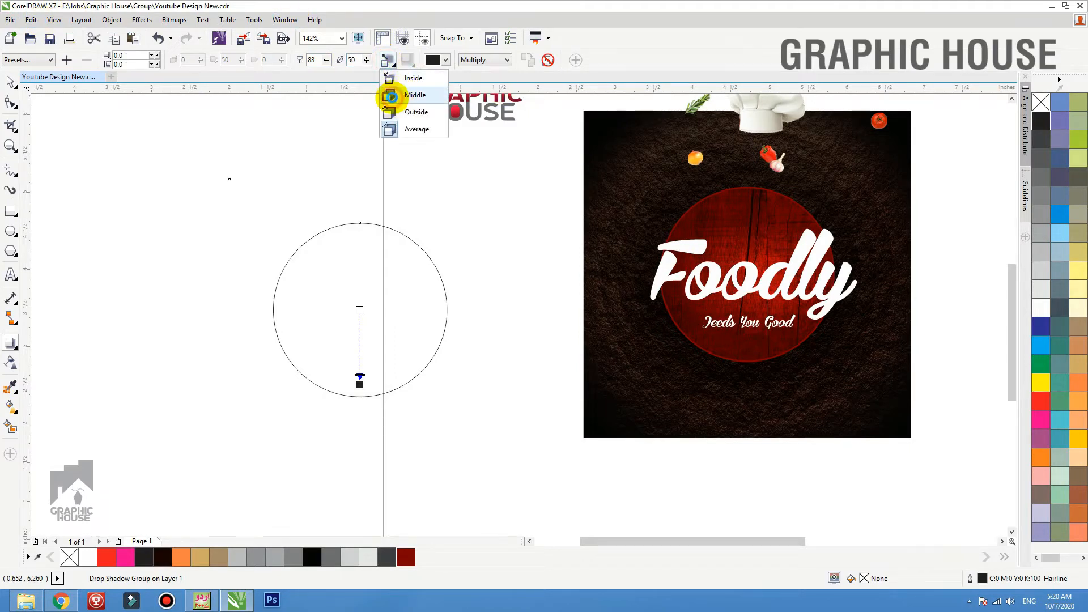
{"action": "left_click", "coordinate": [403, 95]}
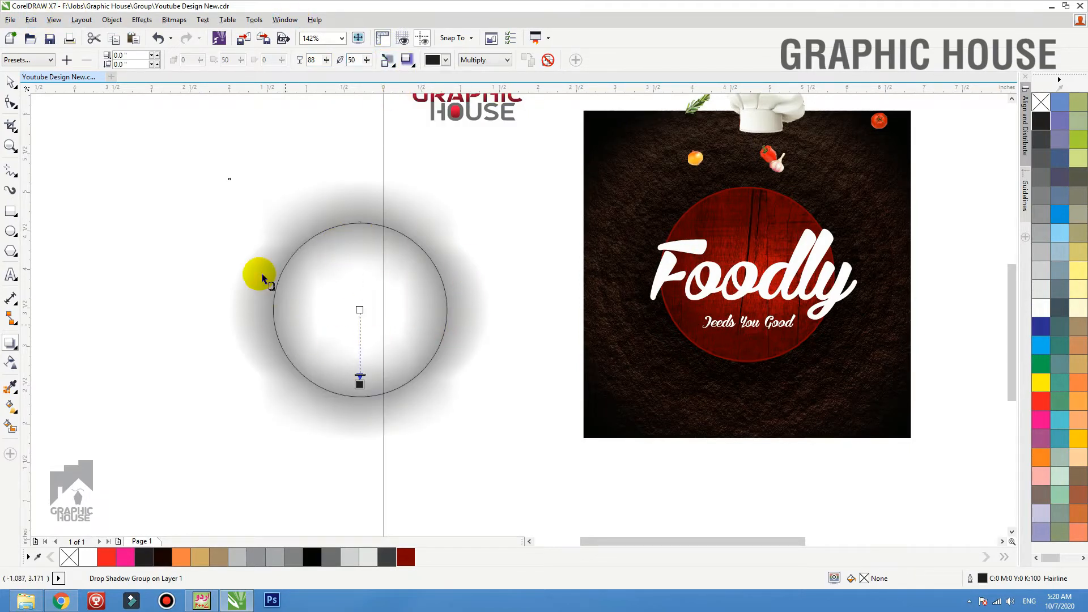
Align the shadowed circle horizontally and vertically to the centre of the red wood-textured circle
{"action": "left_click", "coordinate": [10, 83]}
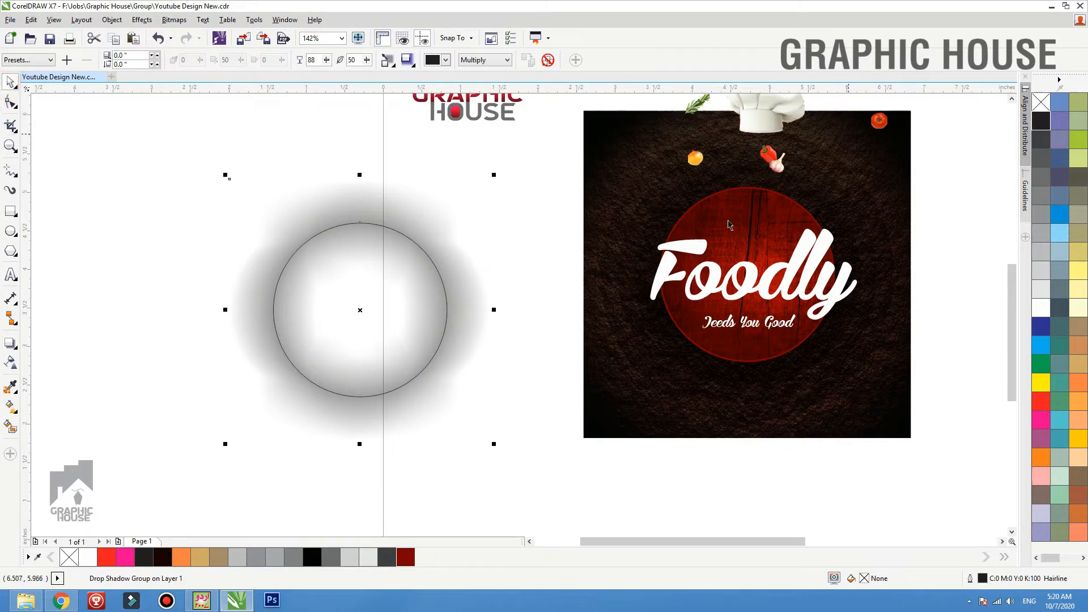
{"action": "left_click", "coordinate": [733, 192], "text": "shift"}
{"action": "key", "text": "c"}
{"action": "key", "text": "e"}
{"action": "left_click", "coordinate": [390, 197]}
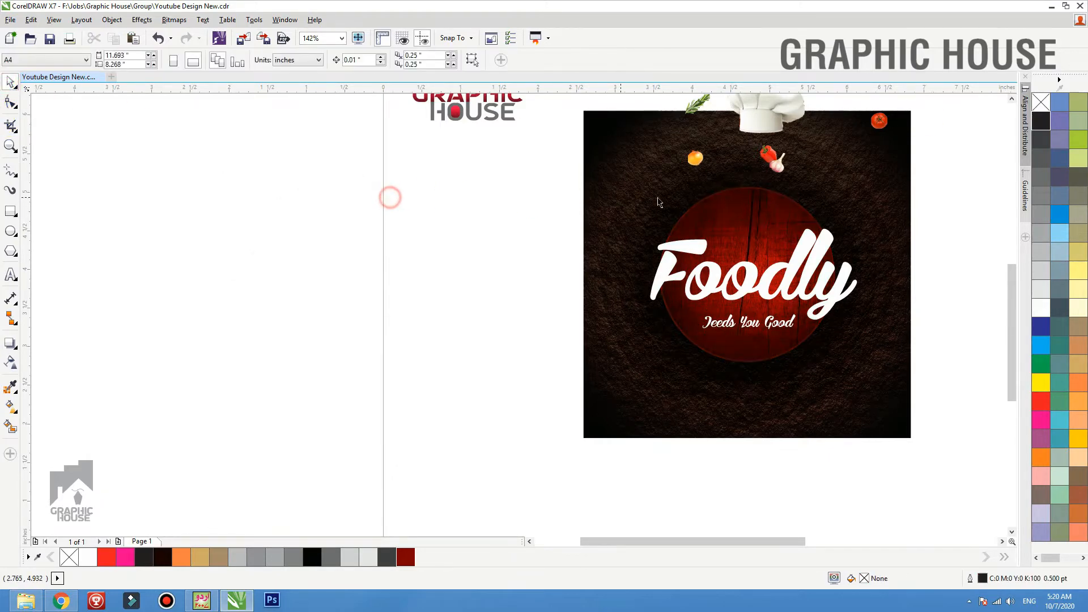
Separate the drop shadow from its source circle and put it inside the wood-textured circle's PowerClip
{"action": "left_click_drag", "start_coordinate": [746, 204], "coordinate": [408, 175]}
{"action": "key", "text": "ctrl+z"}
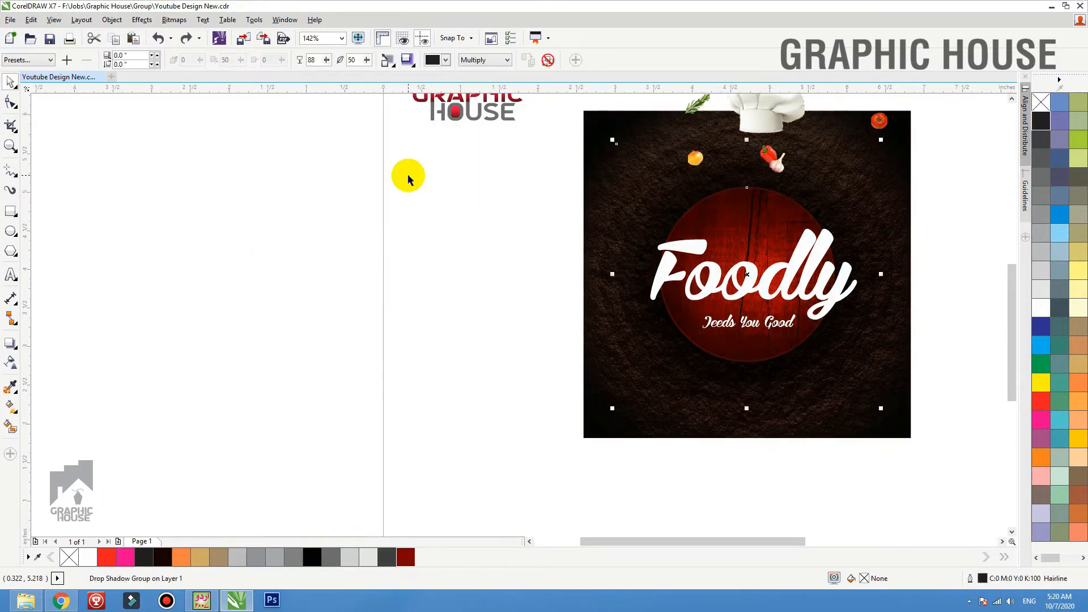
{"action": "key", "text": "ctrl+x"}
{"action": "left_click_drag", "start_coordinate": [735, 190], "coordinate": [692, 170]}
{"action": "key", "text": "ctrl+z"}
{"action": "left_click", "coordinate": [752, 236], "text": "ctrl"}
{"action": "left_click_drag", "start_coordinate": [758, 231], "coordinate": [487, 160]}
{"action": "key", "text": "ctrl+z"}
Test the shadow inside the PowerClip by moving it aside, undo the move, and finish editing the contents
{"action": "key", "text": "Escape"}
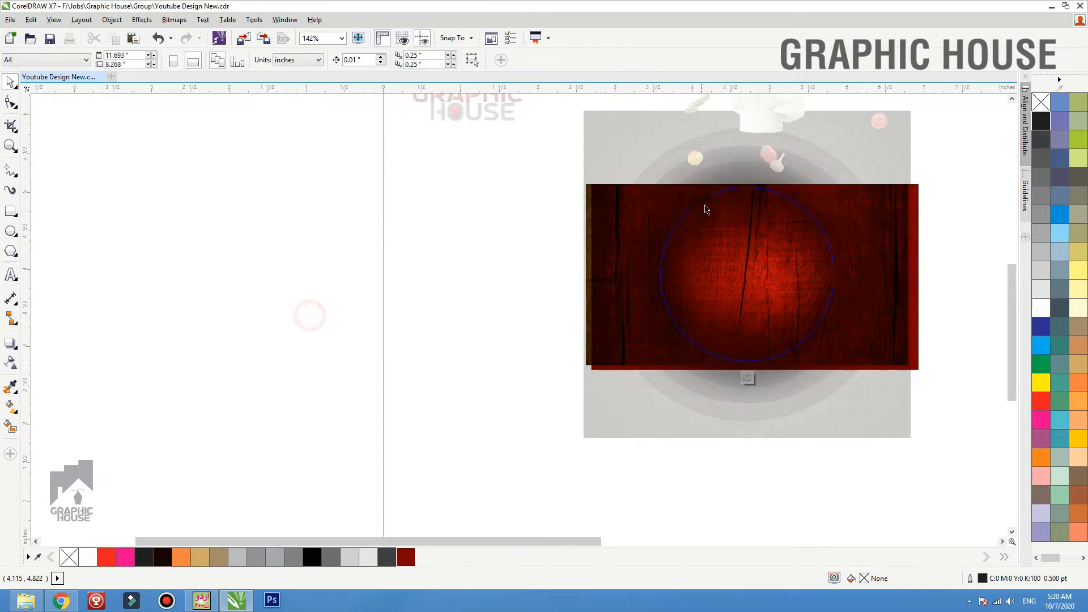
{"action": "left_click", "coordinate": [708, 213]}
{"action": "key", "text": "ctrl+z"}
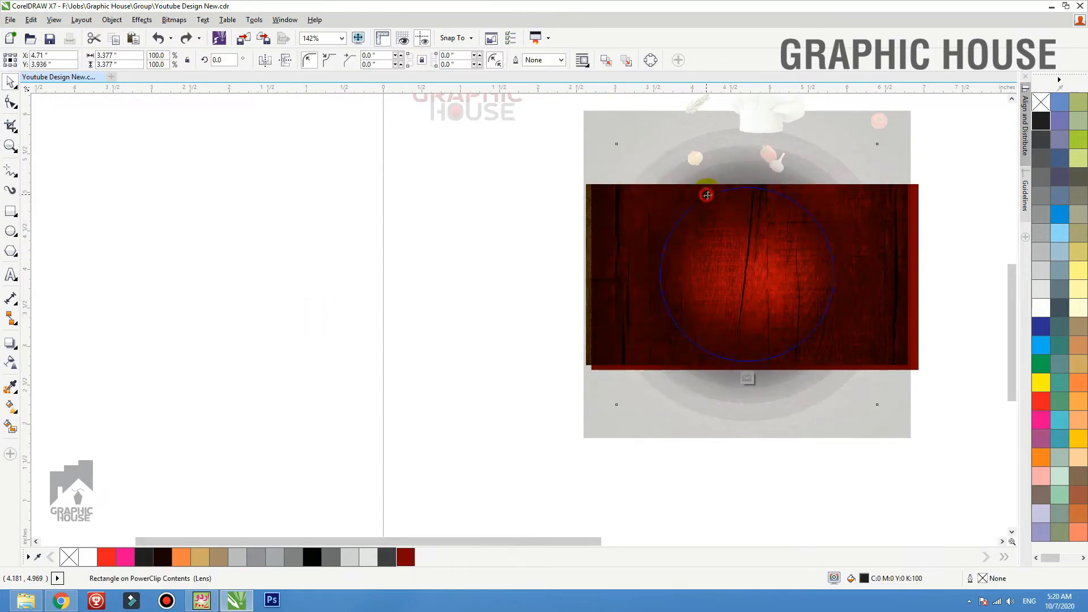
{"action": "left_click", "coordinate": [708, 197]}
{"action": "key", "text": "Escape"}
{"action": "left_click_drag", "start_coordinate": [768, 201], "coordinate": [478, 212]}
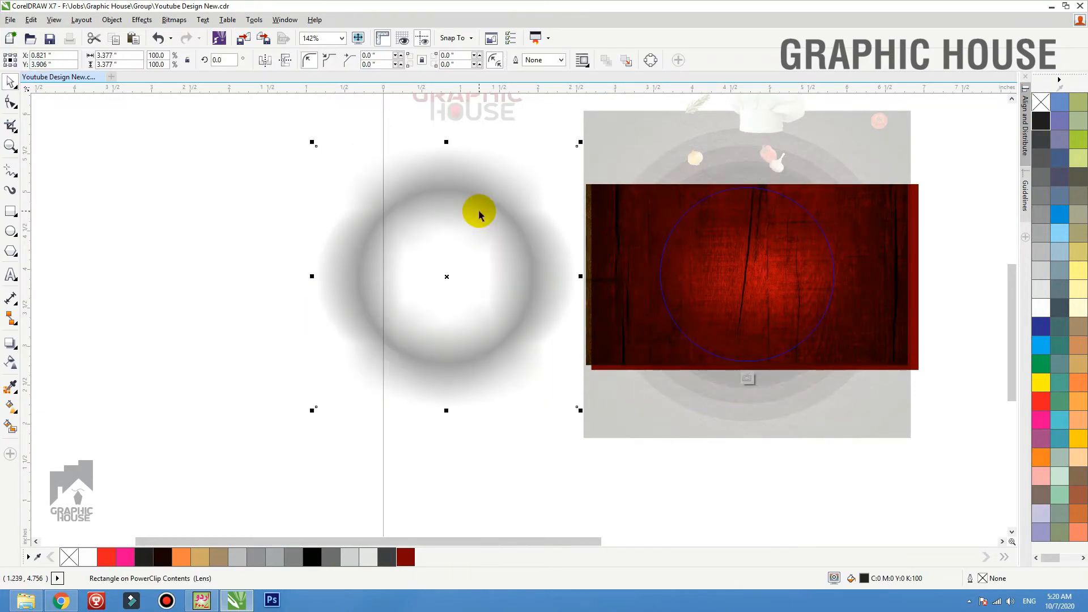
{"action": "key", "text": "ctrl+z"}
{"action": "left_click", "coordinate": [344, 259]}
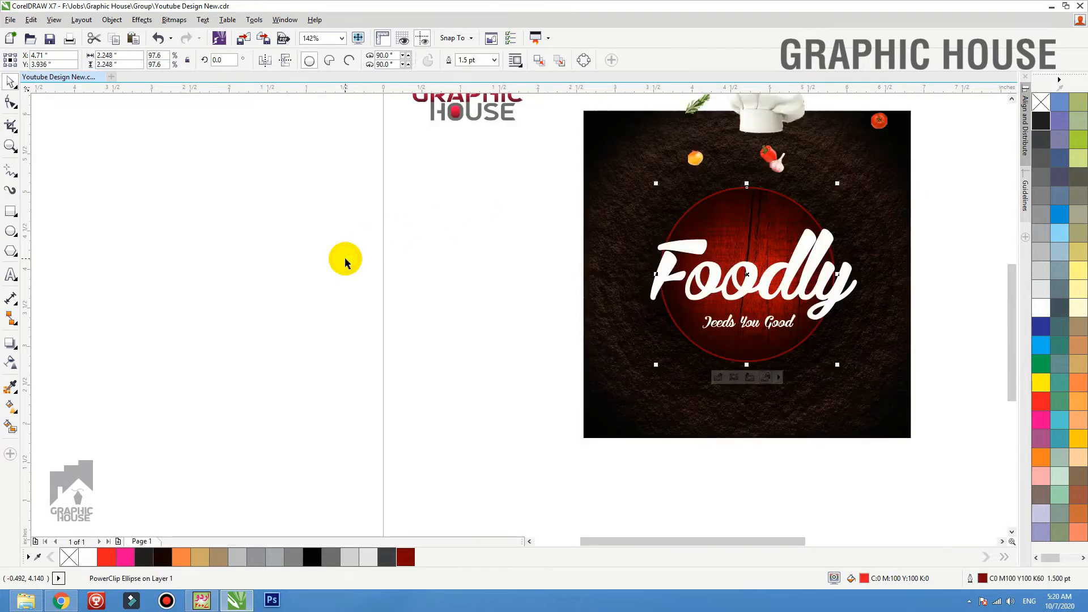
Reopen the circle's PowerClip contents, compare the wood without the shadow, undo the shadow move, and leave the contents
{"action": "left_click", "coordinate": [807, 229]}
{"action": "double_click", "coordinate": [761, 206]}
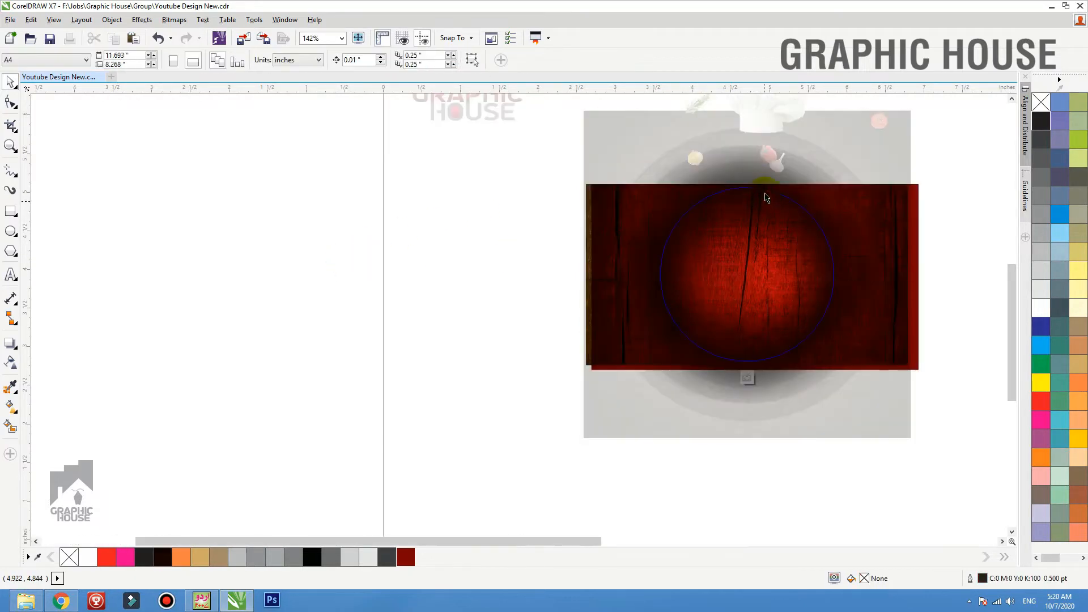
{"action": "left_click", "coordinate": [381, 223]}
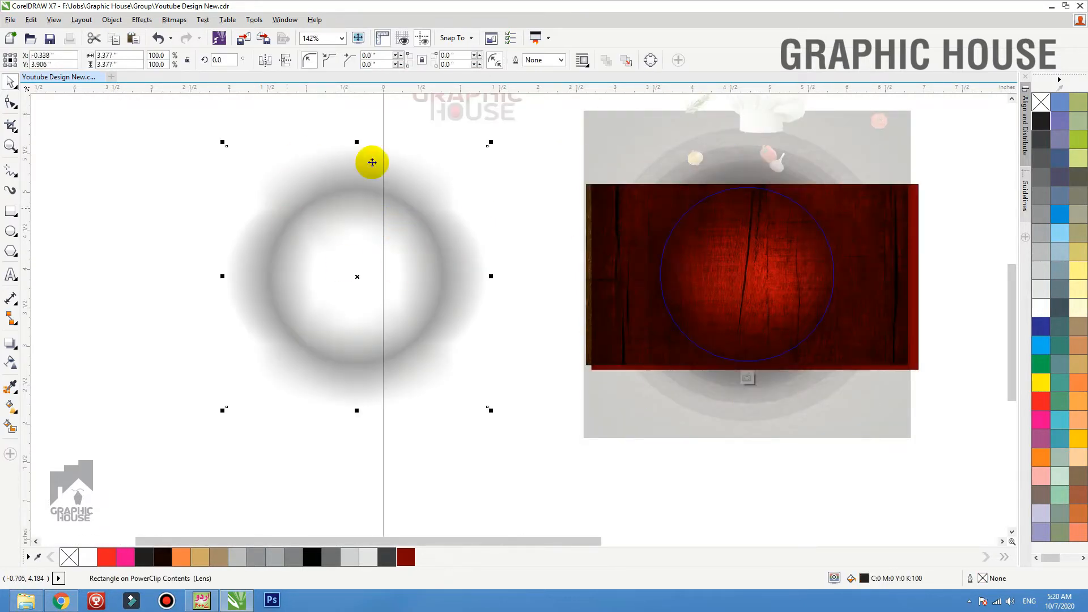
{"action": "key", "text": "ctrl+z"}
{"action": "left_click", "coordinate": [381, 327], "text": "ctrl"}
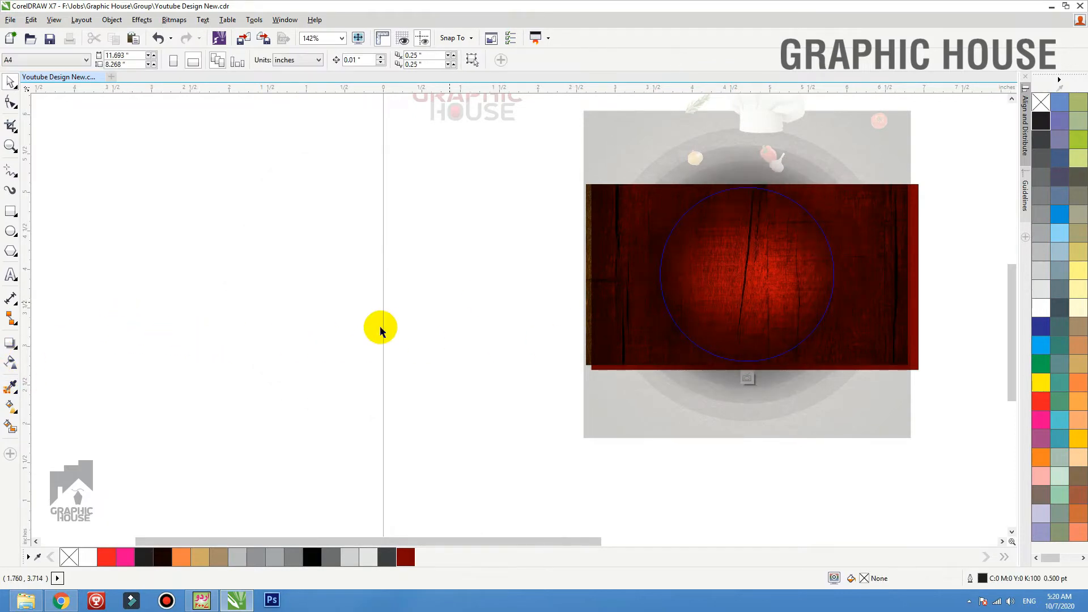
{"action": "left_click", "coordinate": [851, 240]}
{"action": "key", "text": "shift+F2"}
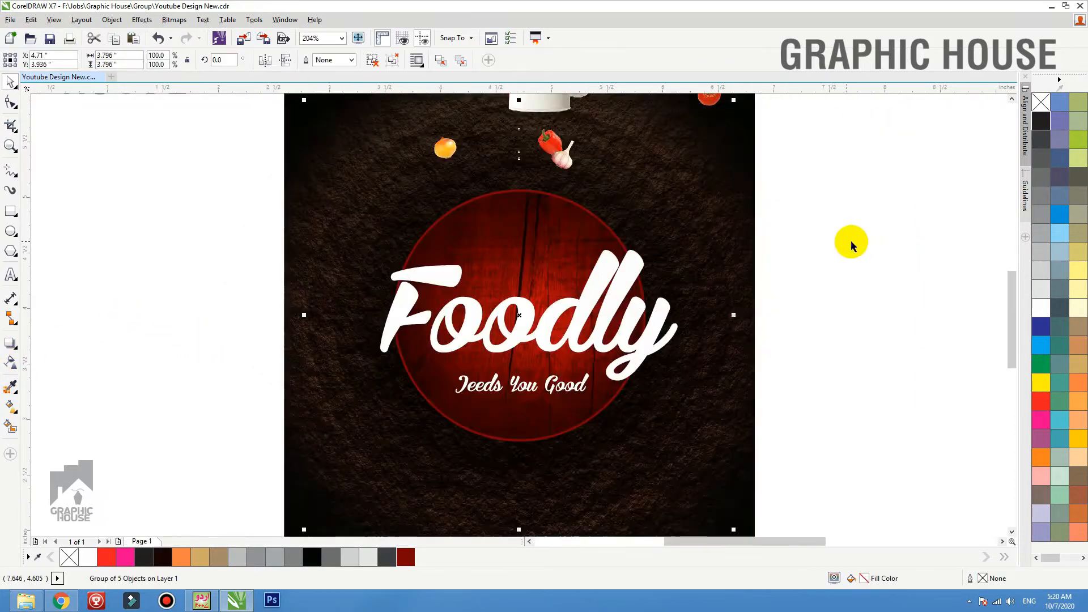
Convert the Foodly text to curves
{"action": "left_click", "coordinate": [862, 238]}
{"action": "left_click", "coordinate": [598, 350]}
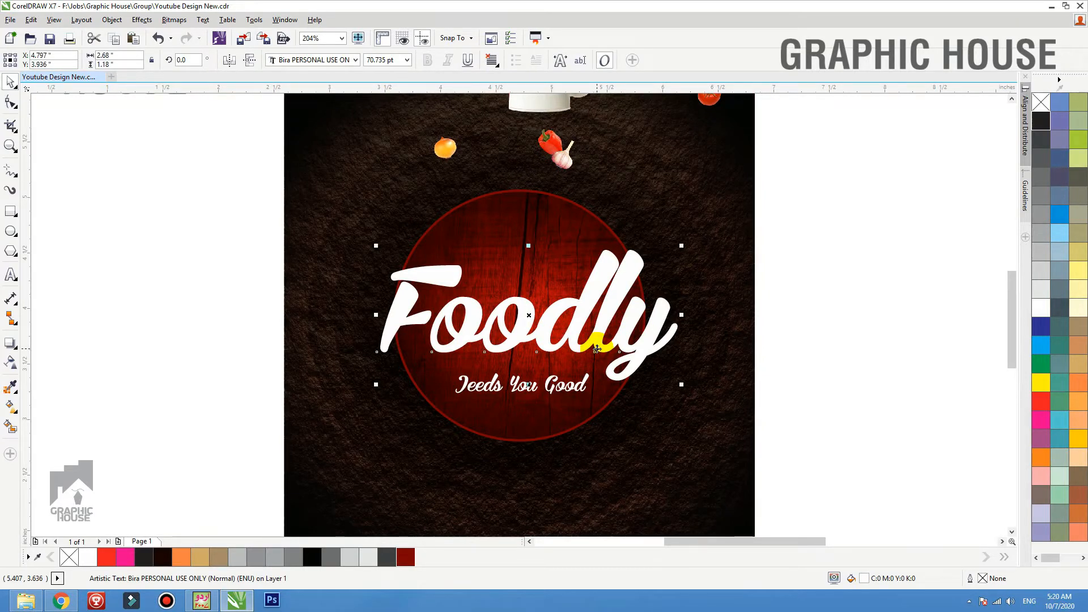
{"action": "scroll", "coordinate": [538, 354], "scroll_direction": "up", "scroll_amount": 2}
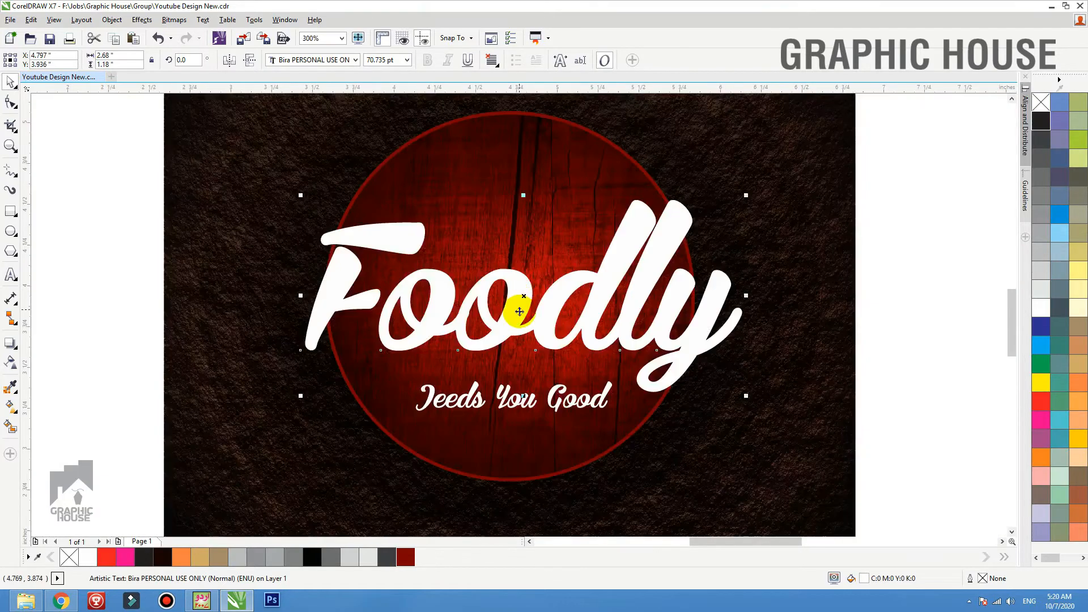
{"action": "key", "text": "ctrl+q"}
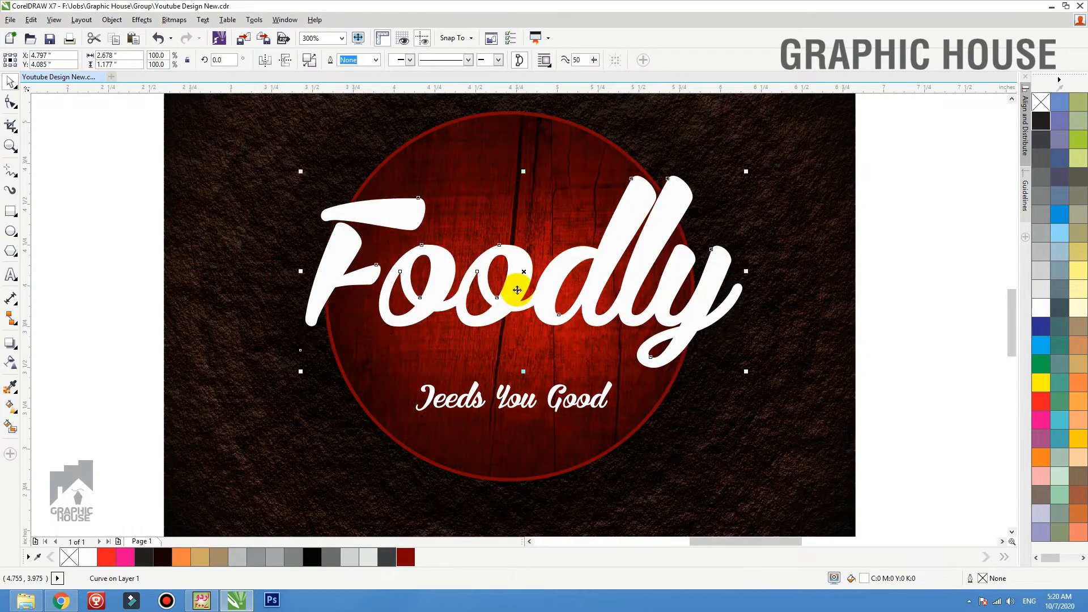
Extrude the Foodly lettering downward with the vanishing point about 0.28 inches below its centre
{"action": "left_click", "coordinate": [19, 357]}
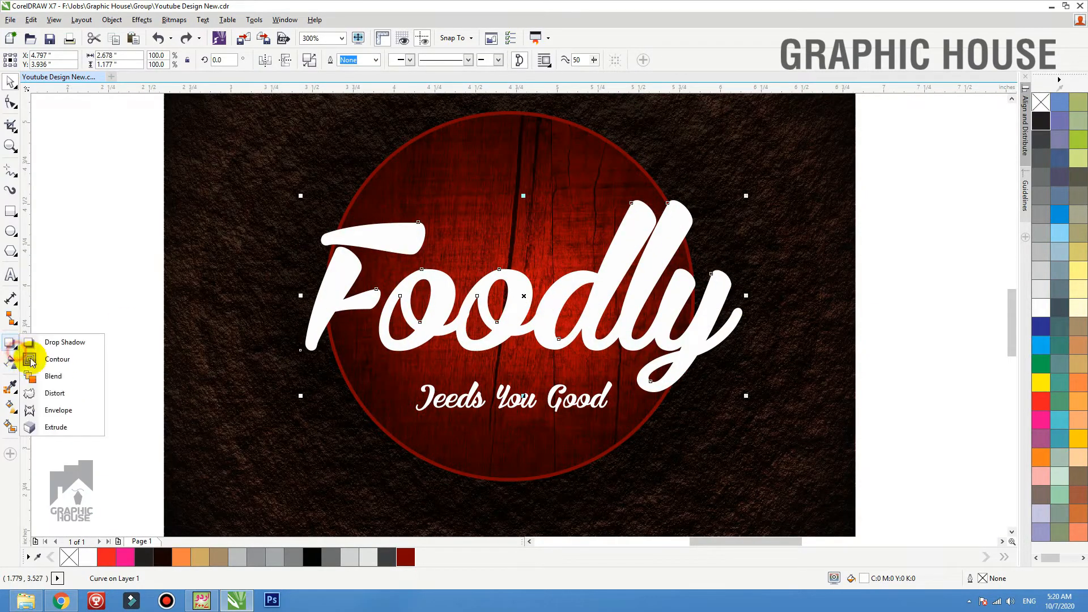
{"action": "left_click", "coordinate": [56, 415]}
{"action": "left_click_drag", "start_coordinate": [517, 309], "coordinate": [519, 341]}
Shade the lettering's extrusion with colour running from white to orange
{"action": "left_click", "coordinate": [479, 60]}
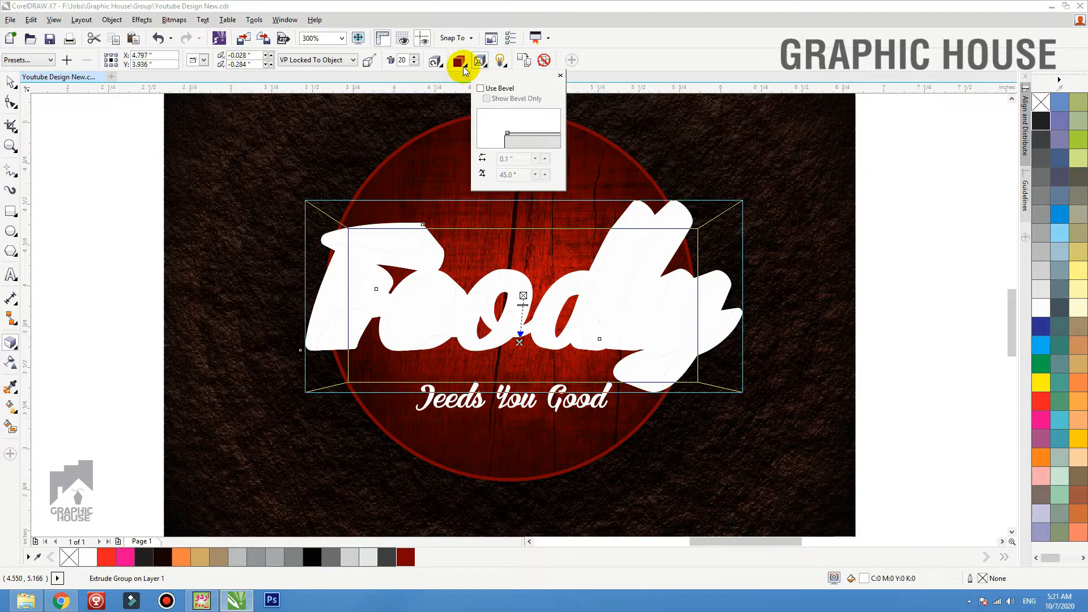
{"action": "left_click", "coordinate": [459, 61]}
{"action": "left_click", "coordinate": [503, 102]}
{"action": "left_click", "coordinate": [502, 140]}
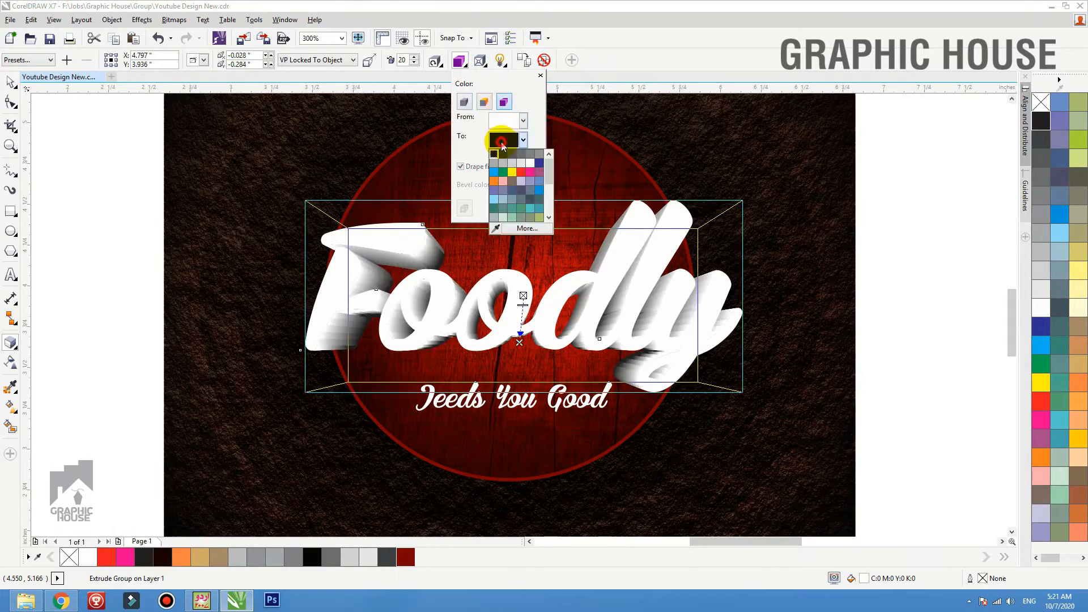
{"action": "left_click", "coordinate": [494, 180]}
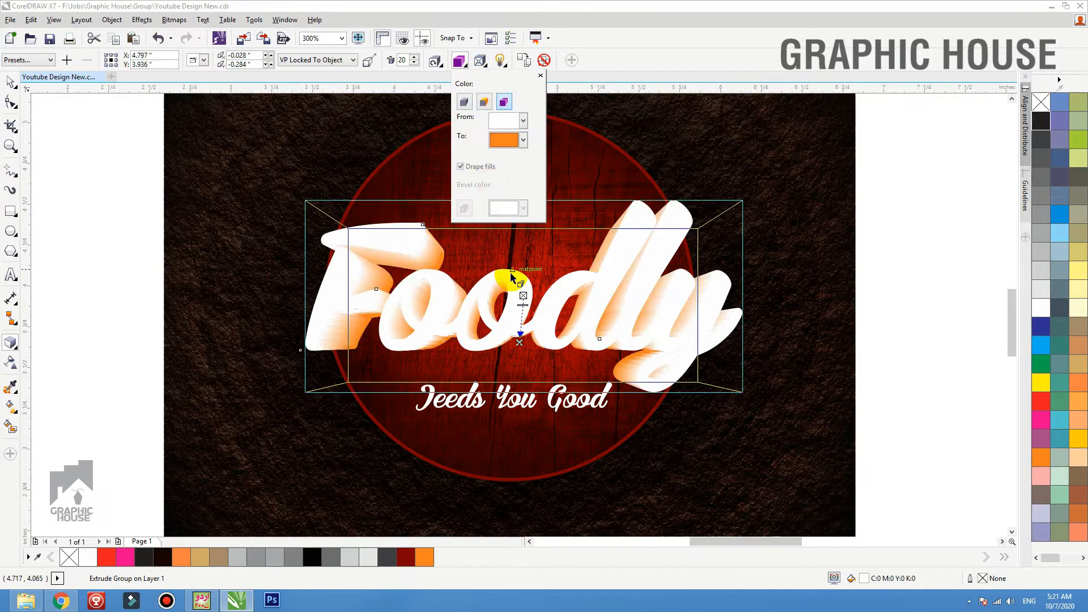
{"action": "left_click", "coordinate": [517, 313]}
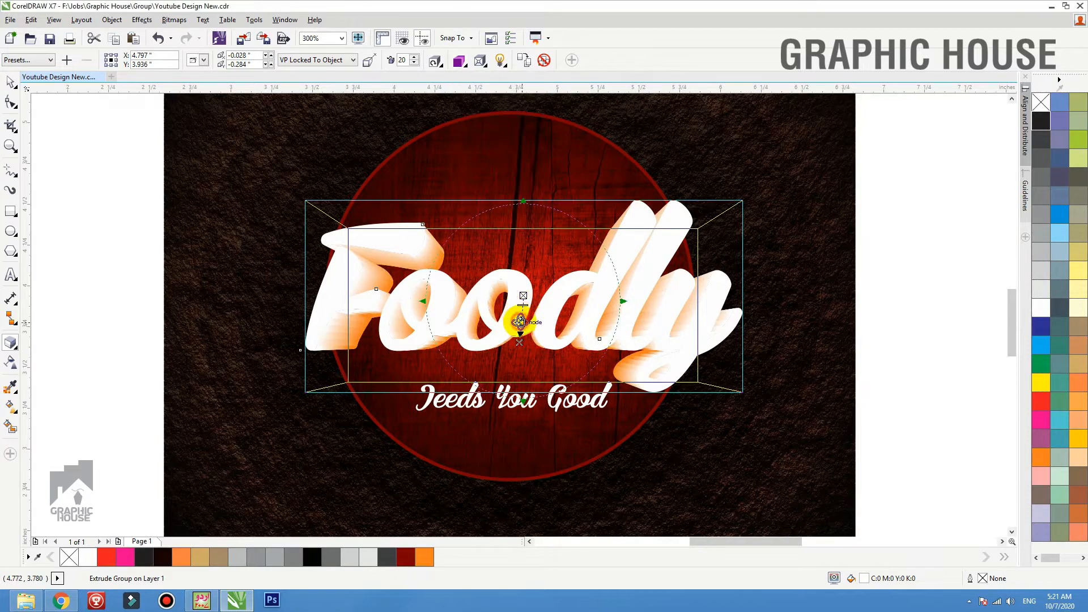
Reduce the Foodly extrusion to depth 2 with the vanishing point below the lettering, and colour it solid white
{"action": "mouse_move", "coordinate": [521, 322]}
{"action": "left_mouse_down"}
{"action": "mouse_move", "coordinate": [519, 292]}
{"action": "mouse_move", "coordinate": [533, 323]}
{"action": "mouse_move", "coordinate": [525, 304]}
{"action": "left_mouse_up"}
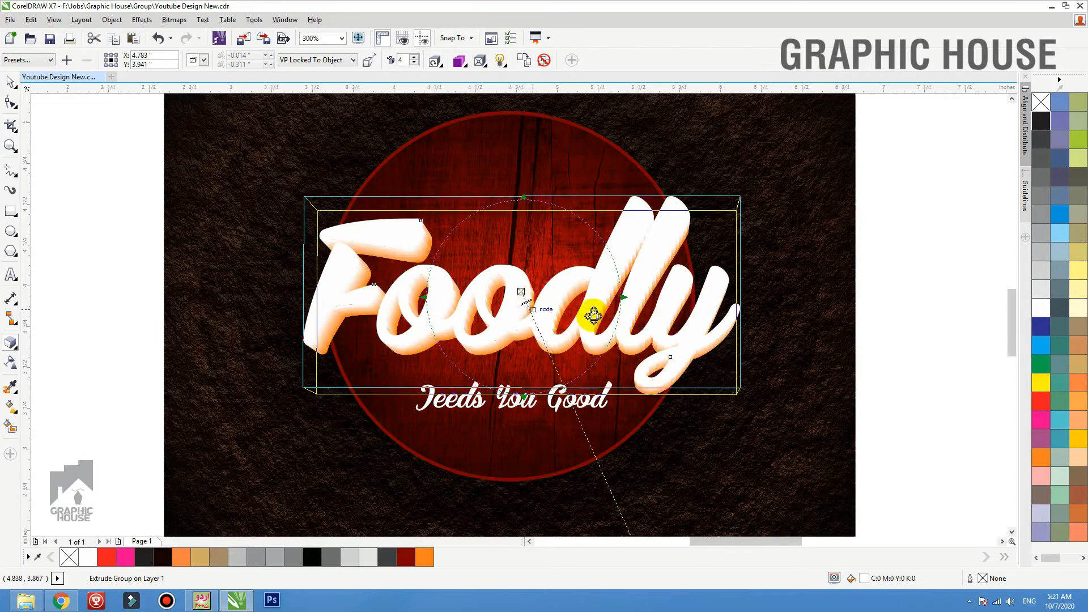
{"action": "left_click", "coordinate": [634, 297]}
{"action": "left_click_drag", "start_coordinate": [545, 306], "coordinate": [506, 306]}
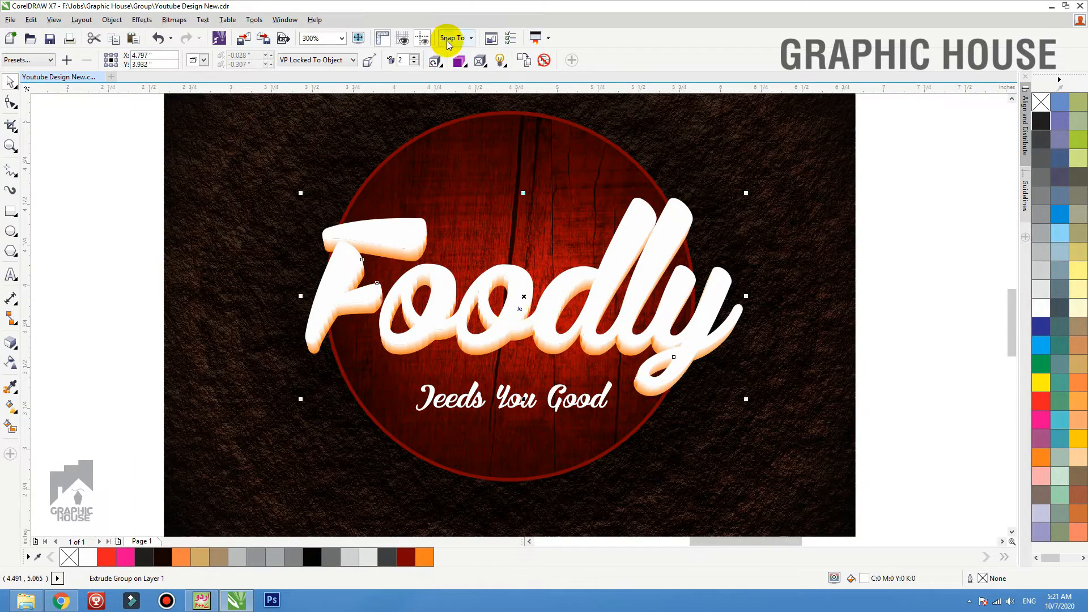
{"action": "left_click", "coordinate": [459, 60]}
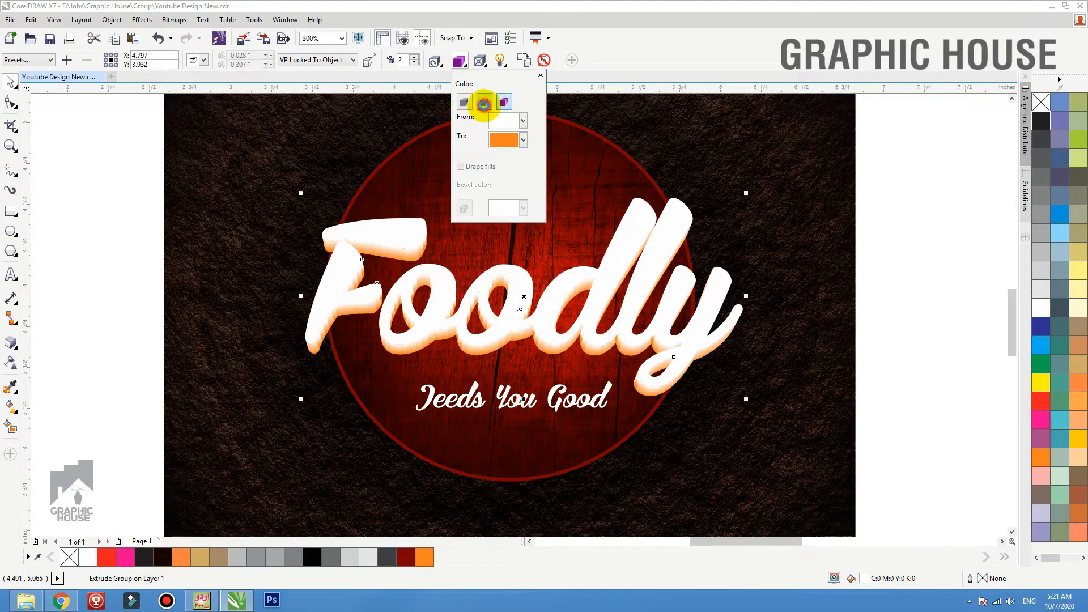
{"action": "left_click", "coordinate": [483, 104]}
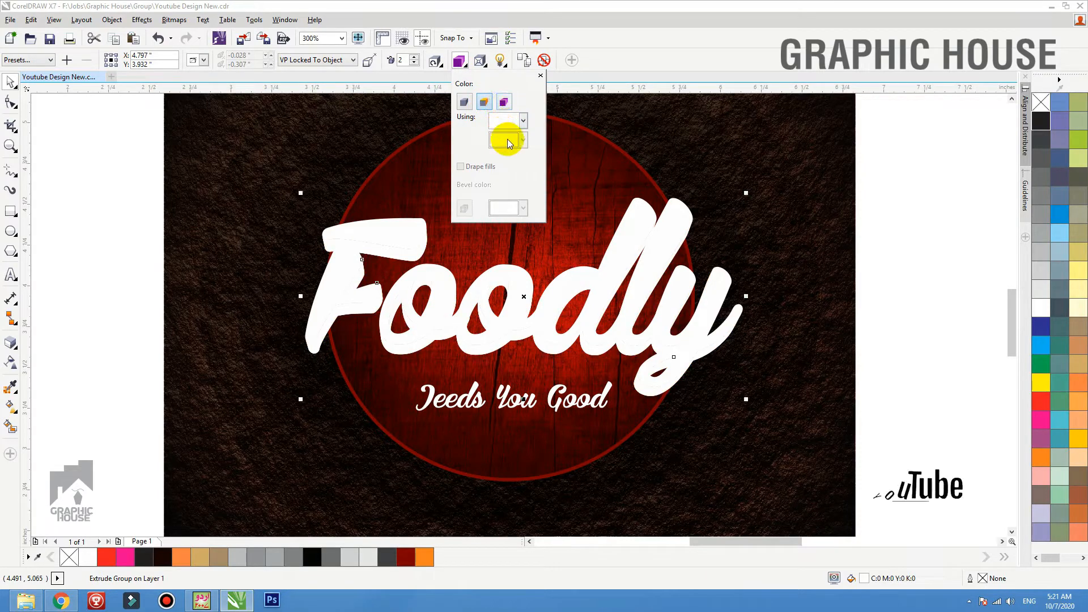
Try light 1 at intensity 100 on the lettering's extrusion, and switch the light off again
{"action": "left_click", "coordinate": [500, 60]}
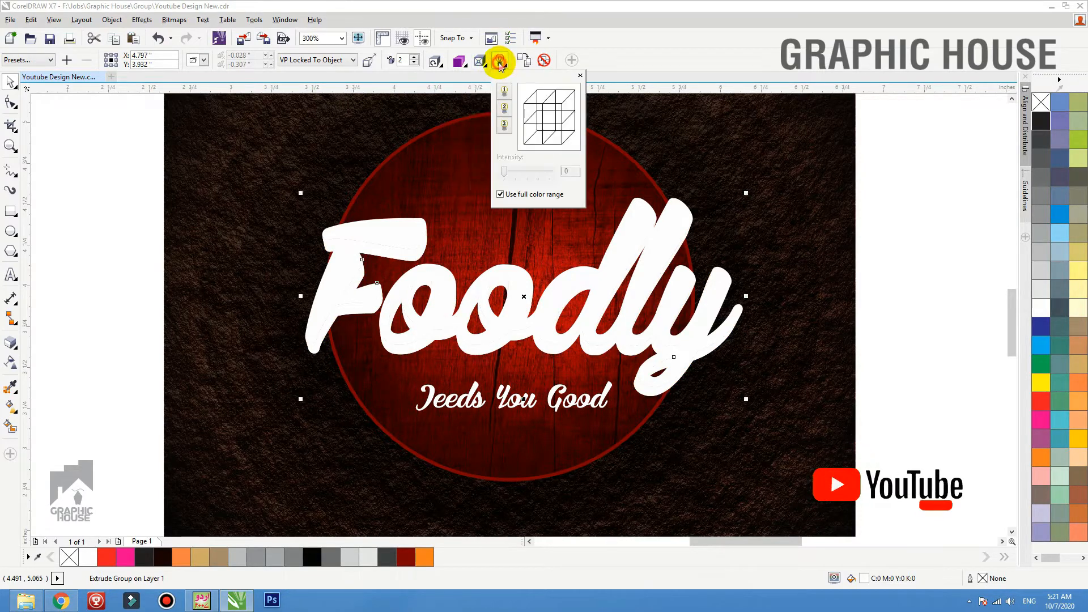
{"action": "left_click", "coordinate": [504, 91]}
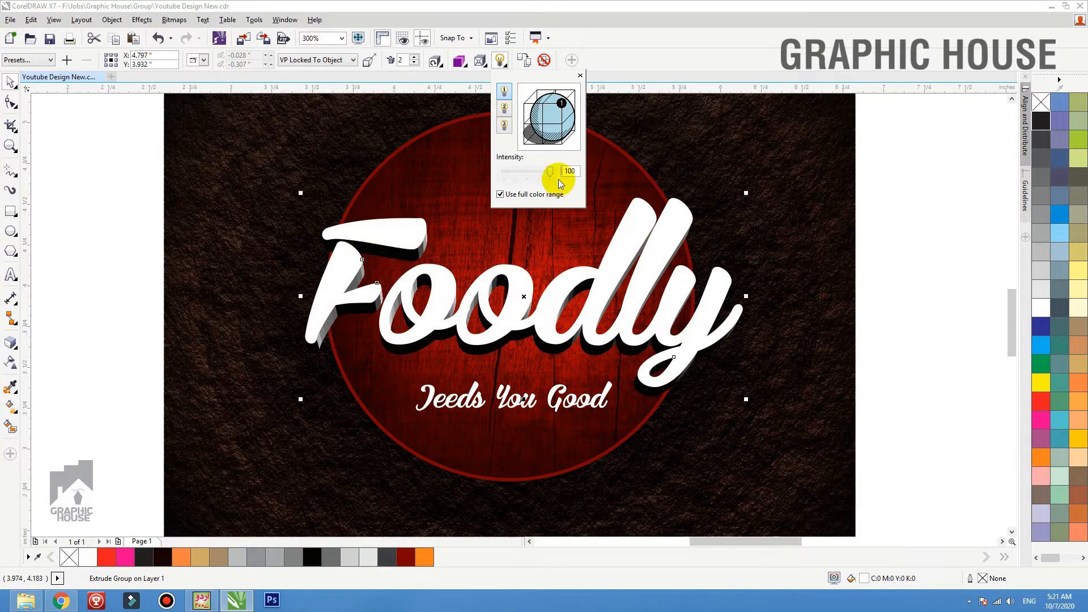
{"action": "left_click", "coordinate": [505, 91]}
{"action": "left_click", "coordinate": [839, 234]}
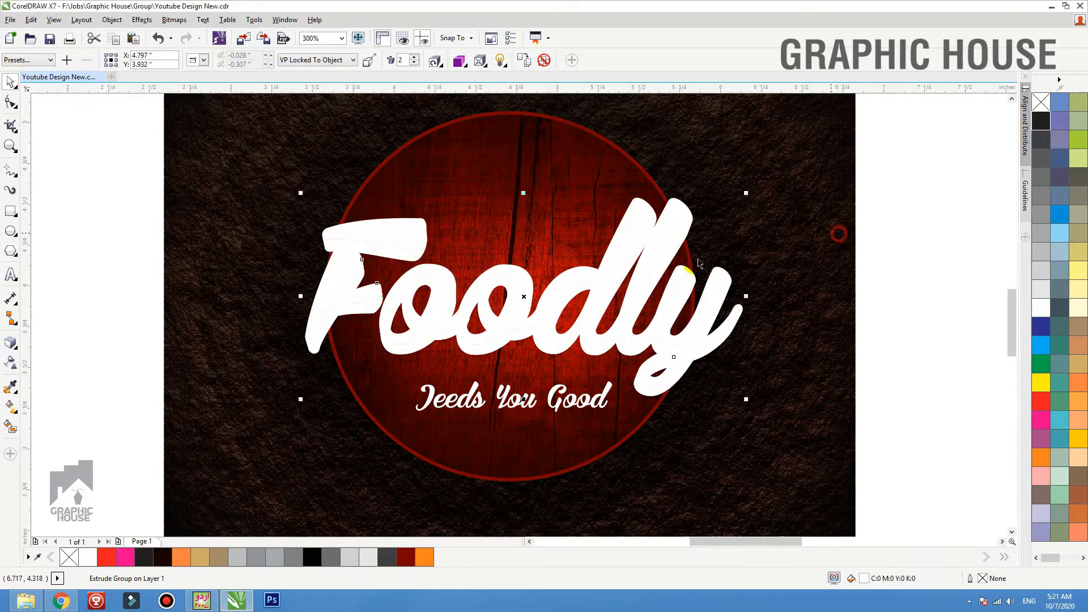
Undo a trial move of the Foodly lettering and break the extrude group apart to separate the extruded sides from the letter faces
{"action": "left_click_drag", "start_coordinate": [627, 271], "coordinate": [628, 231]}
{"action": "key", "text": "ctrl+z"}
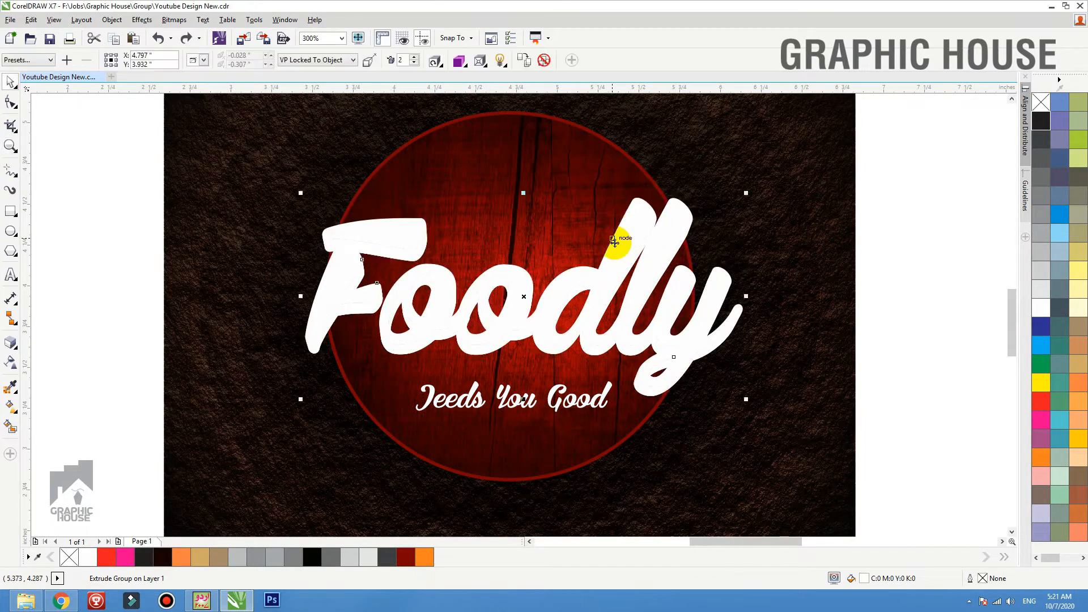
{"action": "left_click", "coordinate": [865, 218]}
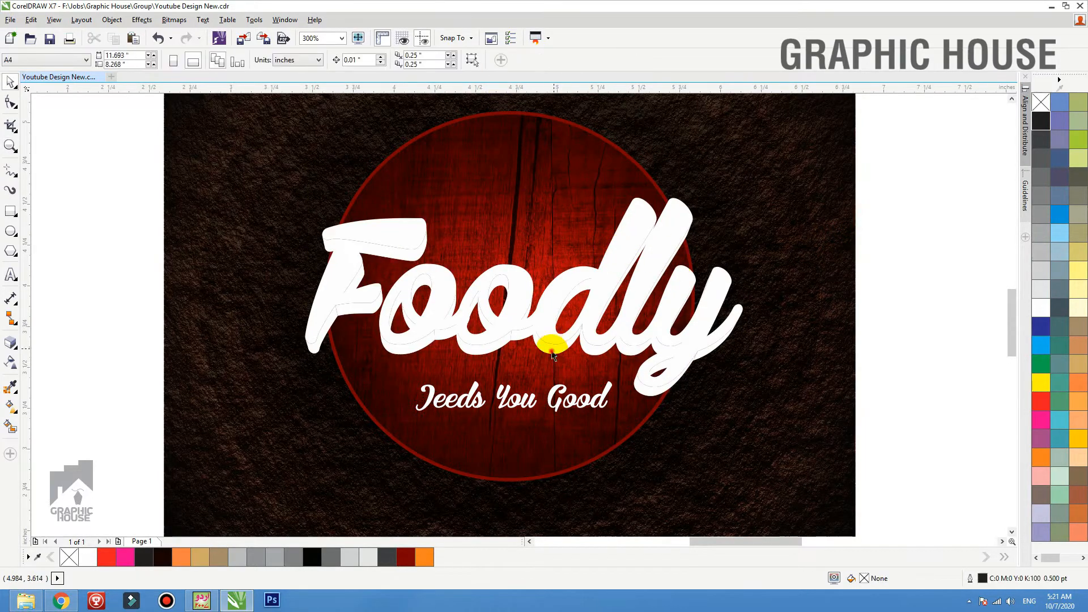
{"action": "left_click", "coordinate": [553, 354]}
{"action": "key", "text": "ctrl+k"}
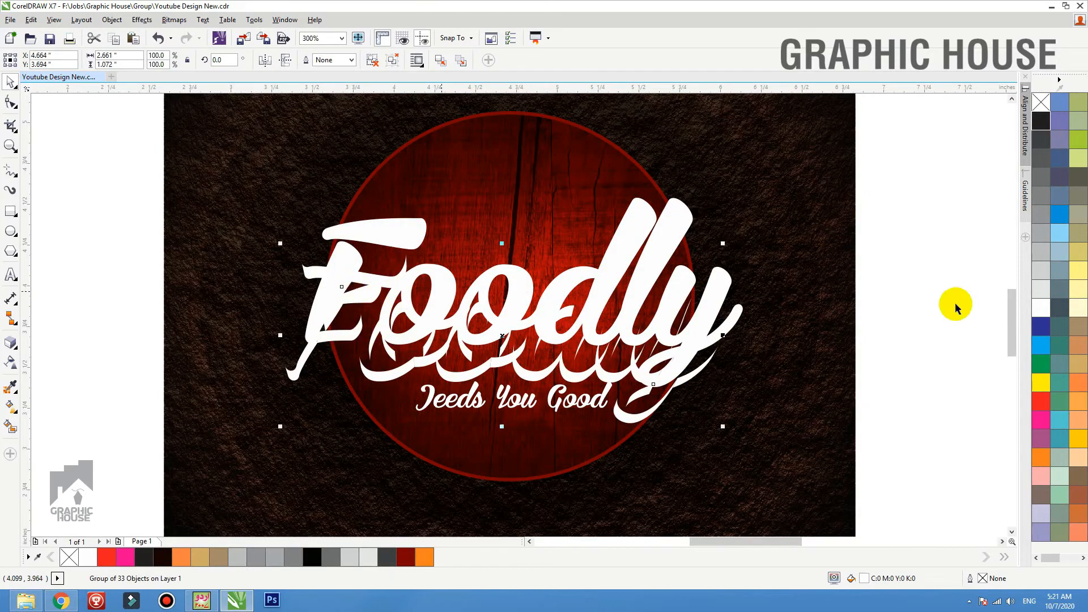
Undo the last move of the Foodly lettering's extruded sides and fill them with solid orange
{"action": "key", "text": "ctrl+z"}
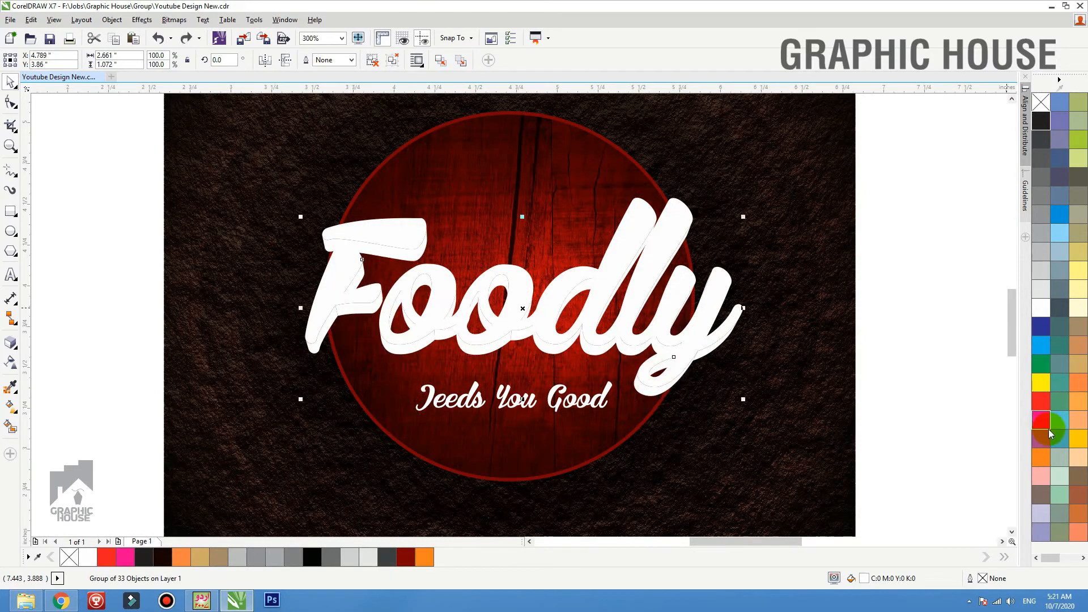
{"action": "left_click", "coordinate": [1044, 464]}
{"action": "left_click", "coordinate": [890, 239]}
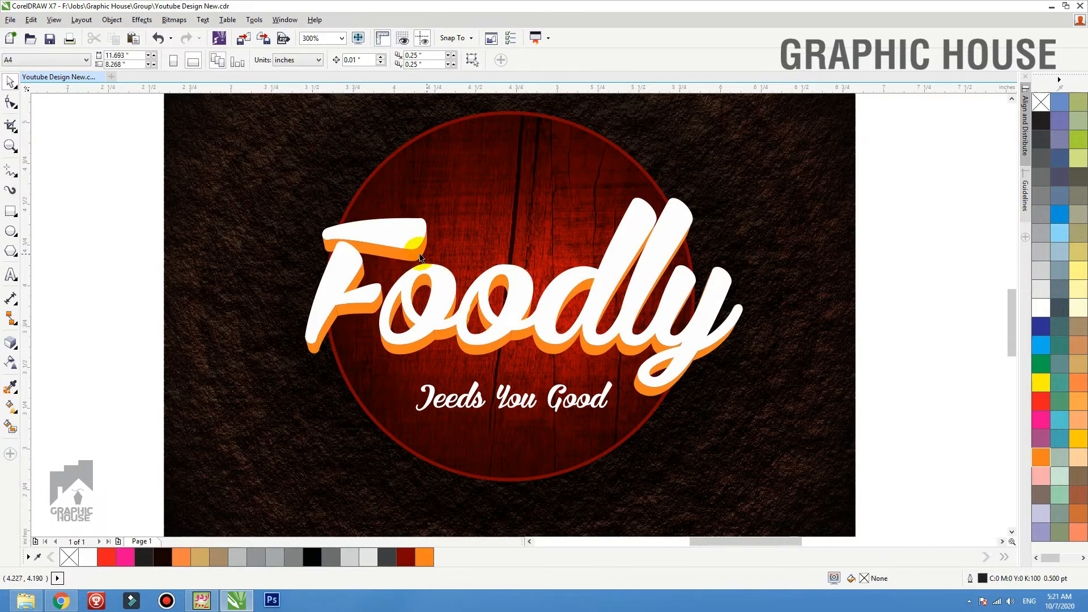
{"action": "left_click", "coordinate": [420, 258]}
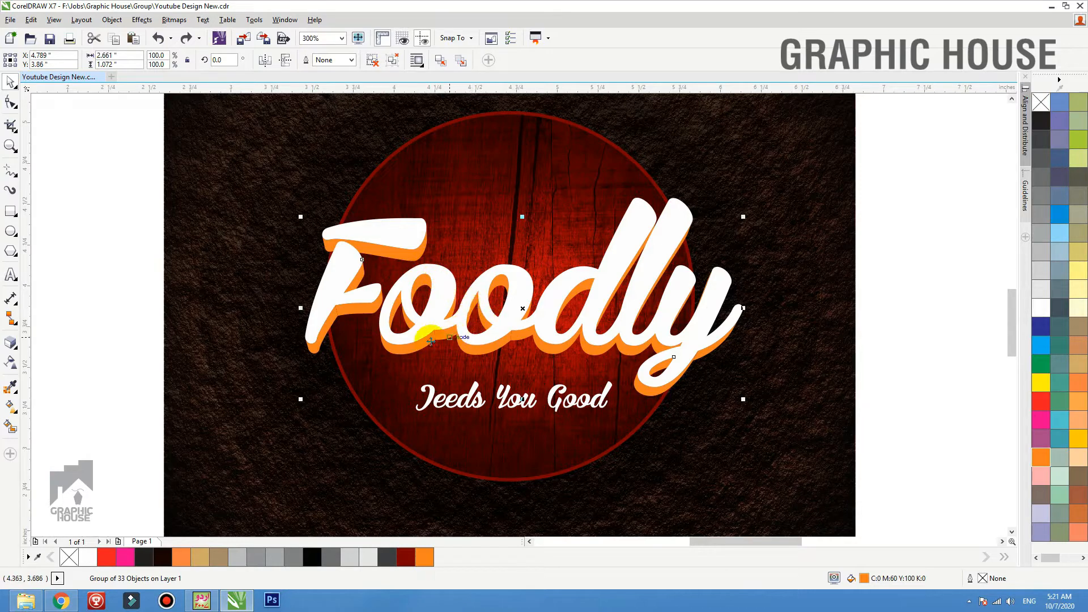
{"action": "left_click", "coordinate": [595, 160]}
Add a drop shadow to the orange extruded sides, falling below the lettering at an offset of about -0.012 by -0.049 inches
{"action": "scroll", "coordinate": [563, 343], "scroll_direction": "down", "scroll_amount": 1}
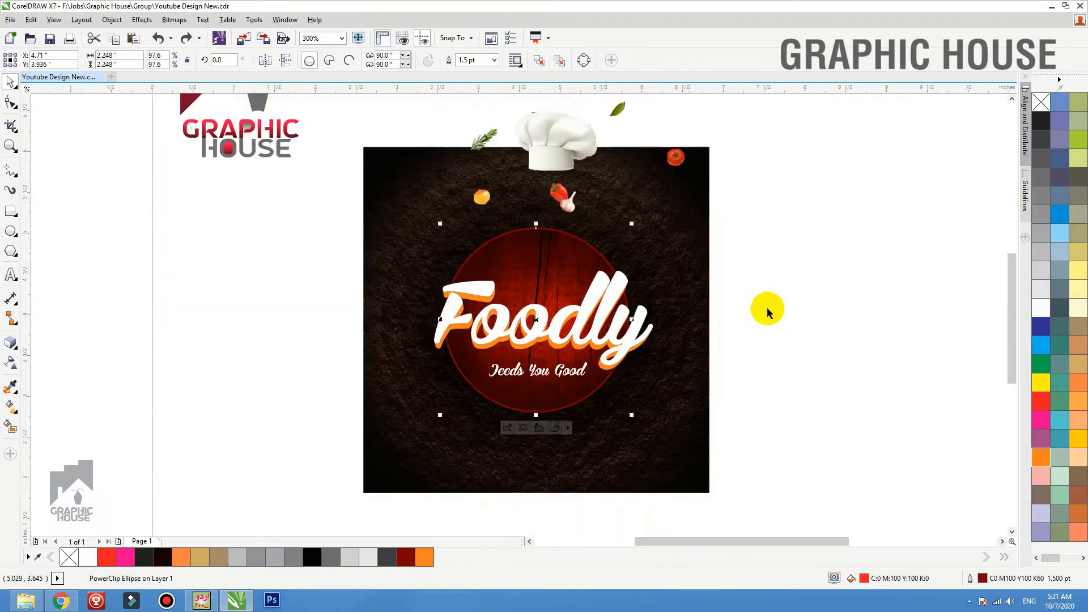
{"action": "left_click", "coordinate": [777, 303]}
{"action": "key", "text": "F2"}
{"action": "left_click_drag", "start_coordinate": [753, 225], "coordinate": [334, 427]}
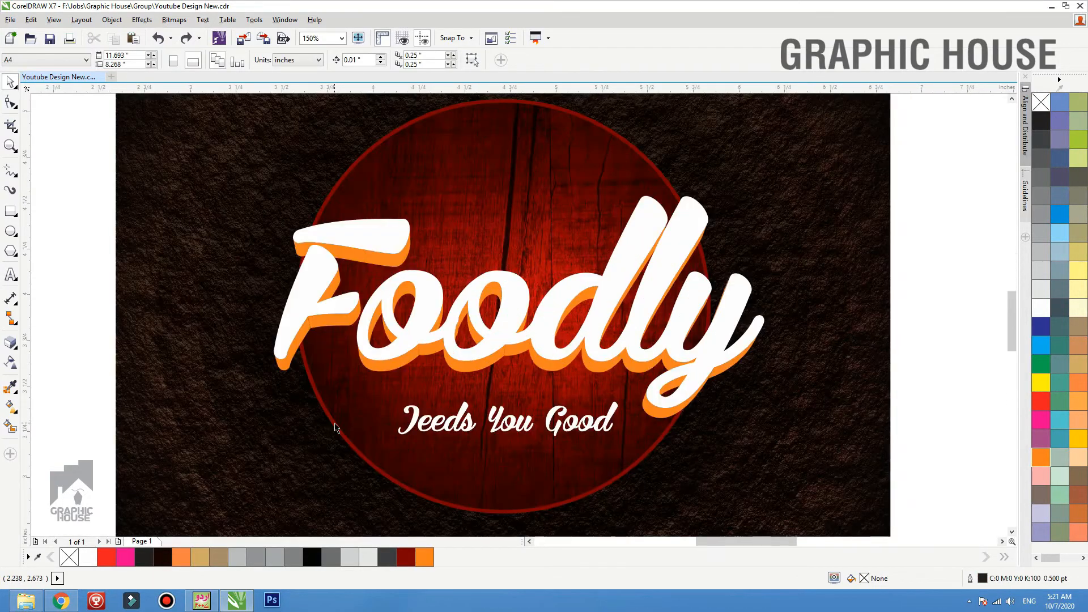
{"action": "left_click", "coordinate": [556, 363]}
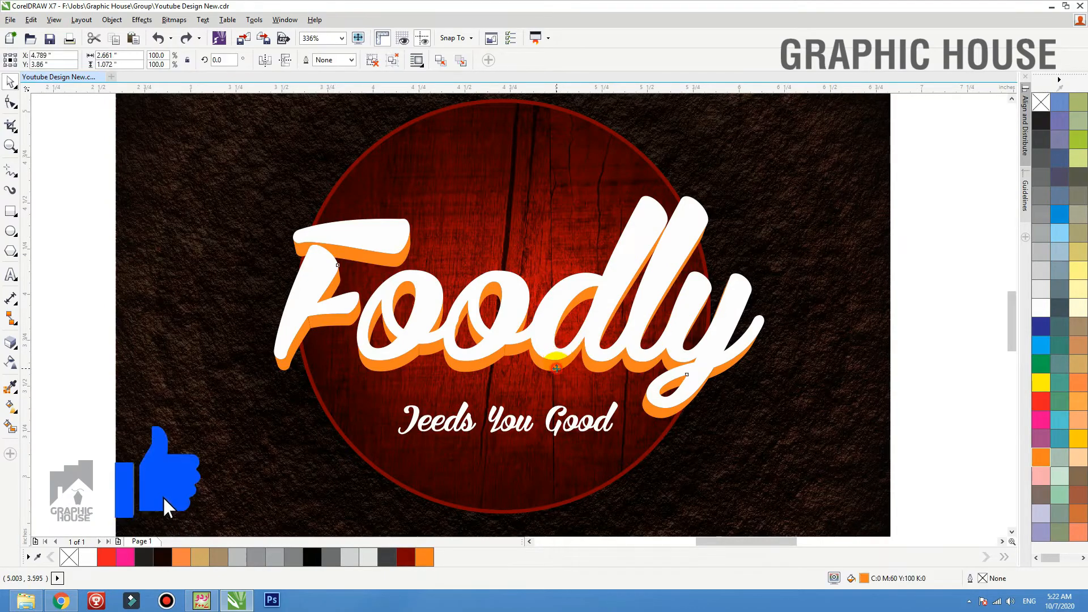
{"action": "left_click", "coordinate": [13, 346]}
{"action": "left_click", "coordinate": [46, 343]}
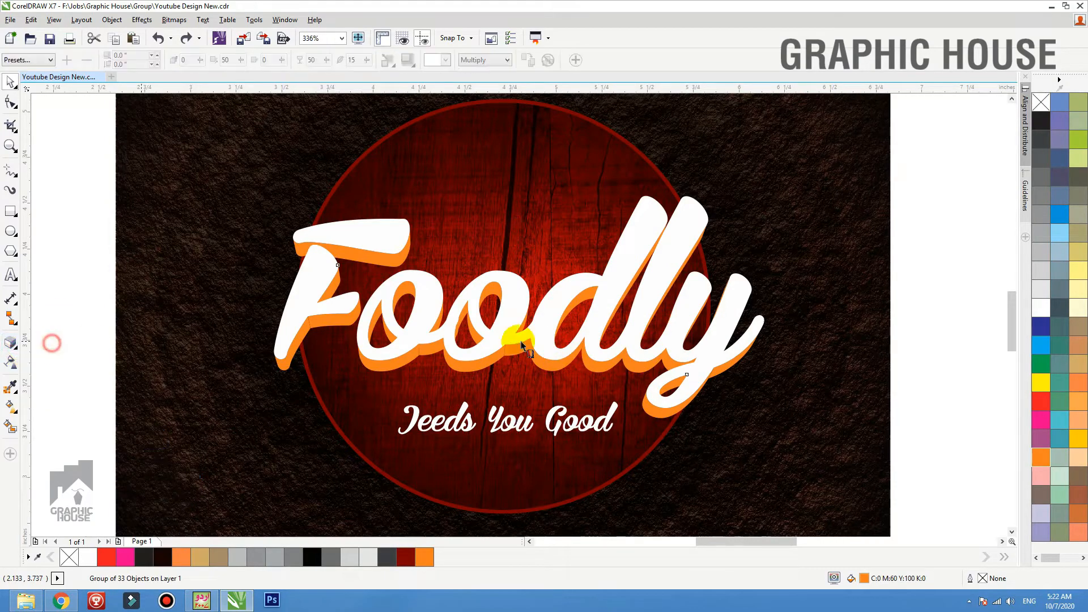
{"action": "left_click_drag", "start_coordinate": [490, 289], "coordinate": [494, 413]}
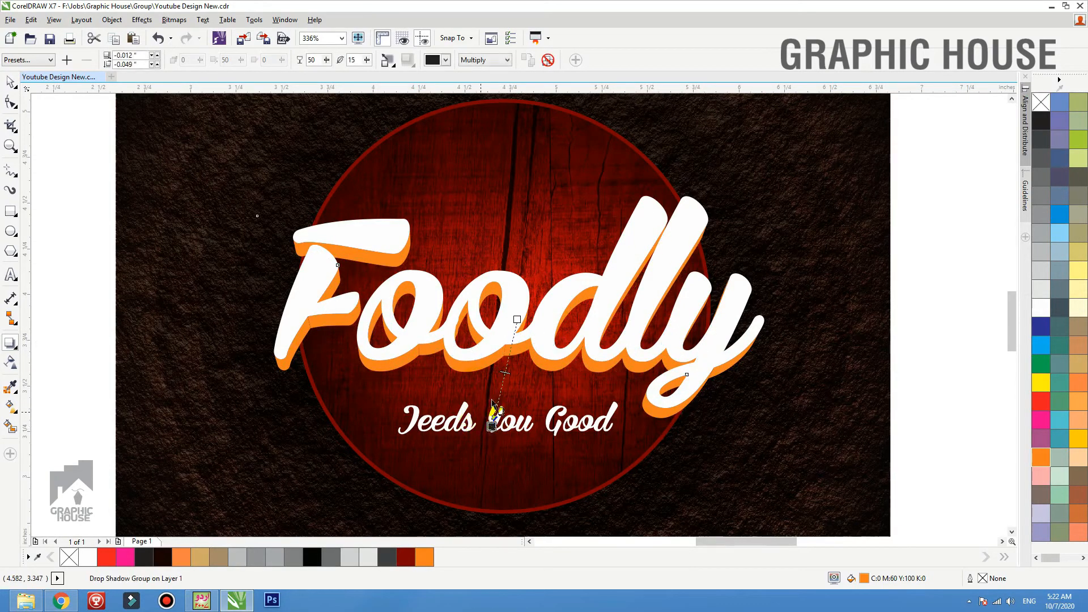
Set the extruded sides' drop shadow to opacity 51 and feathering 5
{"action": "left_click_drag", "start_coordinate": [318, 60], "coordinate": [253, 60]}
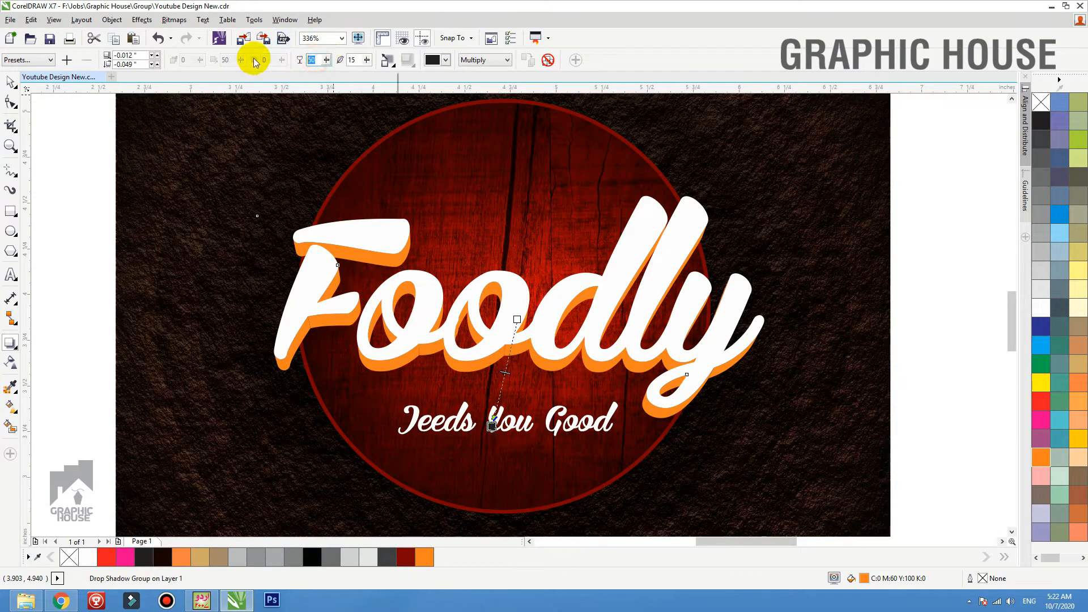
{"action": "type", "text": "88"}
{"action": "key", "text": "Tab"}
{"action": "type", "text": "5"}
{"action": "key", "text": "Return"}
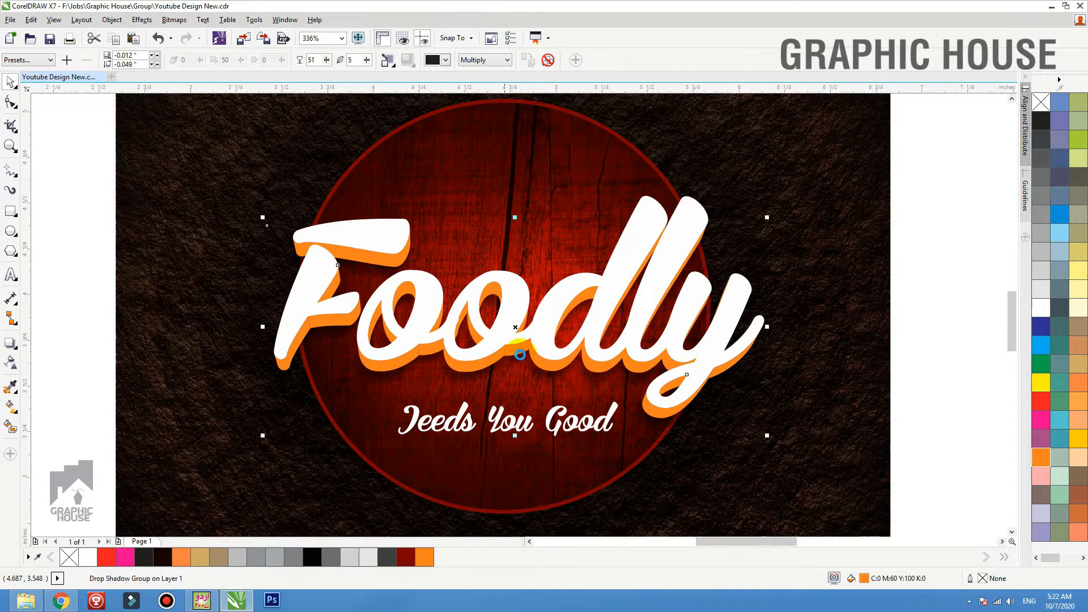
Break the drop shadow group apart and undo a trial upward move of the white letter faces
{"action": "key", "text": "ctrl+k"}
{"action": "left_click", "coordinate": [942, 262]}
{"action": "left_click_drag", "start_coordinate": [649, 301], "coordinate": [647, 235]}
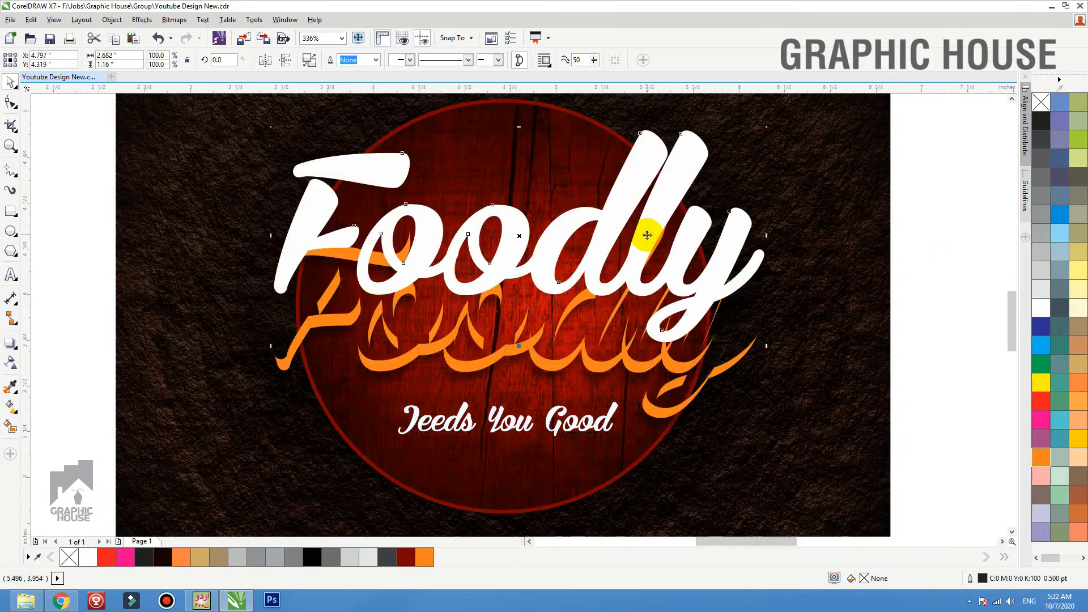
{"action": "key", "text": "ctrl+z"}
{"action": "scroll", "coordinate": [589, 276], "scroll_direction": "down", "scroll_amount": 2}
{"action": "left_click", "coordinate": [823, 261]}
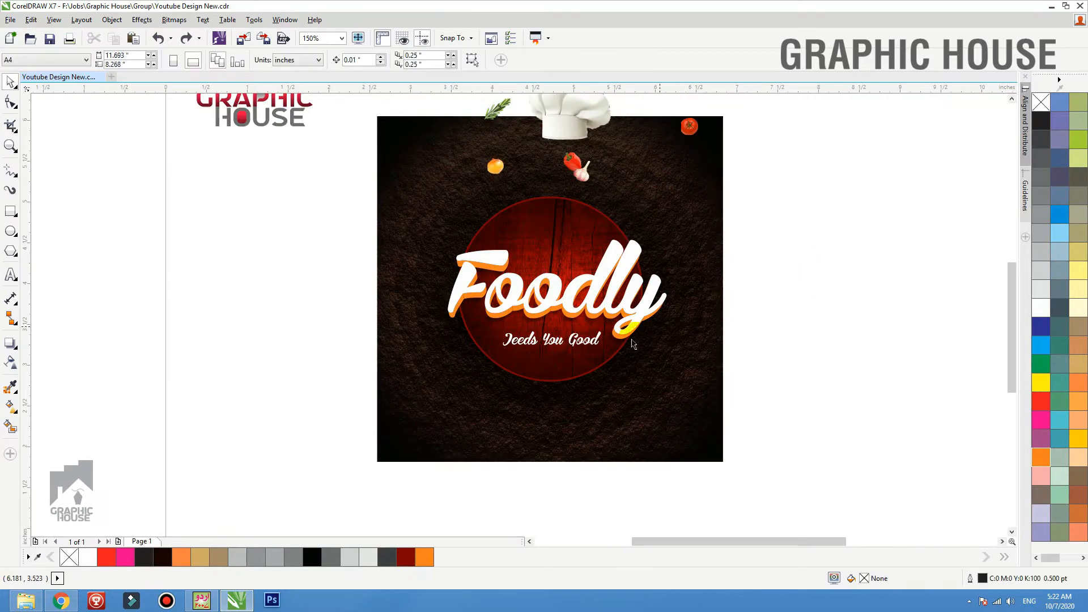
Recolour the extruded sides to dark orange C18 M73 Y100 K7 and add that colour to the palette
{"action": "left_click", "coordinate": [622, 342]}
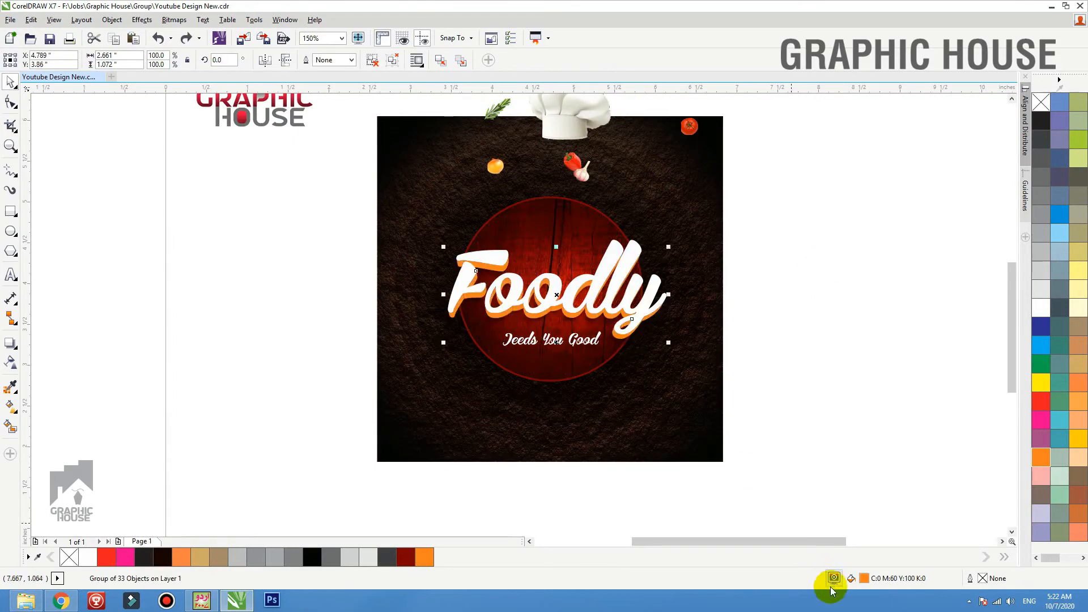
{"action": "double_click", "coordinate": [865, 581]}
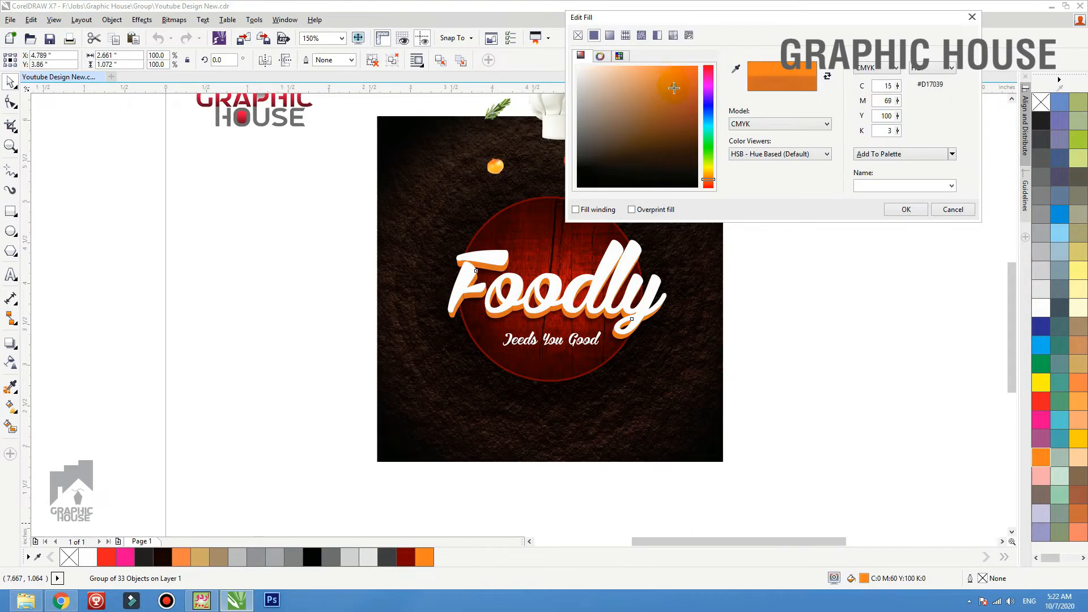
{"action": "left_click", "coordinate": [907, 153]}
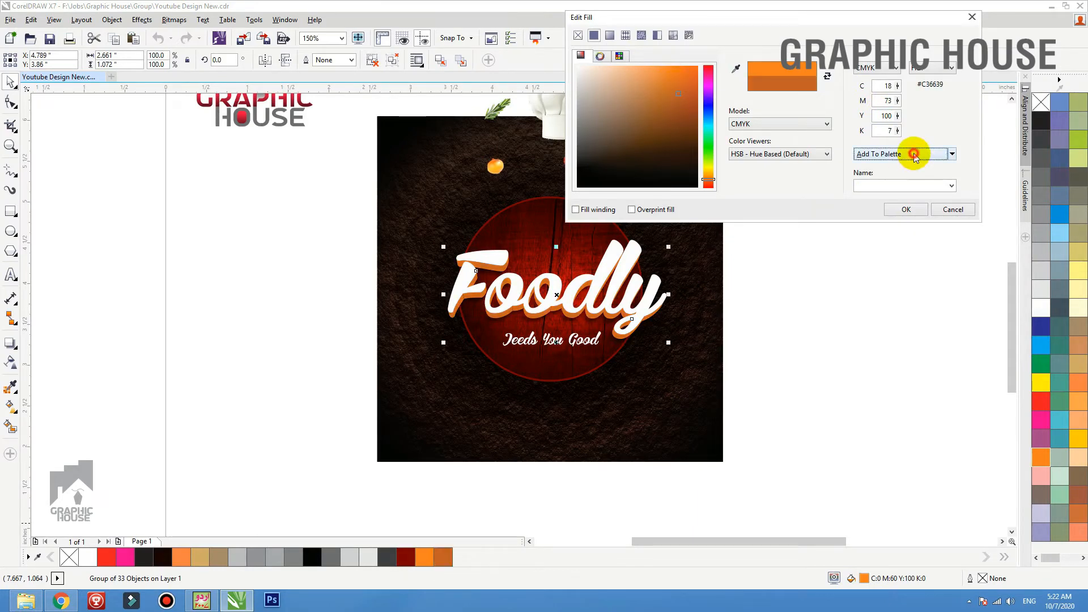
{"action": "left_click", "coordinate": [905, 210]}
Give the extruded sides a vertical fountain fill running from dark orange above to bright orange below
{"action": "left_click_drag", "start_coordinate": [715, 290], "coordinate": [815, 220]}
{"action": "left_click_drag", "start_coordinate": [421, 389], "coordinate": [342, 395]}
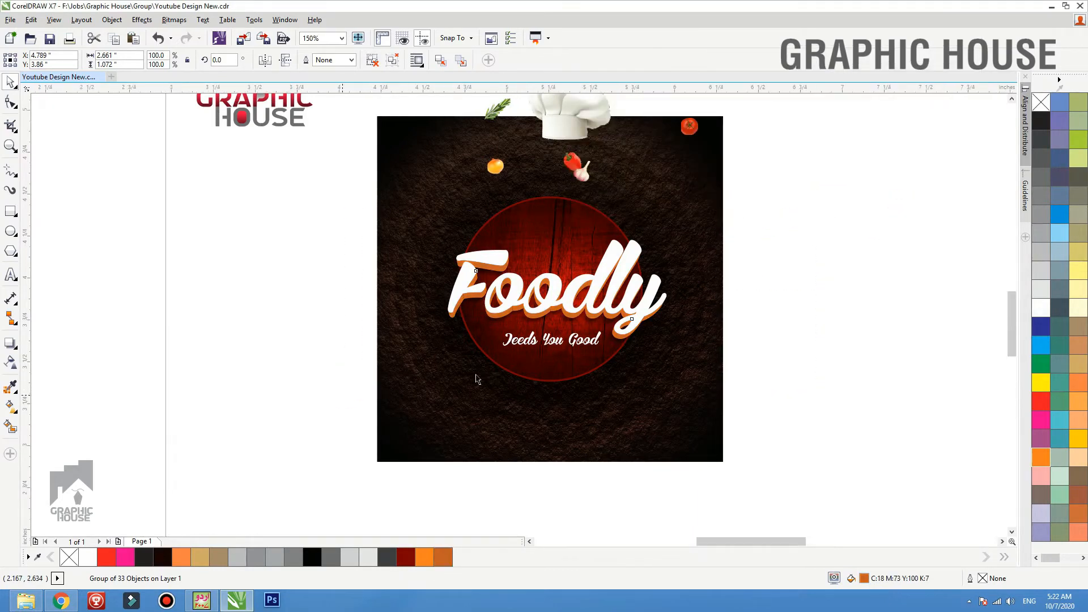
{"action": "key", "text": "g"}
{"action": "left_click_drag", "start_coordinate": [304, 356], "coordinate": [686, 302]}
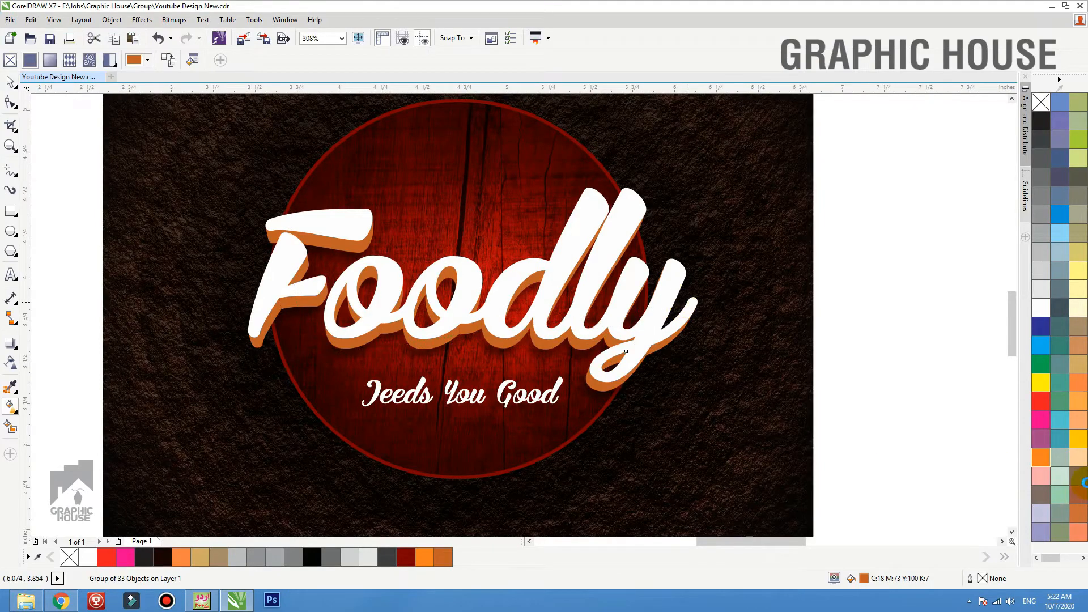
{"action": "left_click", "coordinate": [1044, 457]}
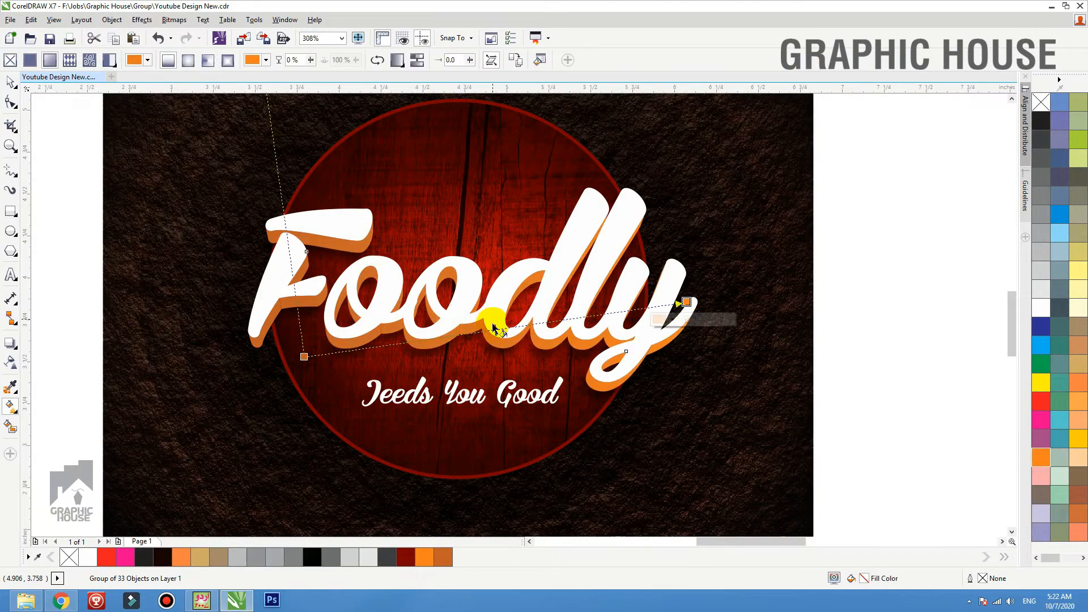
{"action": "key", "text": "space"}
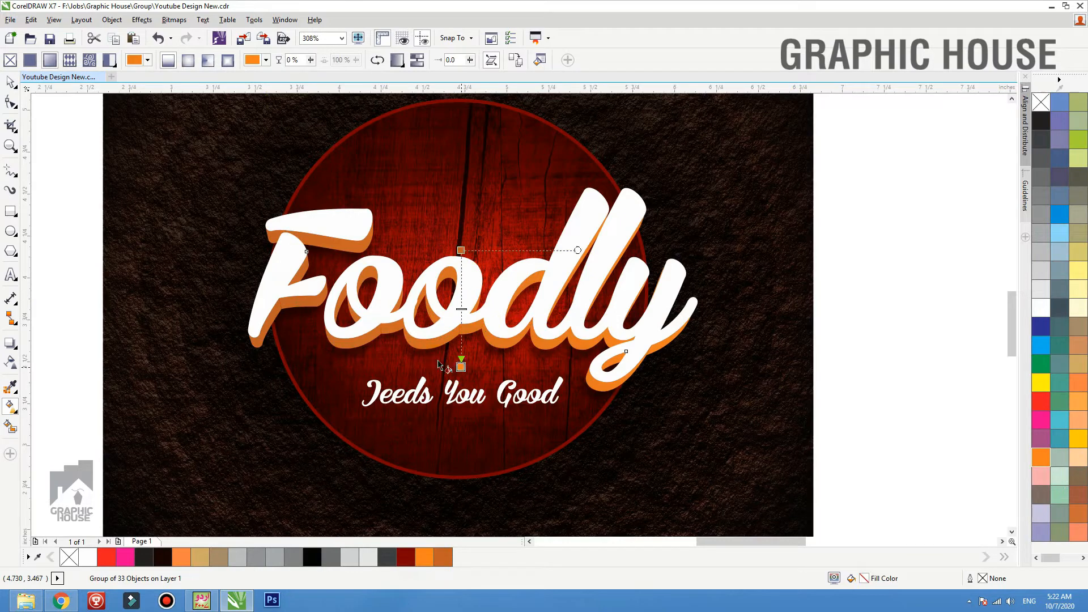
{"action": "left_click", "coordinate": [438, 360]}
{"action": "key", "text": "space"}
Add a one-step inward contour with an offset of about 0.011 inches to the white Foodly letter faces
{"action": "left_click", "coordinate": [456, 317]}
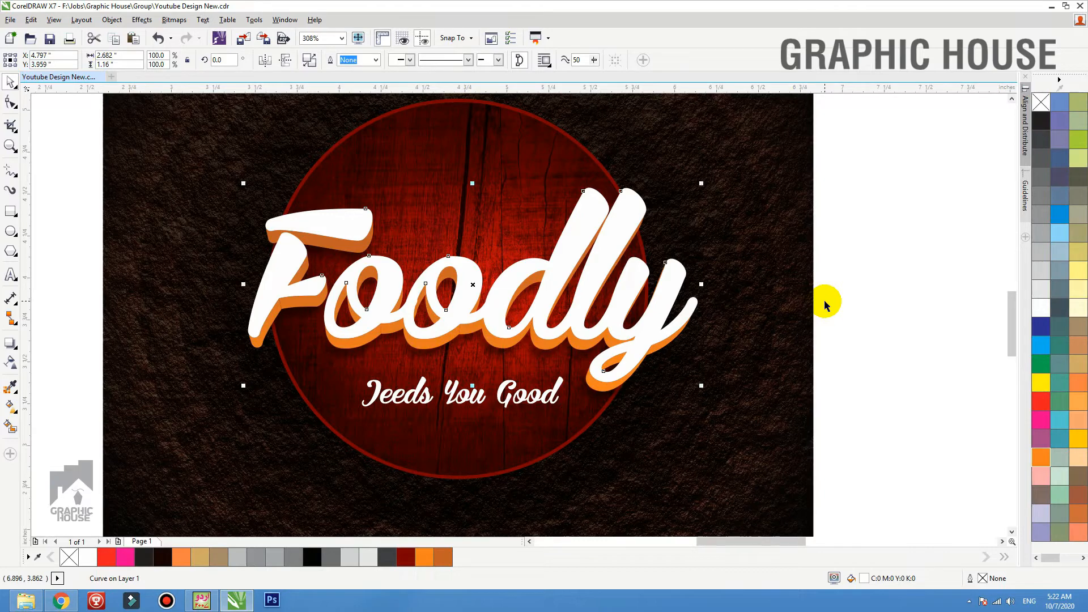
{"action": "left_click", "coordinate": [14, 345]}
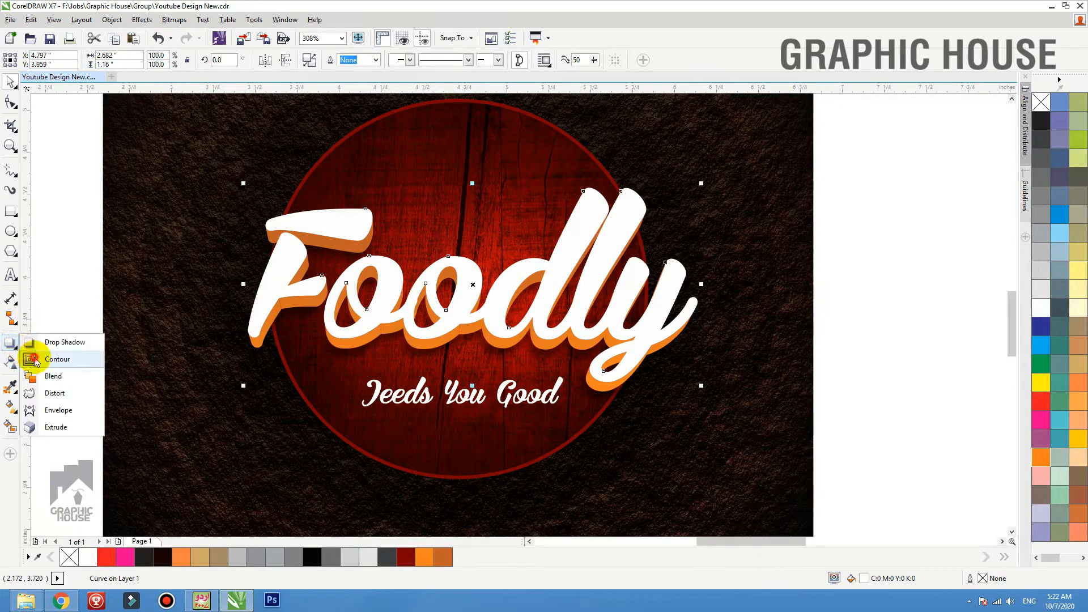
{"action": "left_click", "coordinate": [35, 360]}
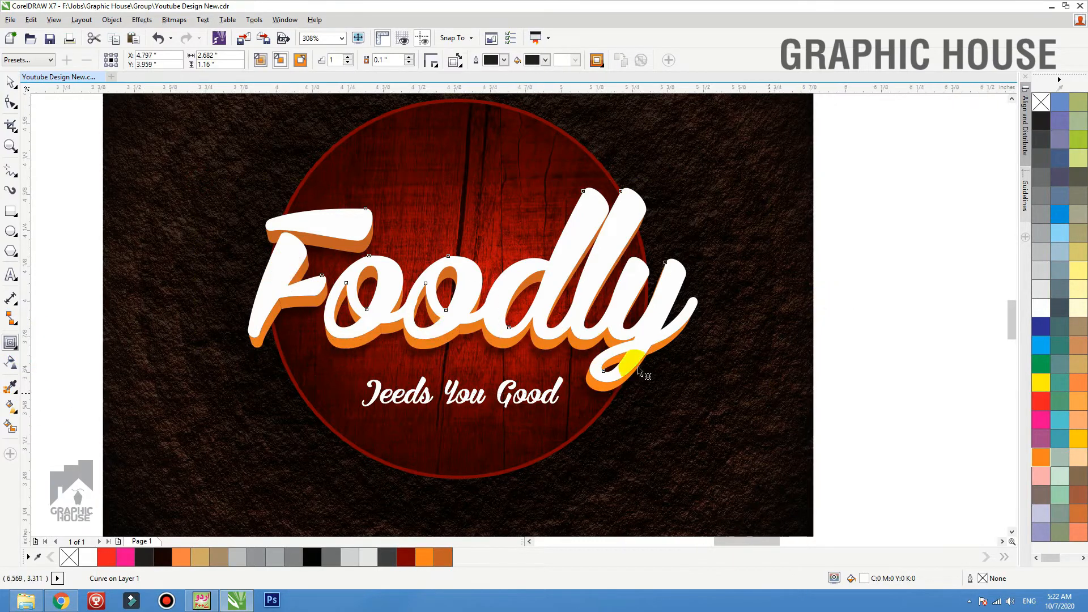
{"action": "scroll", "coordinate": [537, 335], "scroll_direction": "up", "scroll_amount": 2}
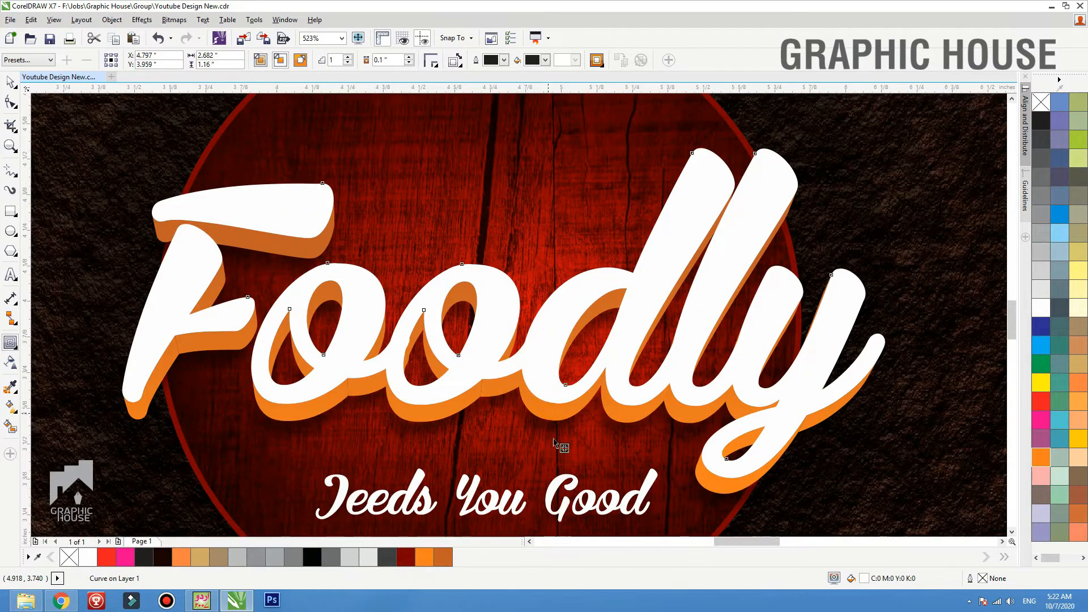
{"action": "scroll", "coordinate": [549, 357], "scroll_direction": "down", "scroll_amount": 2}
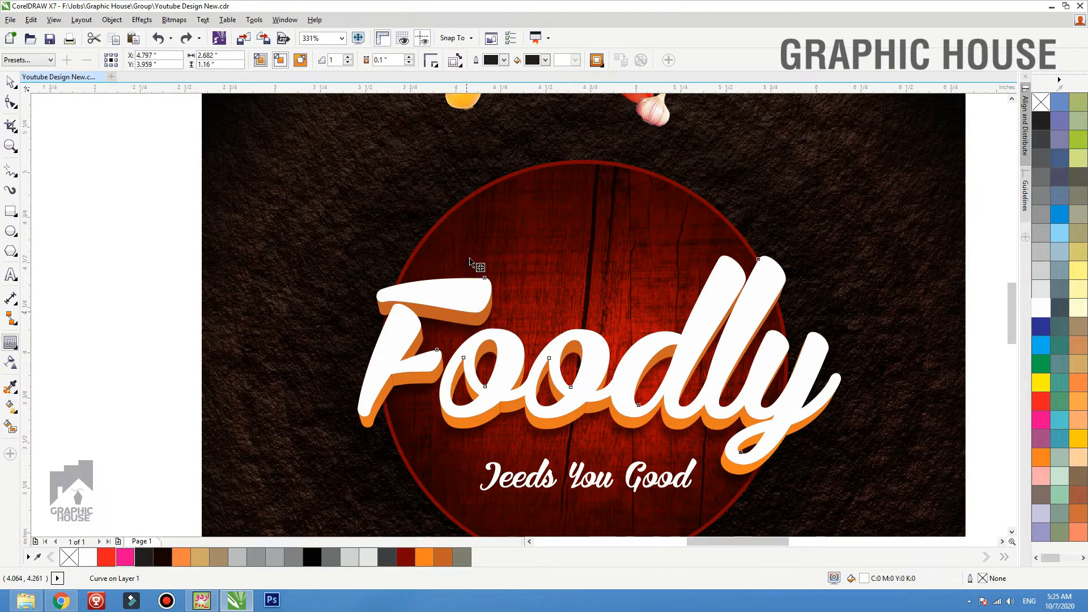
{"action": "left_click_drag", "start_coordinate": [376, 368], "coordinate": [474, 338]}
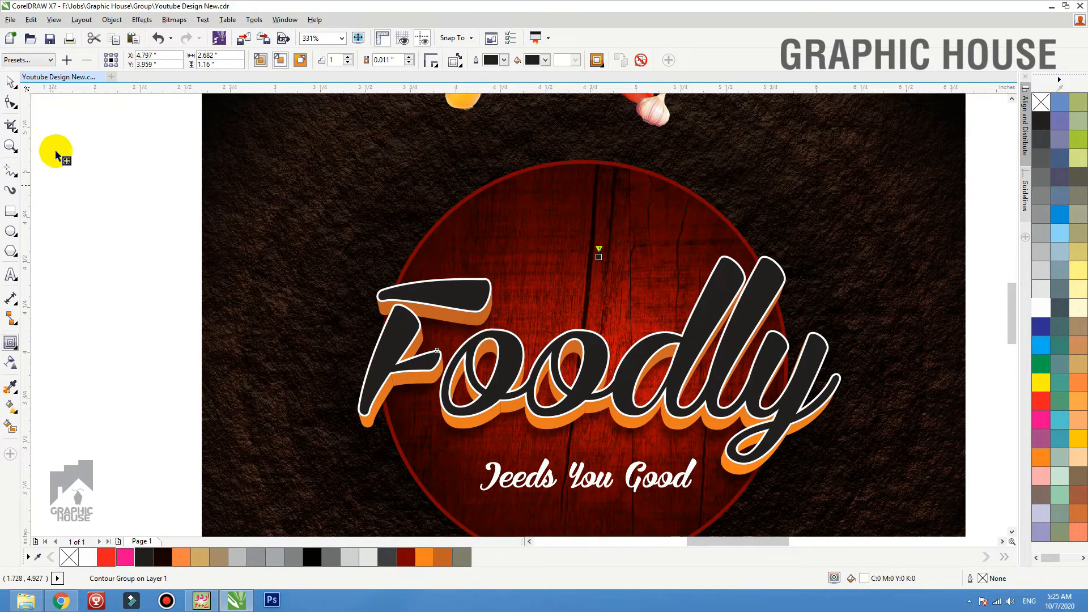
Break the contour group apart and move the inner black lettering up, clear of the white letter faces
{"action": "left_click", "coordinate": [10, 82]}
{"action": "left_click", "coordinate": [75, 279]}
{"action": "left_click_drag", "start_coordinate": [430, 292], "coordinate": [430, 247]}
{"action": "key", "text": "ctrl+z"}
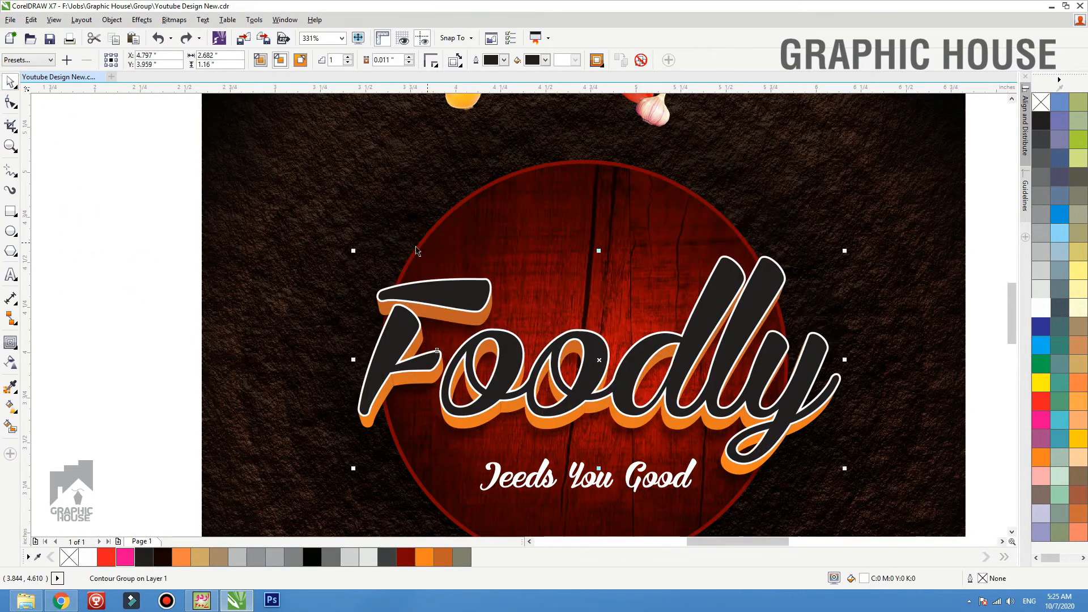
{"action": "left_click", "coordinate": [163, 259]}
{"action": "left_click_drag", "start_coordinate": [484, 315], "coordinate": [474, 187]}
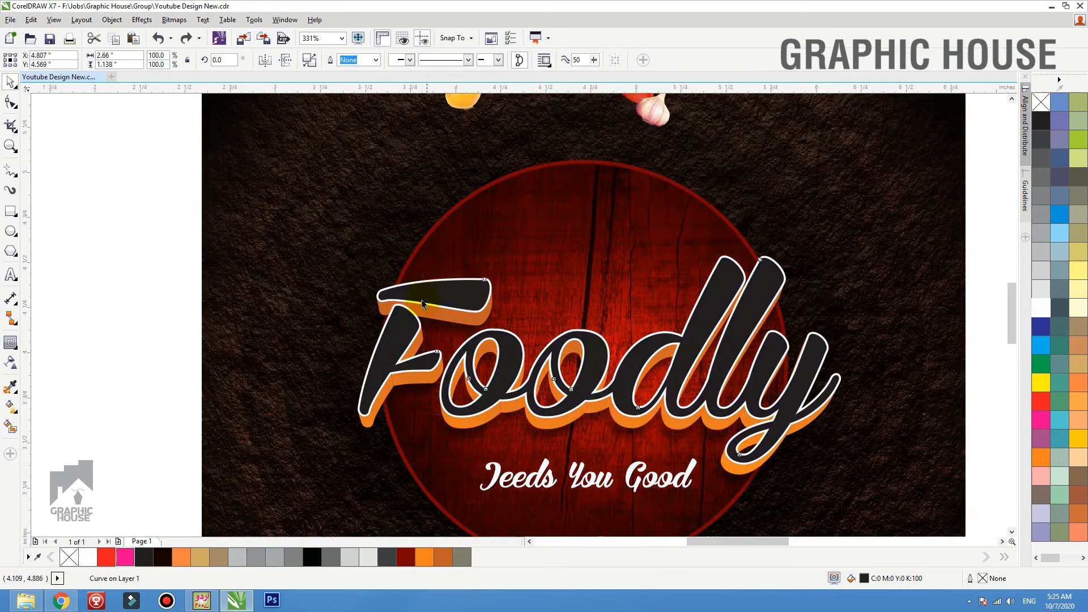
Fill the outer letter faces with a vertical fountain fill from dark orange C18 M73 Y100 K7 to orange C0 M60 Y100 K0
{"action": "left_click", "coordinate": [399, 335]}
{"action": "left_click", "coordinate": [1048, 456]}
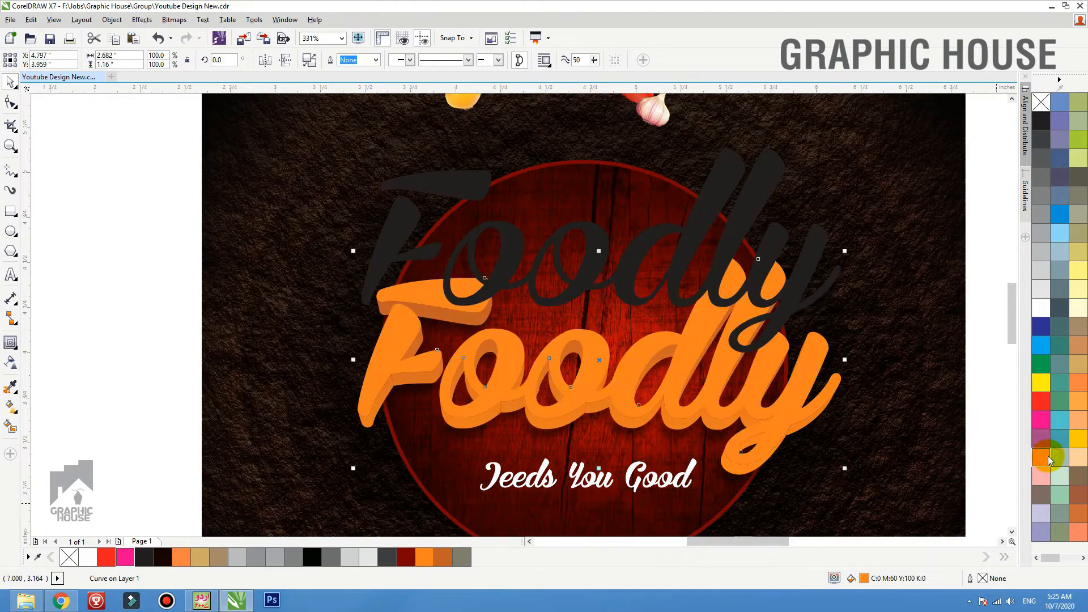
{"action": "left_click", "coordinate": [442, 561]}
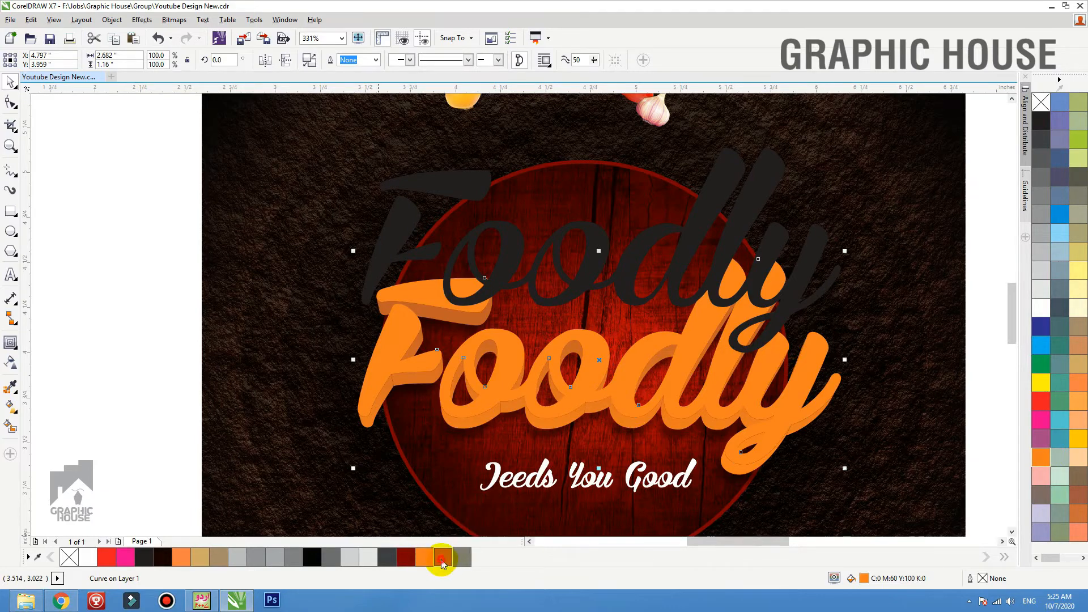
{"action": "key", "text": "g"}
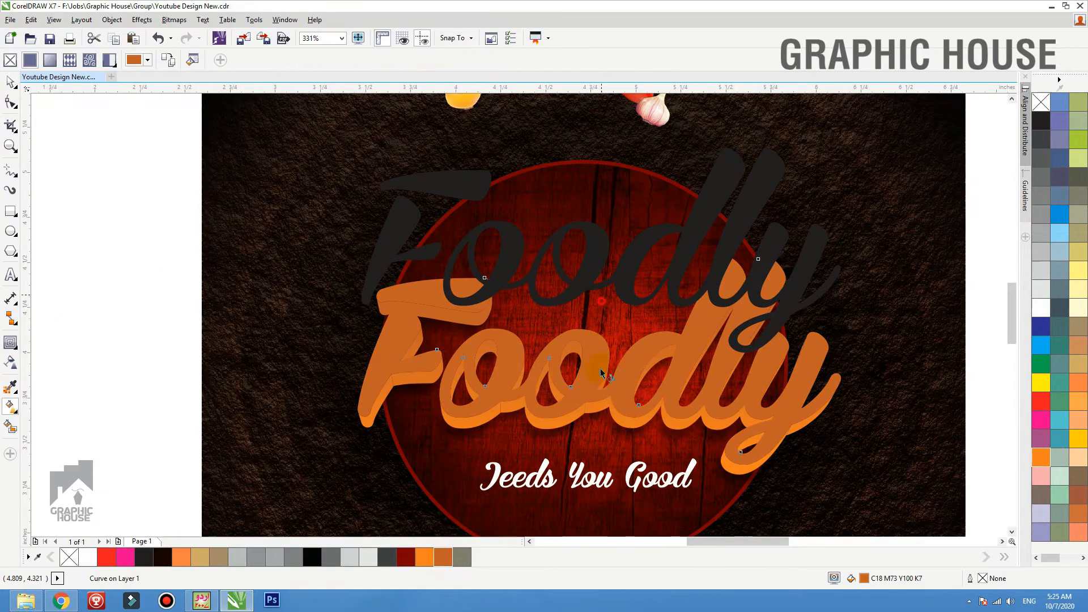
{"action": "left_click_drag", "start_coordinate": [597, 425], "coordinate": [596, 424]}
{"action": "left_click", "coordinate": [1039, 457]}
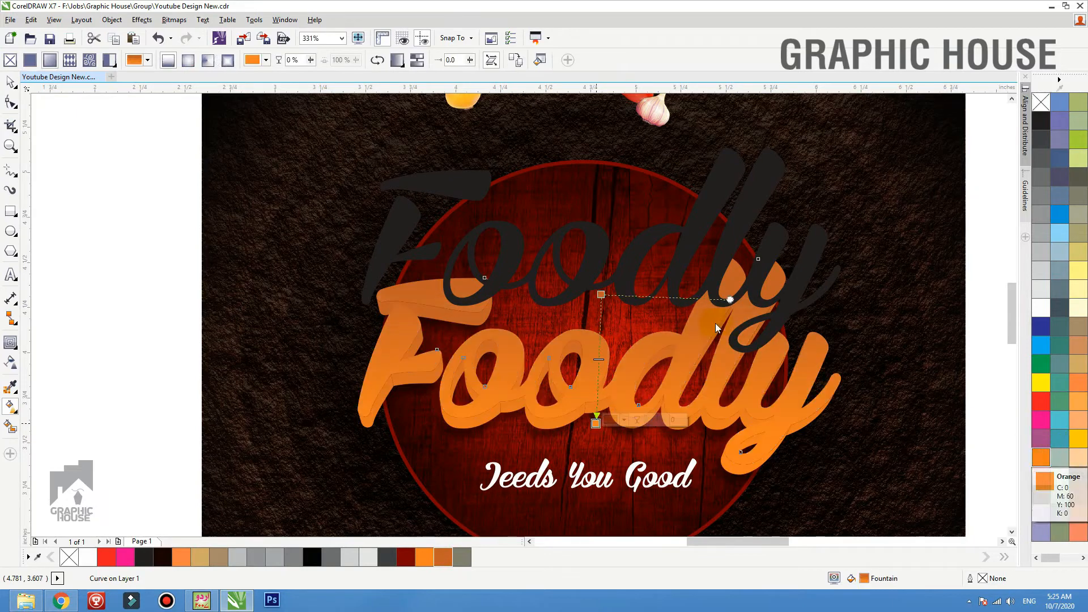
{"action": "key", "text": "space"}
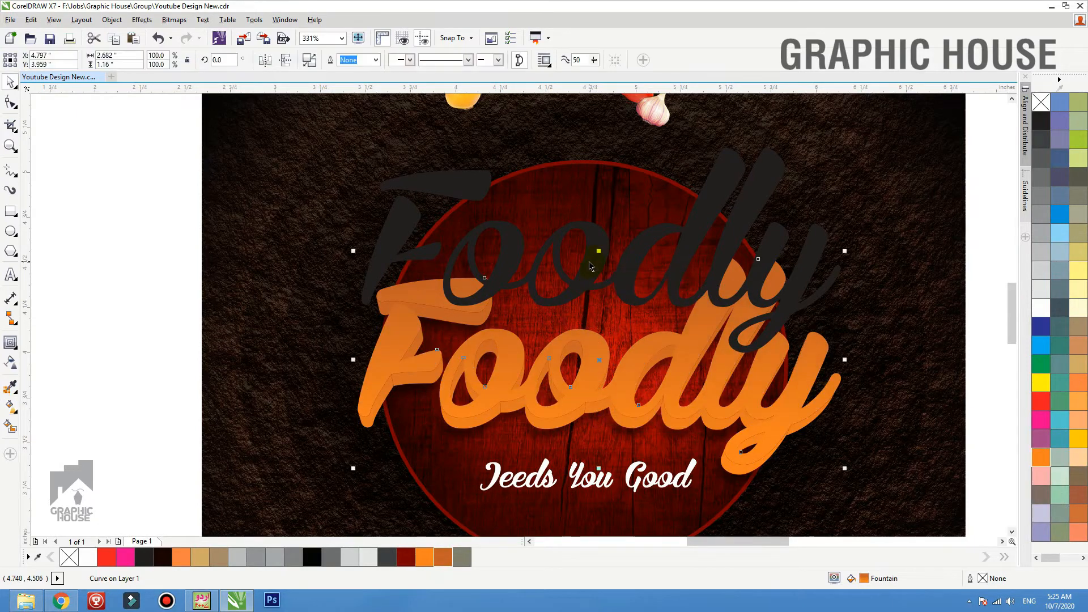
Align the inner black lettering with the centre of the orange letter faces, both horizontally and vertically
{"action": "left_click_drag", "start_coordinate": [595, 242], "coordinate": [600, 240]}
{"action": "left_click", "coordinate": [512, 353], "text": "shift"}
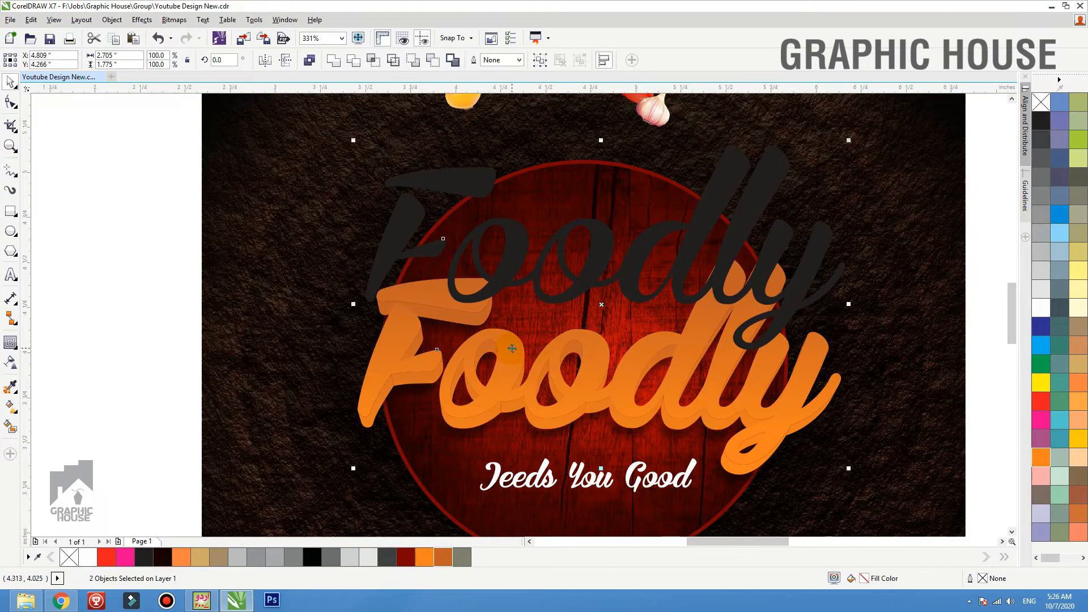
{"action": "key", "text": "c"}
{"action": "key", "text": "e"}
{"action": "left_click", "coordinate": [136, 330]}
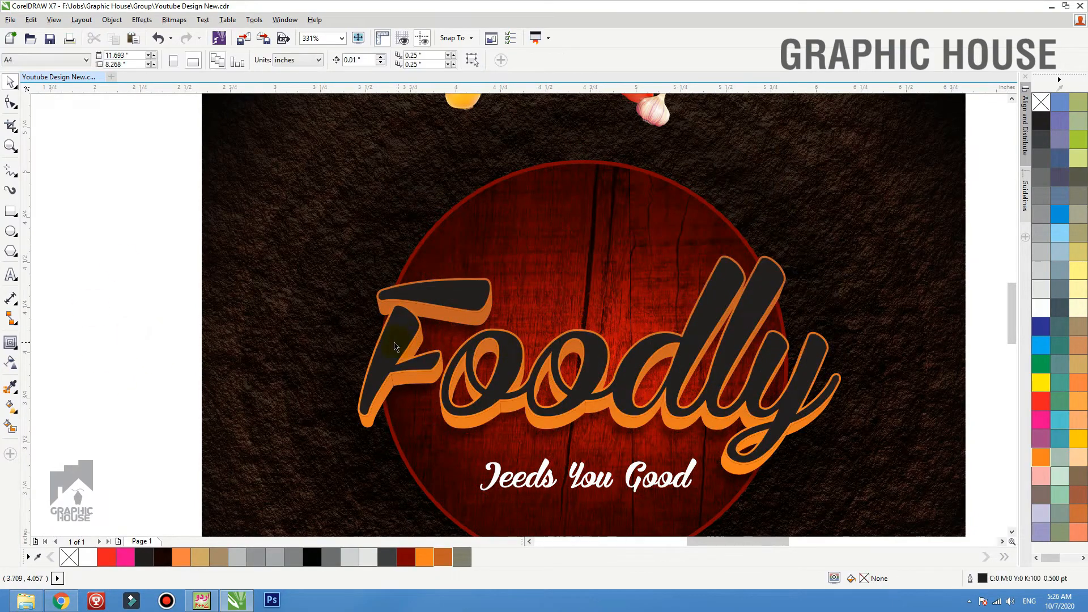
Fill the inner Foodly lettering with white
{"action": "left_click", "coordinate": [395, 344]}
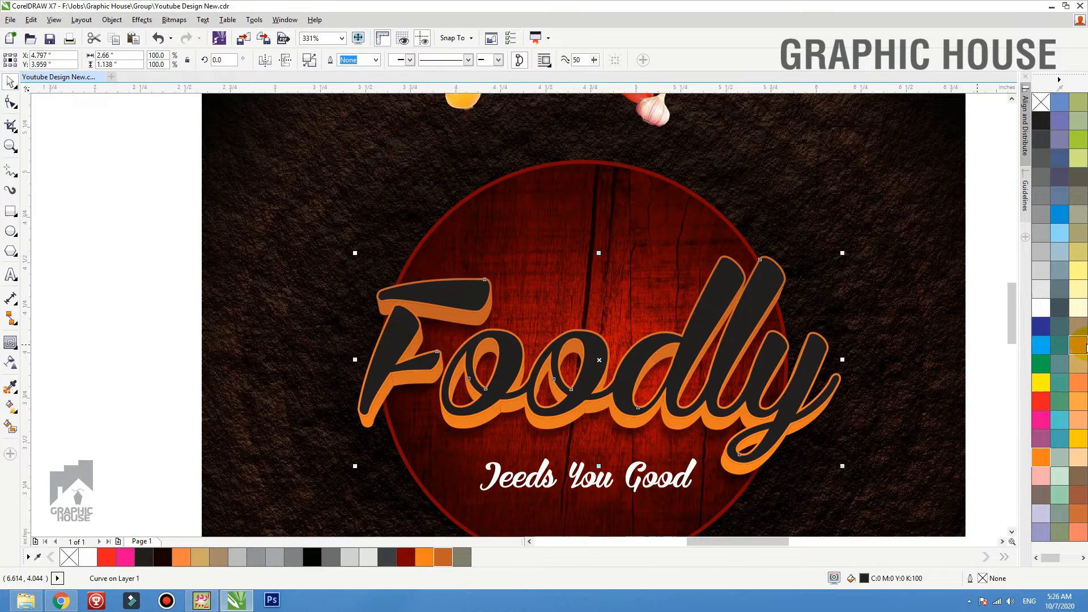
{"action": "left_click", "coordinate": [1042, 312]}
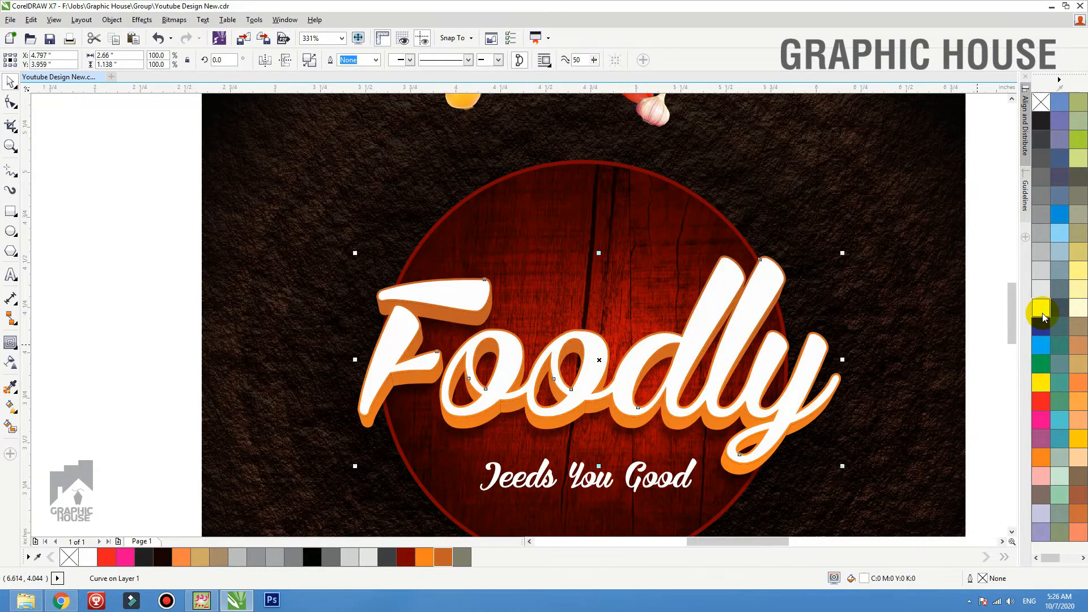
{"action": "left_click", "coordinate": [114, 292]}
Move the tagline slightly up, closer to the Foodly lettering
{"action": "scroll", "coordinate": [388, 288], "scroll_direction": "down", "scroll_amount": 2}
{"action": "key", "text": "F2"}
{"action": "left_click_drag", "start_coordinate": [237, 278], "coordinate": [696, 502]}
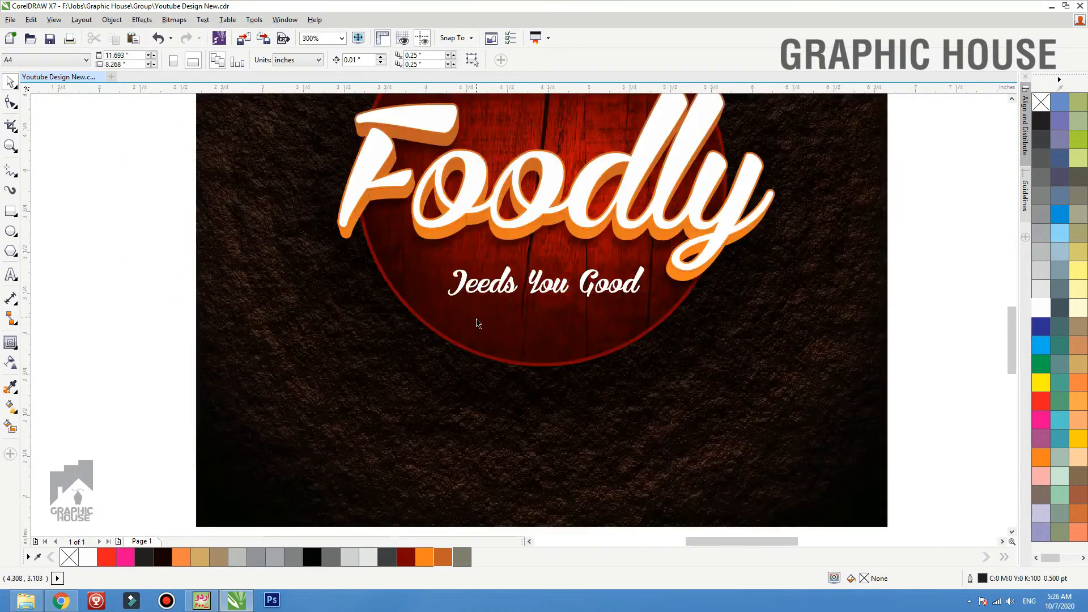
{"action": "left_click_drag", "start_coordinate": [539, 284], "coordinate": [533, 274]}
{"action": "left_click", "coordinate": [876, 294]}
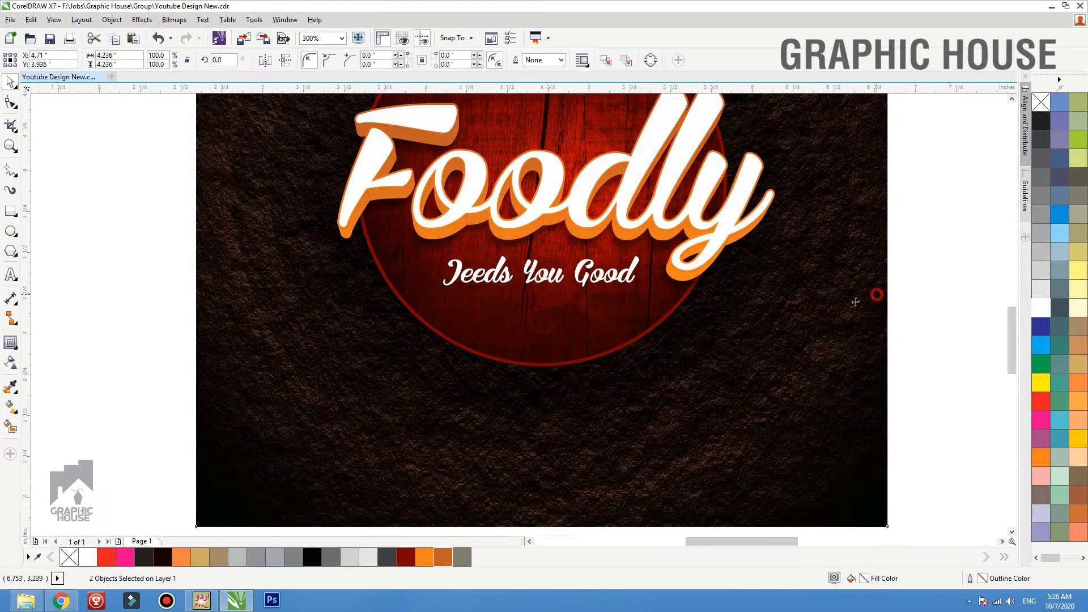
Move the chef hat onto the upper part of the red wood circle, just above the Foodly lettering
{"action": "key", "text": "shift+F2"}
{"action": "left_click", "coordinate": [873, 262]}
{"action": "key", "text": "F3"}
{"action": "key", "text": "F2"}
{"action": "left_click_drag", "start_coordinate": [734, 171], "coordinate": [399, 435]}
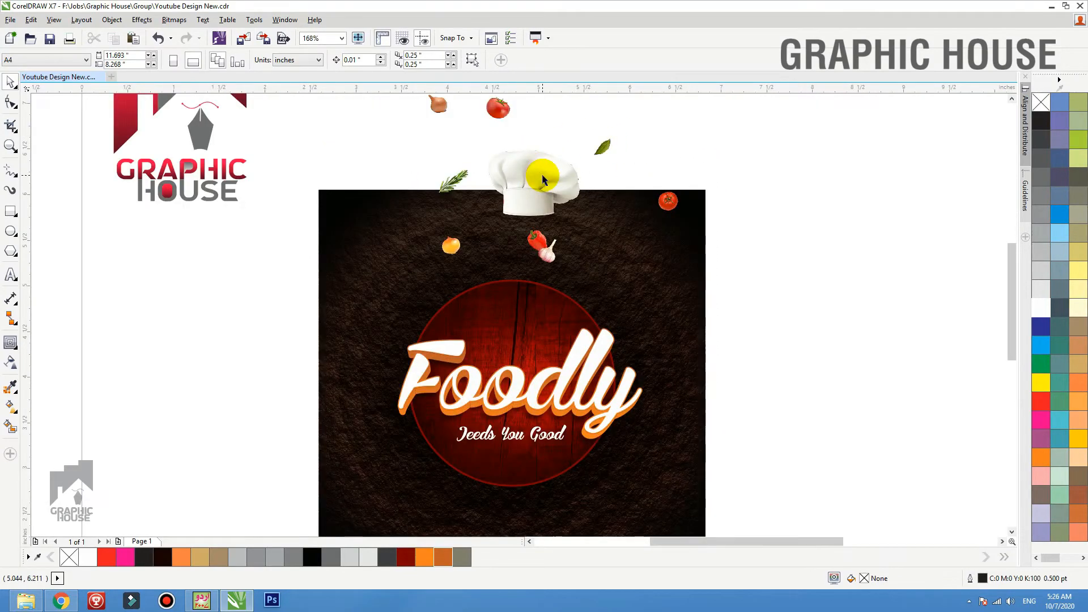
{"action": "left_click_drag", "start_coordinate": [538, 173], "coordinate": [524, 297]}
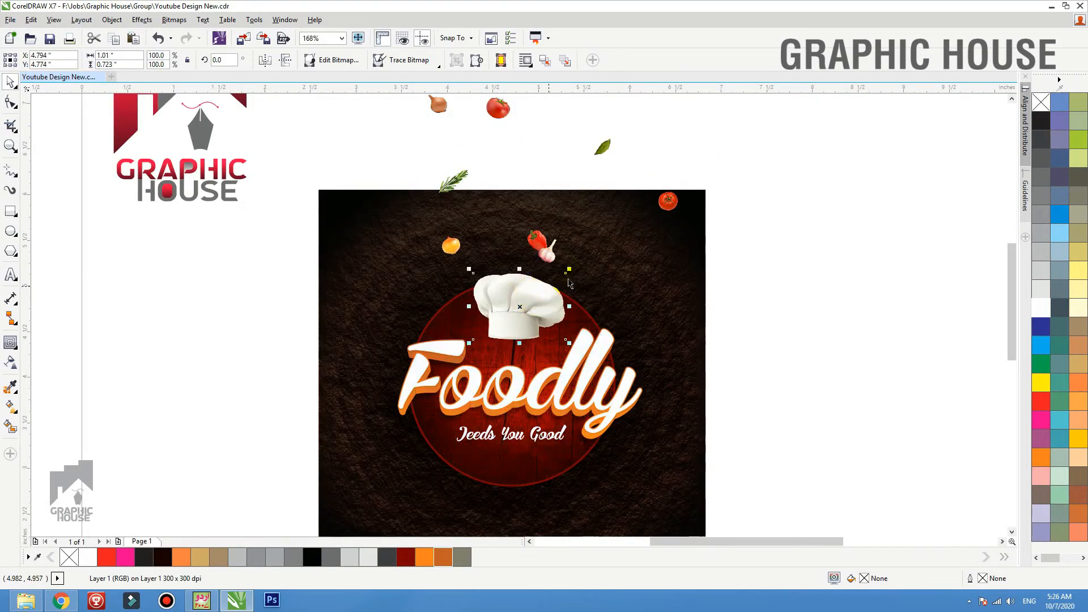
Place the garlic and yellow onion on the circle's lower edge, the round tomato at its lower right and the red pepper at its lower left
{"action": "left_click_drag", "start_coordinate": [550, 258], "coordinate": [532, 479]}
{"action": "left_click_drag", "start_coordinate": [671, 214], "coordinate": [644, 485]}
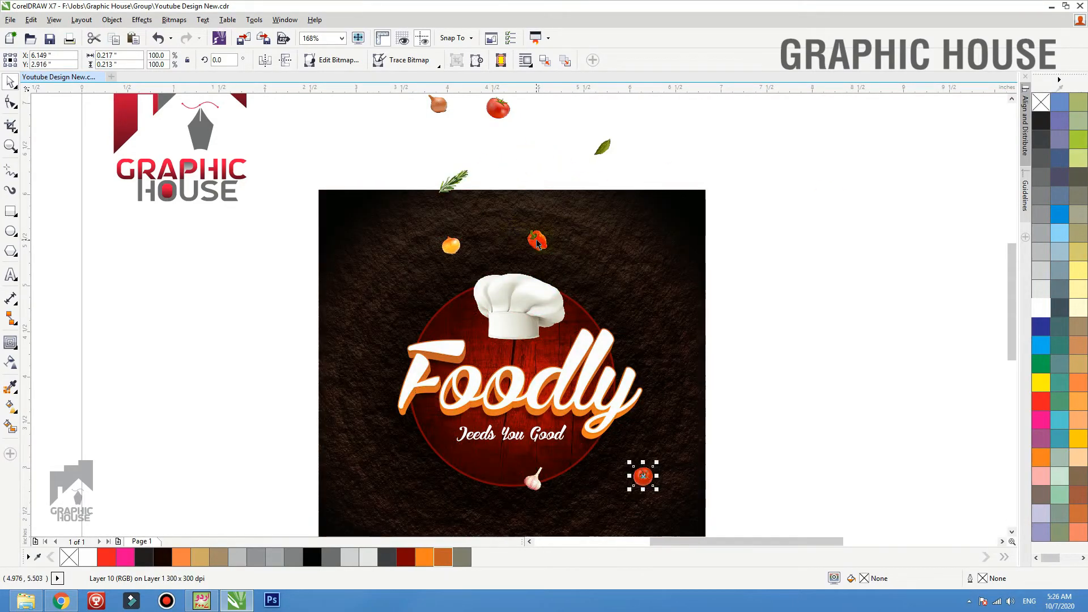
{"action": "left_click_drag", "start_coordinate": [537, 243], "coordinate": [388, 504]}
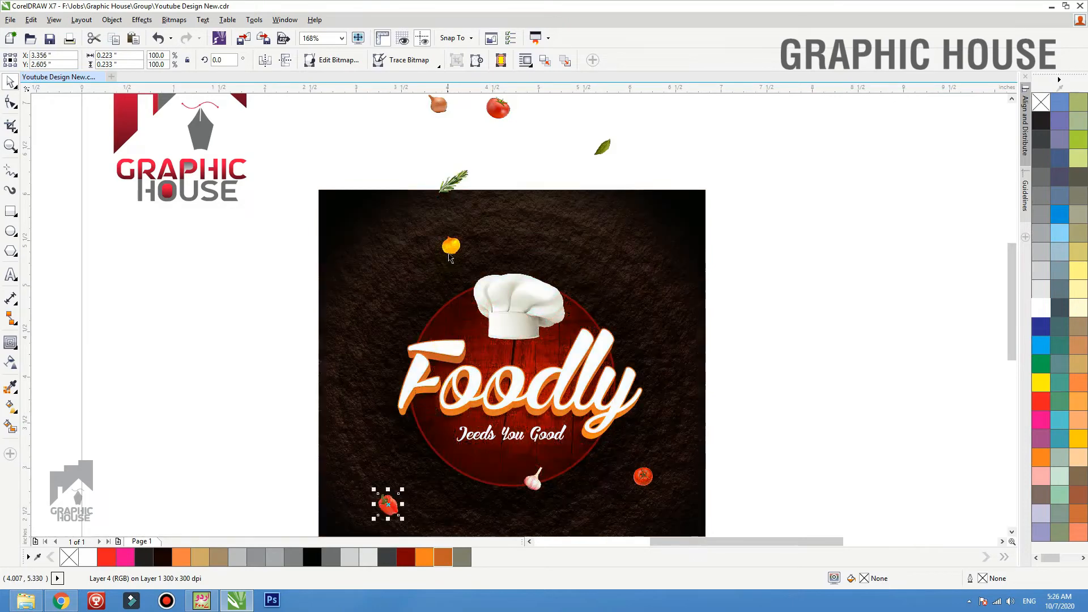
{"action": "left_click_drag", "start_coordinate": [449, 257], "coordinate": [452, 481]}
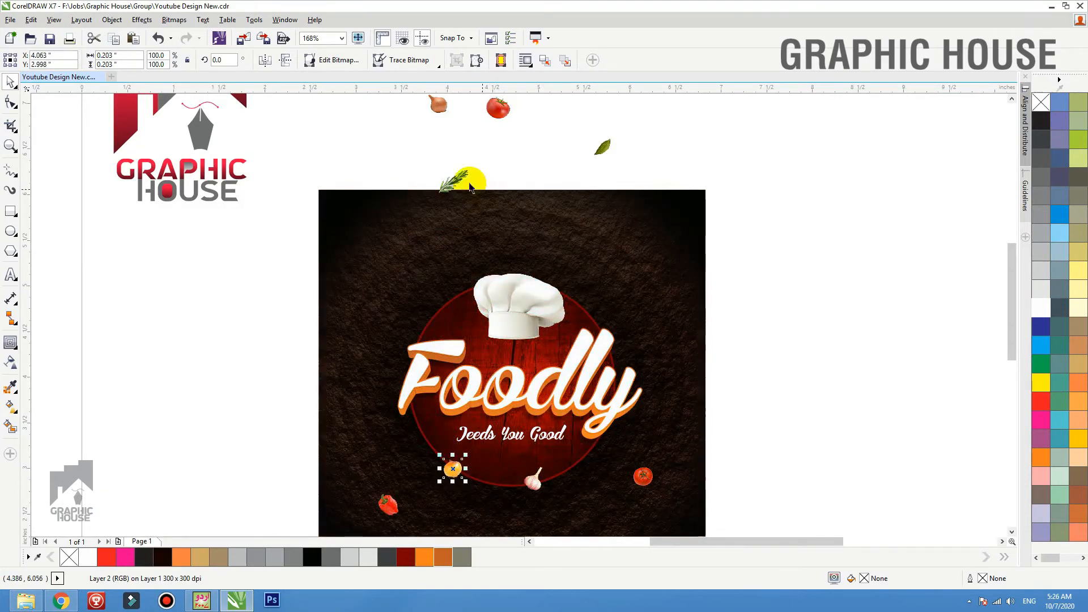
Place the rosemary sprig, green leaf, brown onion and remaining tomato around the upper half of the circle
{"action": "left_click_drag", "start_coordinate": [470, 186], "coordinate": [451, 313]}
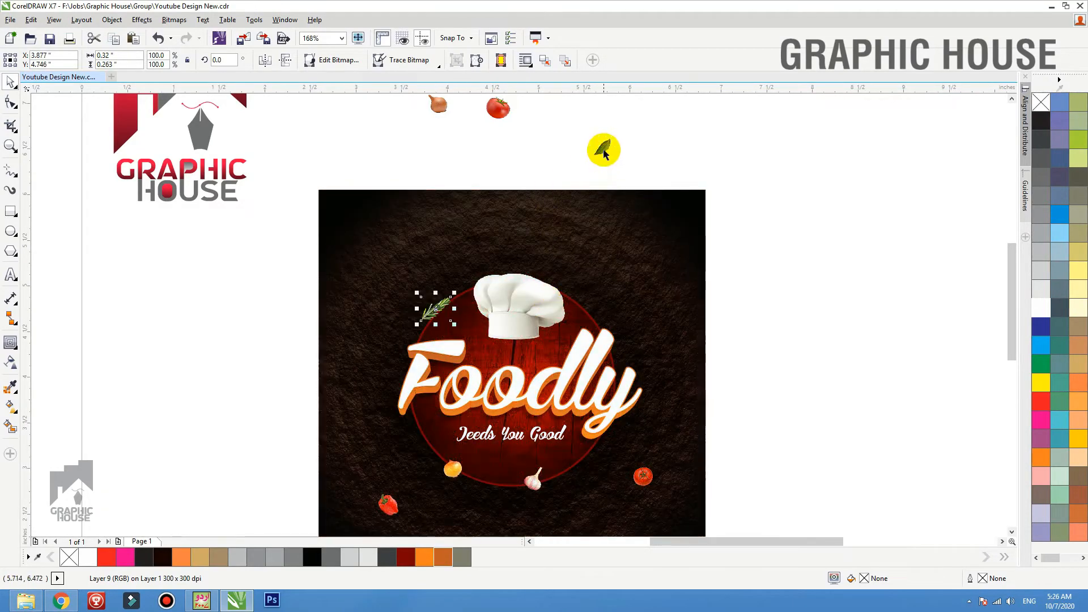
{"action": "left_click_drag", "start_coordinate": [603, 153], "coordinate": [609, 335]}
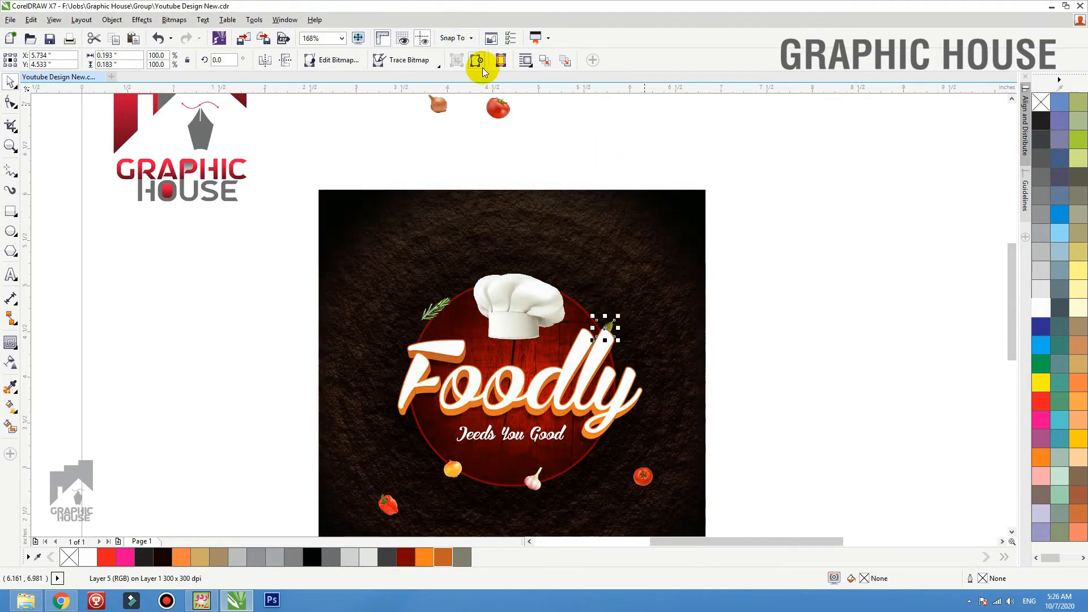
{"action": "left_click_drag", "start_coordinate": [435, 104], "coordinate": [374, 252]}
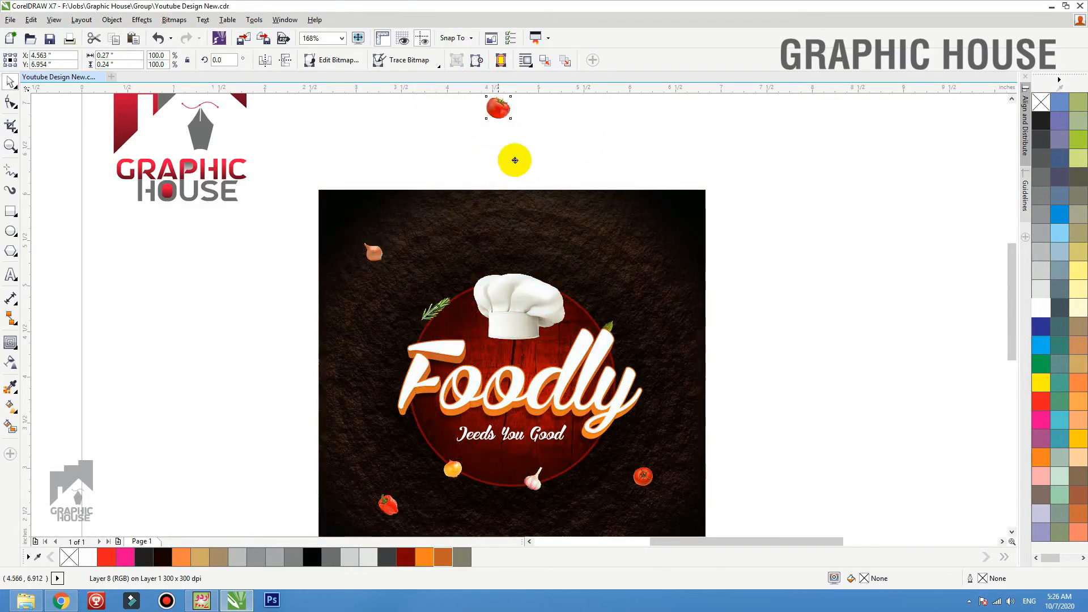
{"action": "left_click_drag", "start_coordinate": [498, 108], "coordinate": [586, 308]}
{"action": "left_click", "coordinate": [683, 289]}
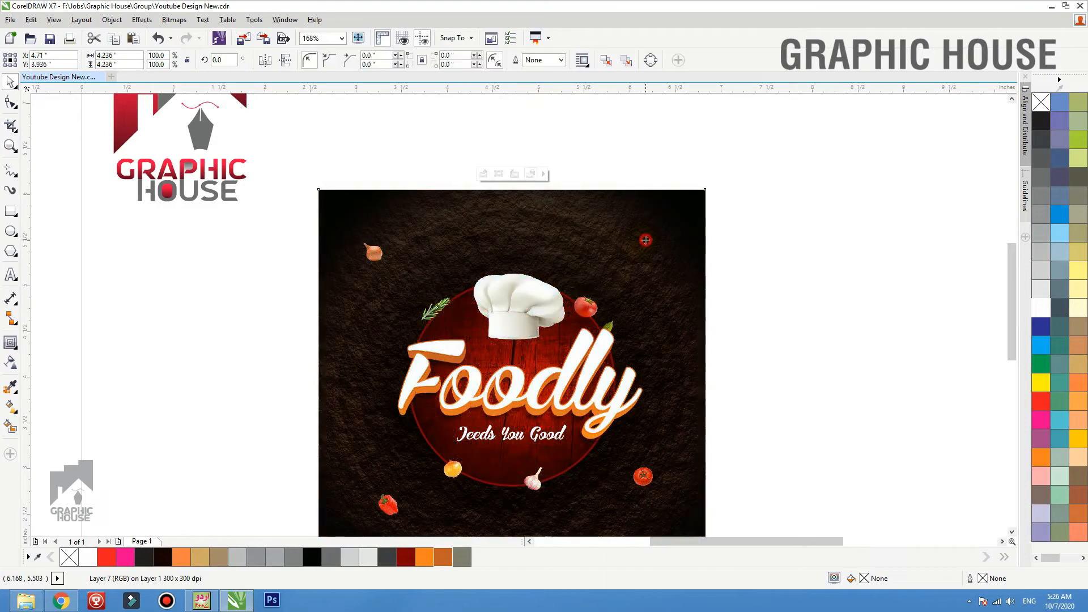
Move the chef hat up so it rises above the circle, and enlarge it slightly
{"action": "key", "text": "shift+F2"}
{"action": "left_click", "coordinate": [804, 297]}
{"action": "key", "text": "F2"}
{"action": "left_click_drag", "start_coordinate": [816, 156], "coordinate": [320, 507]}
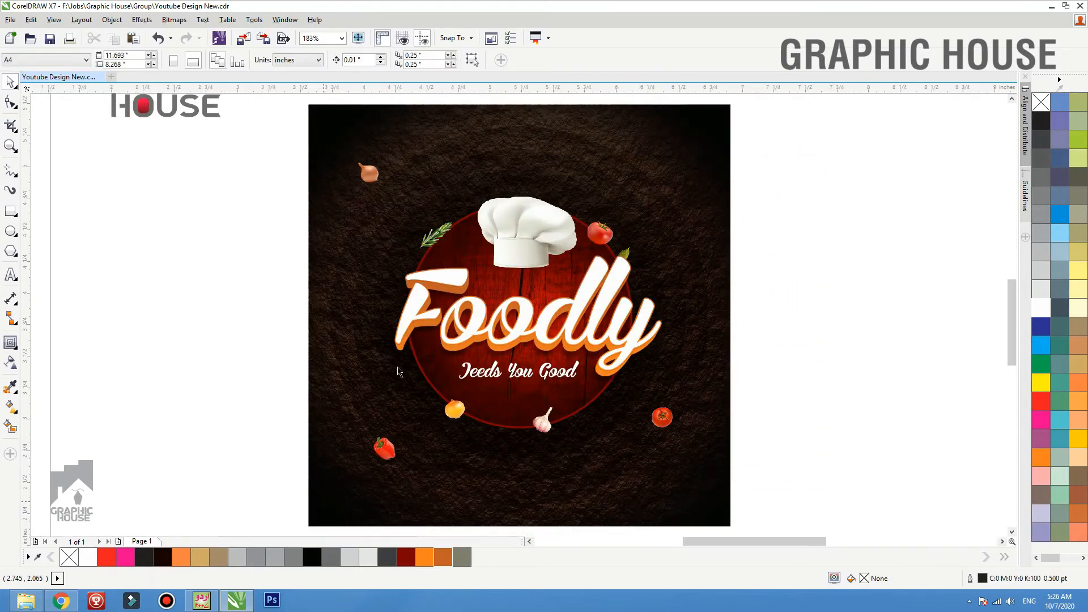
{"action": "left_click_drag", "start_coordinate": [493, 200], "coordinate": [493, 177]}
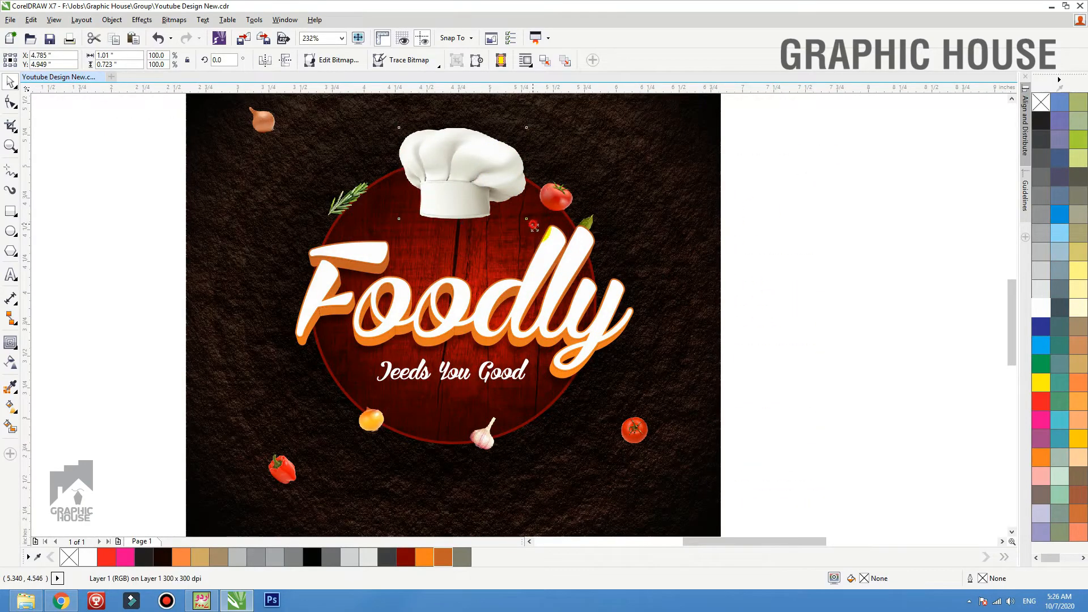
{"action": "left_click_drag", "start_coordinate": [533, 224], "coordinate": [503, 197]}
Enlarge the rosemary sprig to about 153% and add a horizontally mirrored copy at about 132% on the circle's lower edge
{"action": "left_click", "coordinate": [569, 200]}
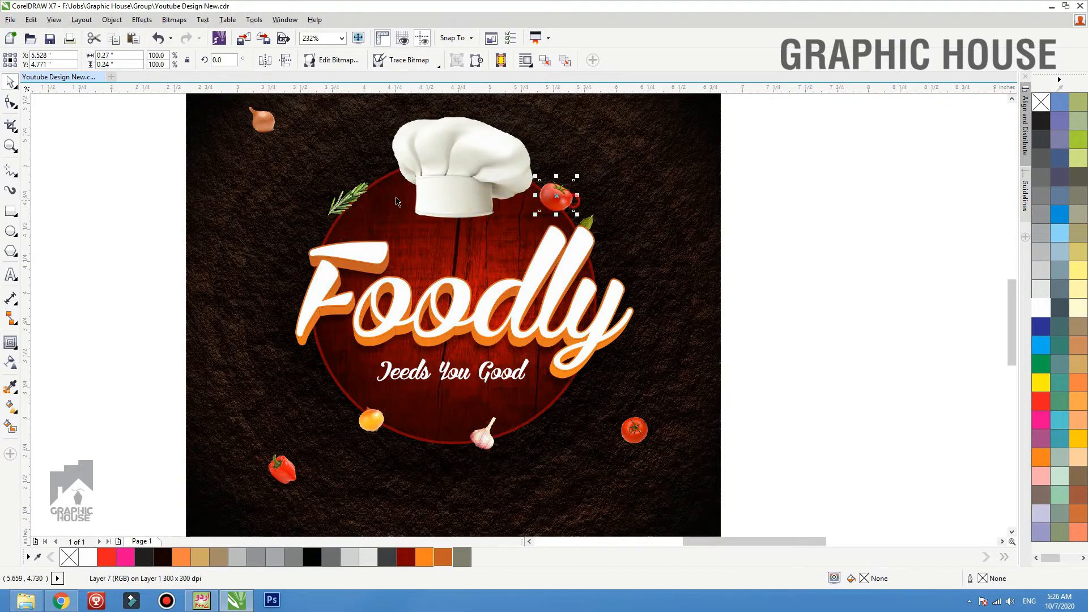
{"action": "mouse_move", "coordinate": [340, 204]}
{"action": "left_mouse_down"}
{"action": "mouse_move", "coordinate": [323, 232]}
{"action": "mouse_move", "coordinate": [378, 188]}
{"action": "mouse_move", "coordinate": [351, 208]}
{"action": "mouse_move", "coordinate": [410, 442]}
{"action": "mouse_move", "coordinate": [355, 199]}
{"action": "left_mouse_up"}
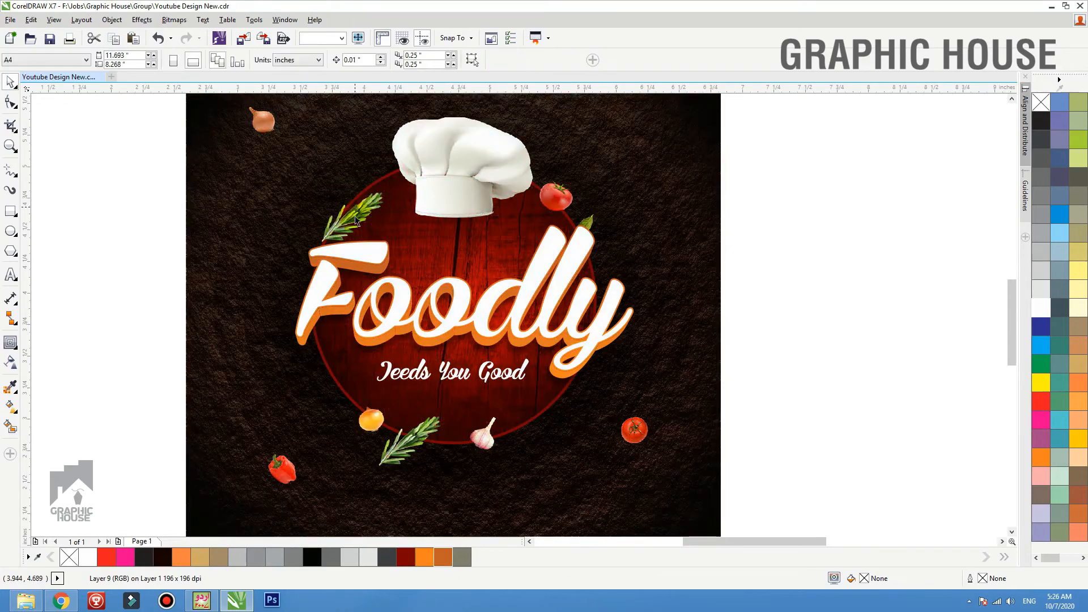
{"action": "left_click", "coordinate": [406, 455]}
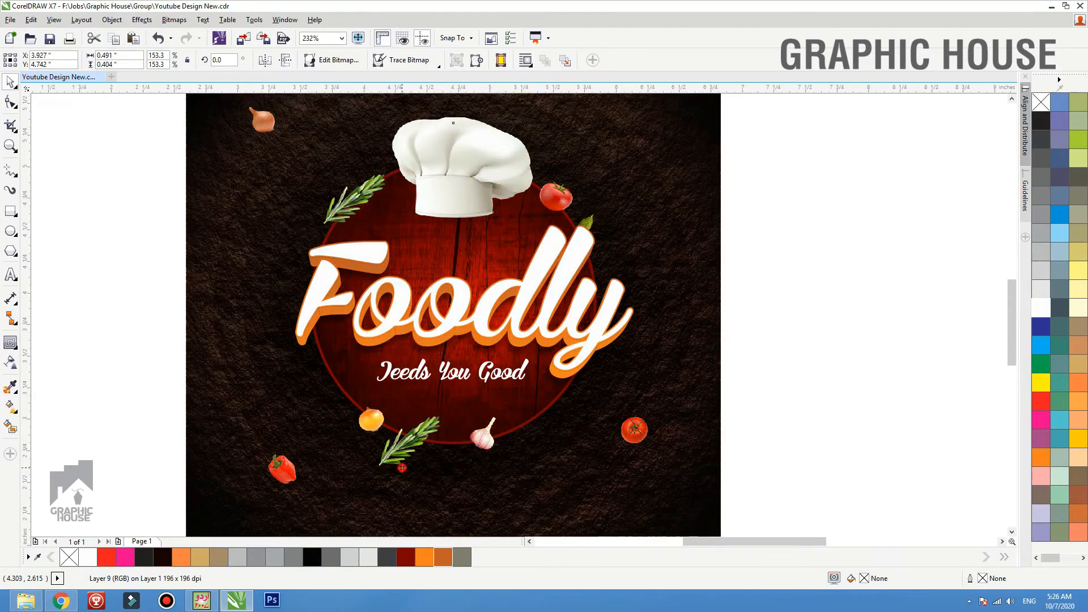
{"action": "left_click", "coordinate": [265, 59]}
{"action": "left_click_drag", "start_coordinate": [411, 448], "coordinate": [446, 416]}
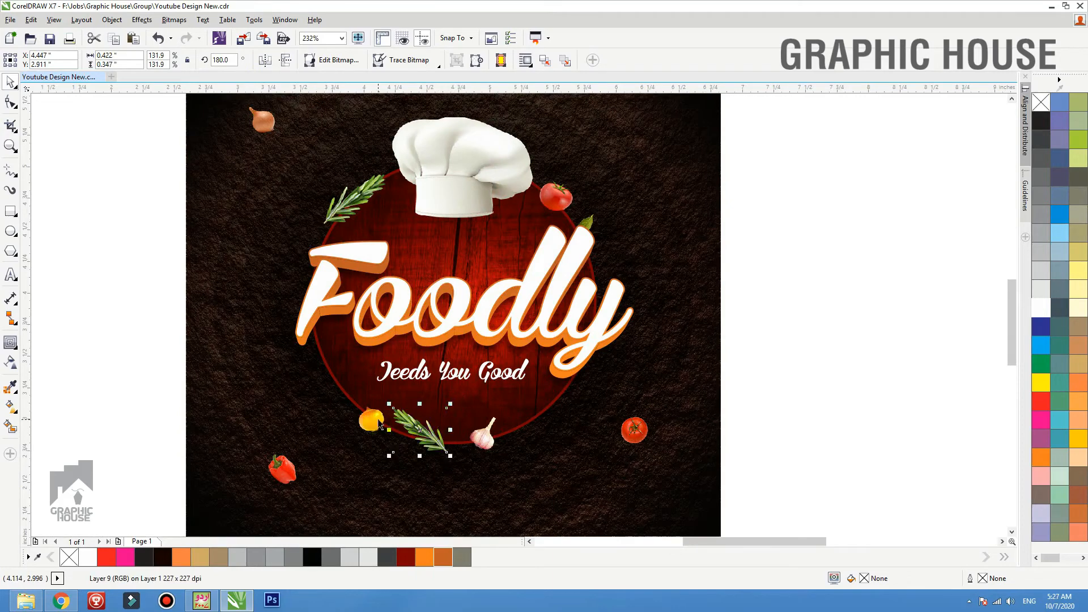
Enlarge the yellow onion and shift it to the circle's lower-left edge, and nudge the tagline, garlic and brown onion slightly down
{"action": "left_click_drag", "start_coordinate": [361, 415], "coordinate": [359, 396]}
{"action": "left_click_drag", "start_coordinate": [363, 386], "coordinate": [366, 383]}
{"action": "left_click_drag", "start_coordinate": [454, 375], "coordinate": [453, 381]}
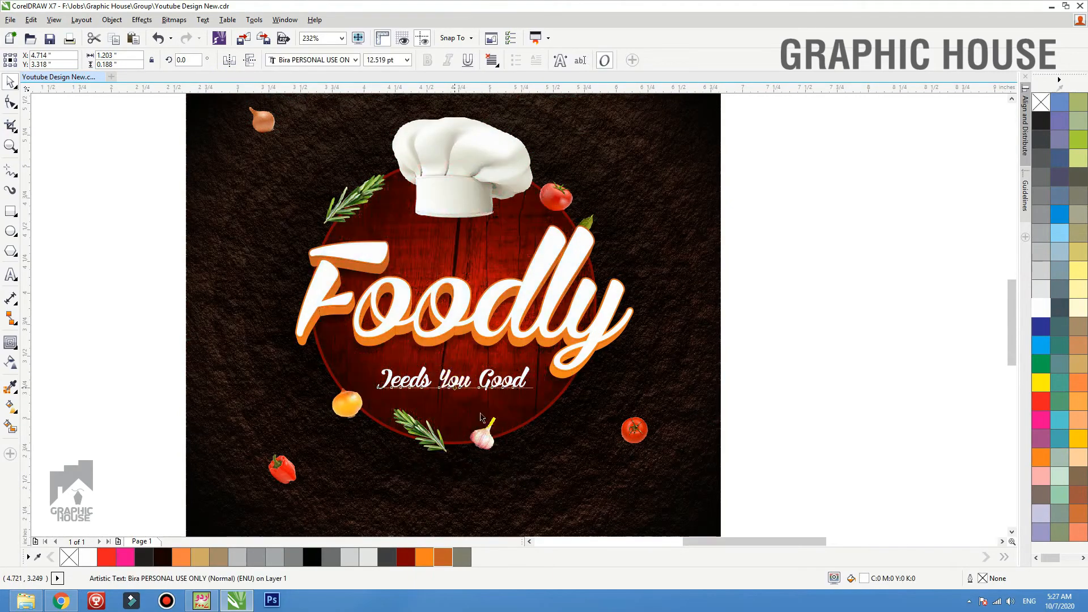
{"action": "left_click_drag", "start_coordinate": [490, 440], "coordinate": [497, 445]}
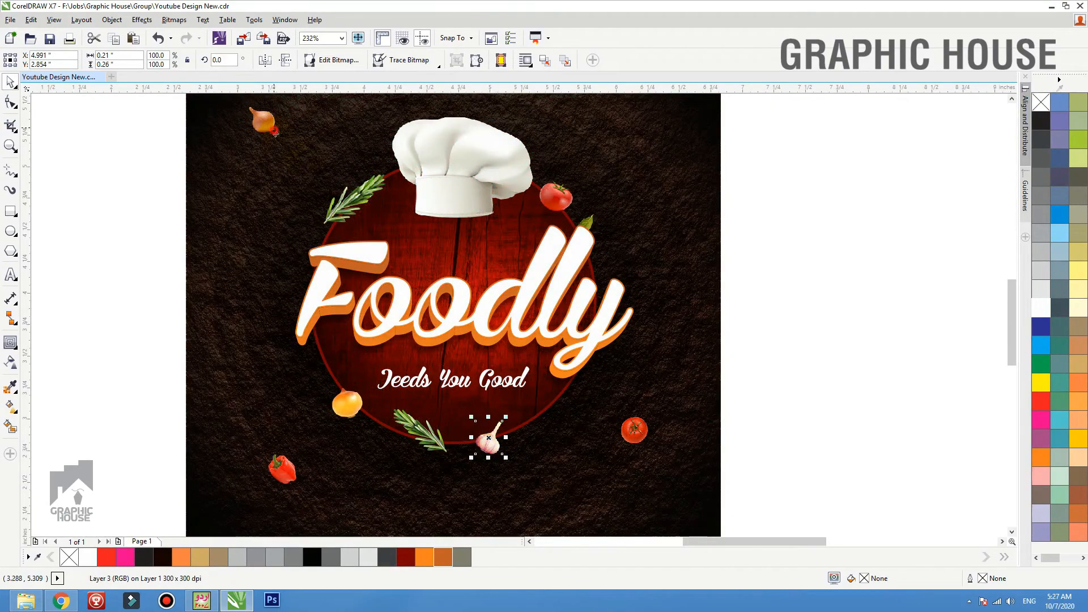
{"action": "left_click_drag", "start_coordinate": [274, 132], "coordinate": [276, 142]}
Place leaf copies beside the upper tomato, on the F and below the y, scaling the smaller ones to 69.7%
{"action": "left_click_drag", "start_coordinate": [598, 206], "coordinate": [609, 199]}
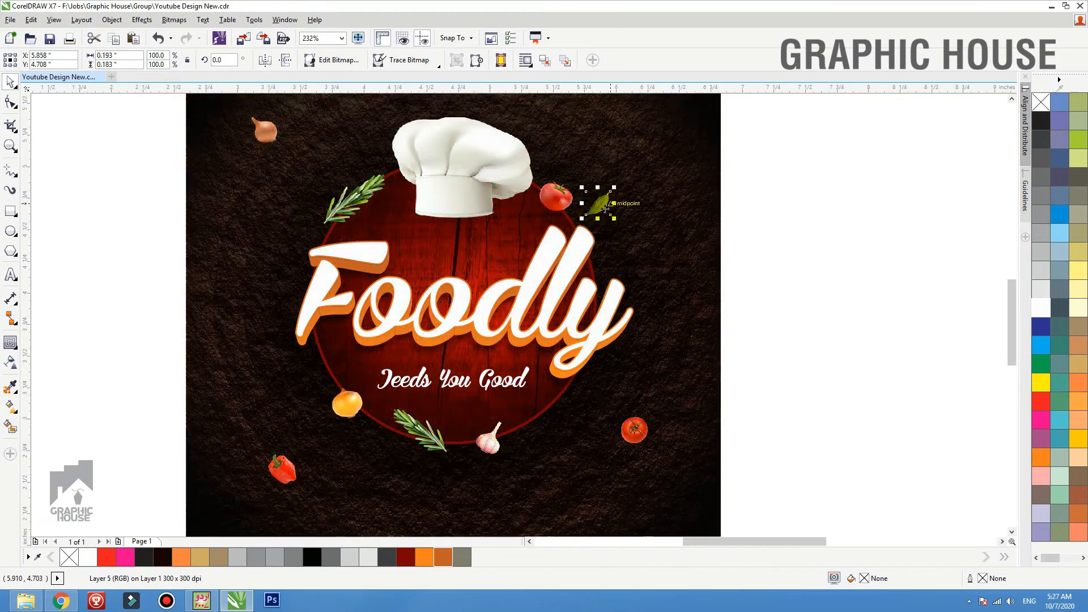
{"action": "key", "text": "ctrl+z"}
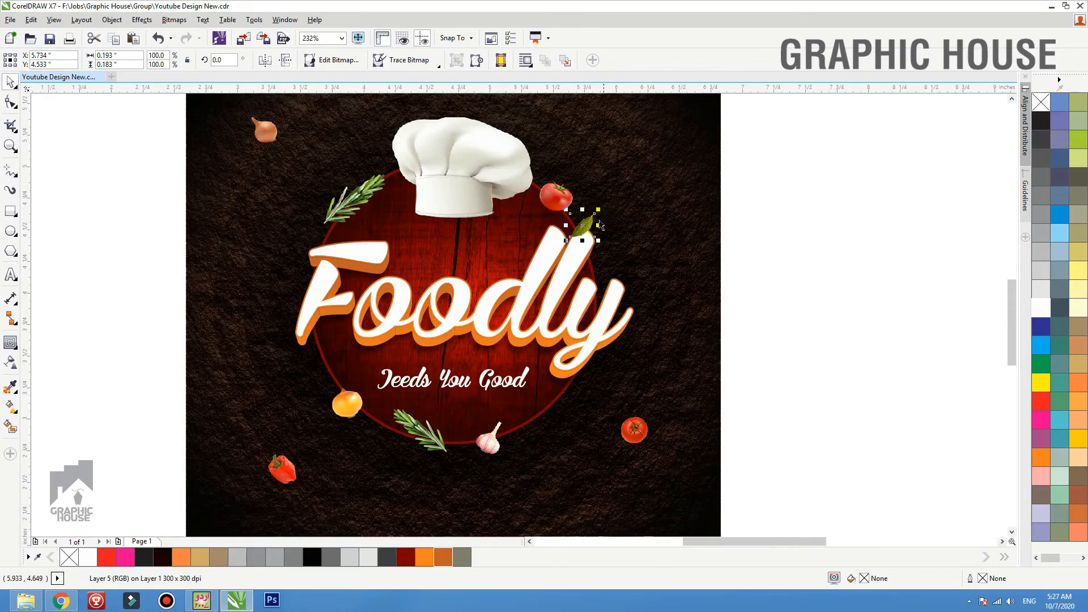
{"action": "left_click_drag", "start_coordinate": [588, 223], "coordinate": [386, 245]}
{"action": "right_click", "coordinate": [606, 196]}
{"action": "key", "text": "ctrl+z"}
{"action": "left_click", "coordinate": [726, 354]}
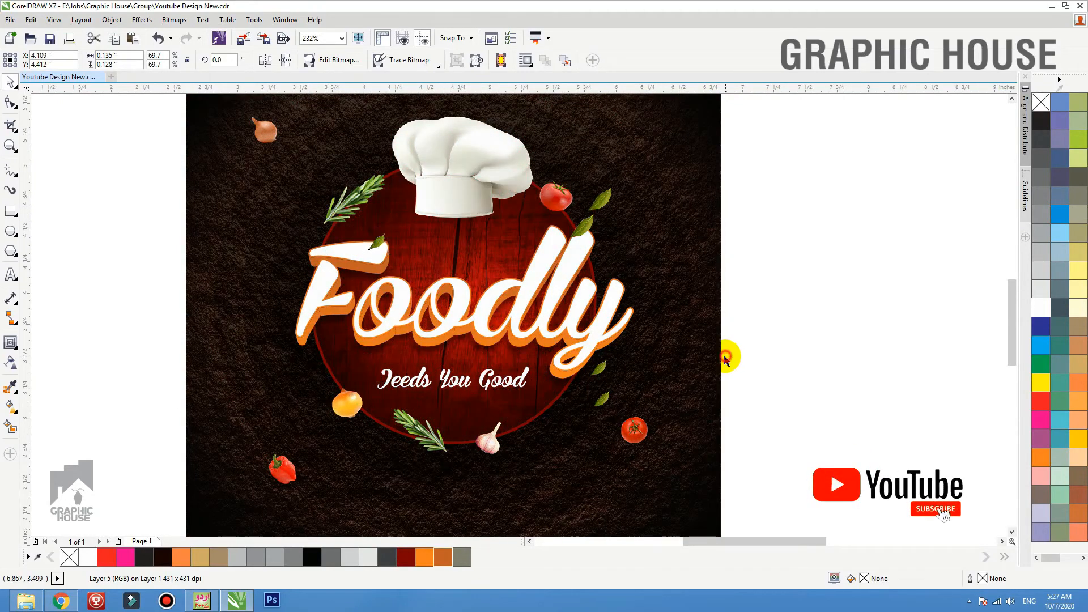
Place the red chili on the circle's lower-right edge, with copies at the upper right of the circle and beside the F
{"action": "scroll", "coordinate": [726, 354], "scroll_direction": "down", "scroll_amount": 2}
{"action": "mouse_move", "coordinate": [720, 176]}
{"action": "left_mouse_down"}
{"action": "mouse_move", "coordinate": [629, 129]}
{"action": "mouse_move", "coordinate": [719, 282]}
{"action": "mouse_move", "coordinate": [631, 390]}
{"action": "left_mouse_up"}
{"action": "key", "text": "F2"}
{"action": "left_click_drag", "start_coordinate": [733, 321], "coordinate": [467, 404]}
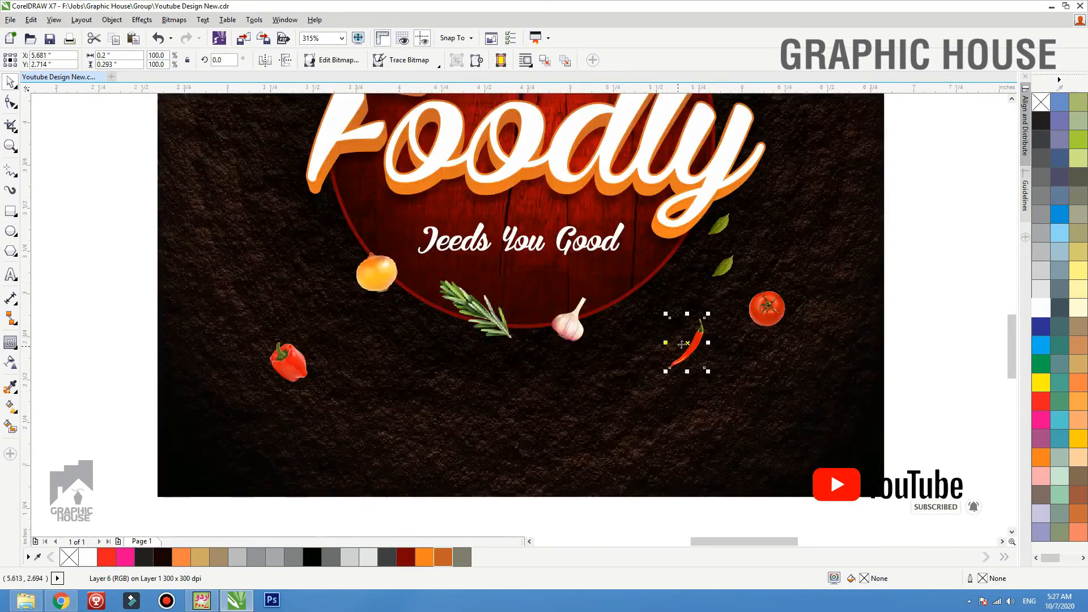
{"action": "left_click_drag", "start_coordinate": [689, 348], "coordinate": [711, 134]}
{"action": "scroll", "coordinate": [646, 320], "scroll_direction": "down", "scroll_amount": 3}
{"action": "right_click", "coordinate": [711, 195]}
{"action": "right_click", "coordinate": [711, 133]}
{"action": "left_click", "coordinate": [728, 132]}
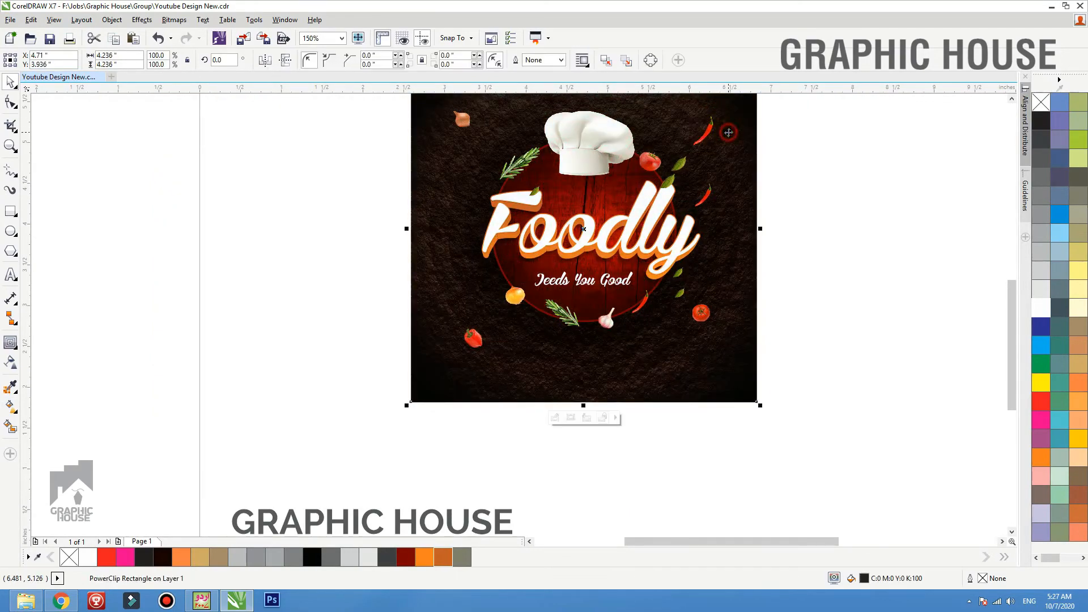
{"action": "left_click_drag", "start_coordinate": [713, 201], "coordinate": [472, 221]}
{"action": "left_click", "coordinate": [763, 214]}
{"action": "left_click", "coordinate": [744, 213]}
Move the lower of the two leaves below the y to the lower-left corner of the dark background
{"action": "key", "text": "shift+F2"}
{"action": "left_click", "coordinate": [840, 207]}
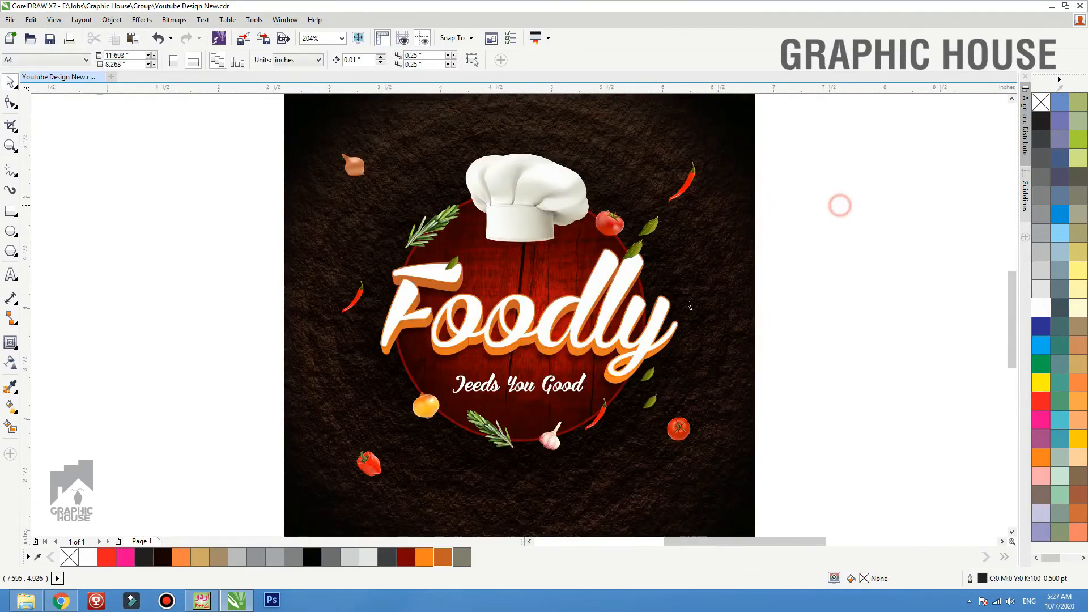
{"action": "key", "text": "F3"}
{"action": "key", "text": "F2"}
{"action": "left_click_drag", "start_coordinate": [682, 247], "coordinate": [383, 495]}
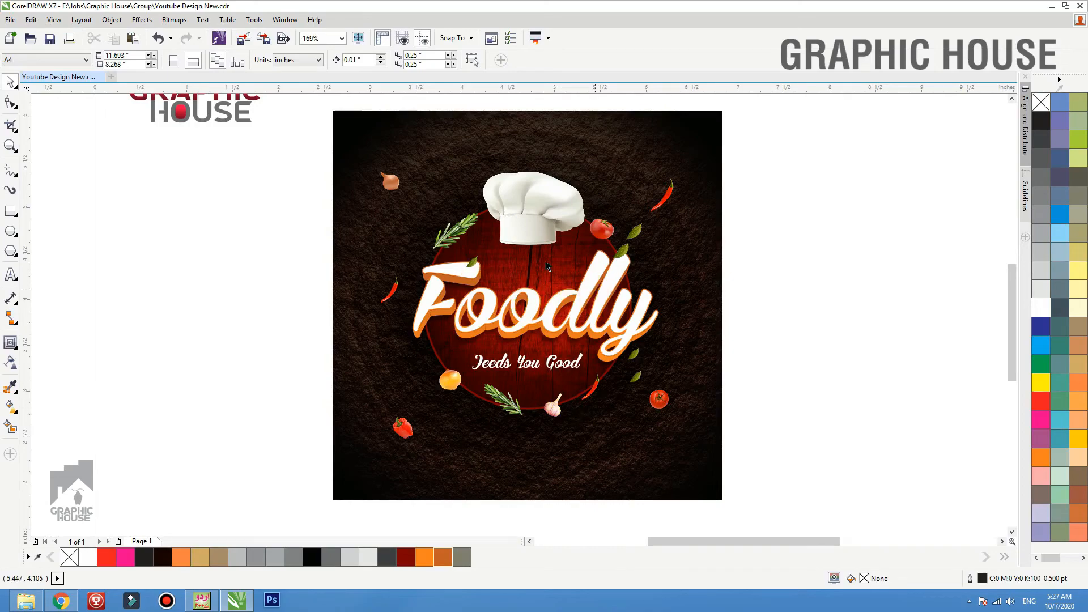
{"action": "left_click_drag", "start_coordinate": [704, 326], "coordinate": [363, 447]}
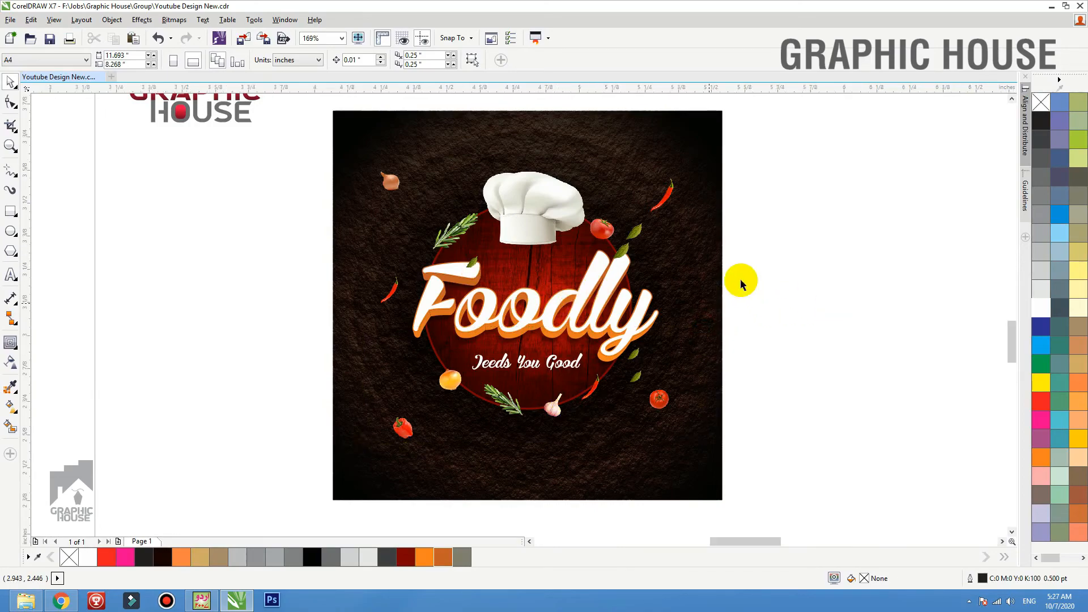
{"action": "scroll", "coordinate": [733, 291], "scroll_direction": "down", "scroll_amount": 2}
{"action": "left_click", "coordinate": [780, 299]}
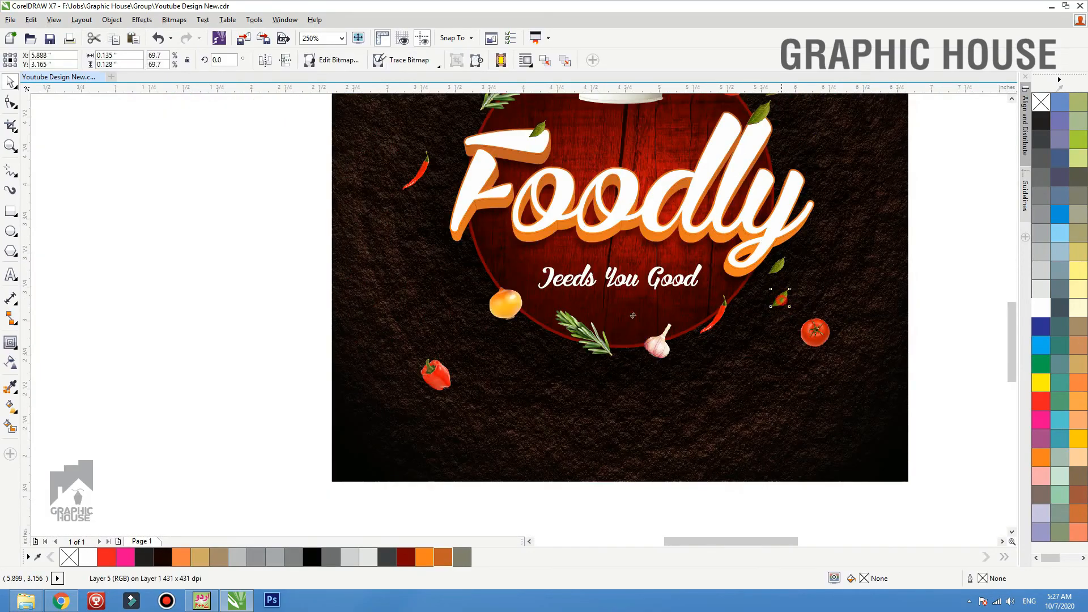
{"action": "left_click_drag", "start_coordinate": [633, 316], "coordinate": [475, 264]}
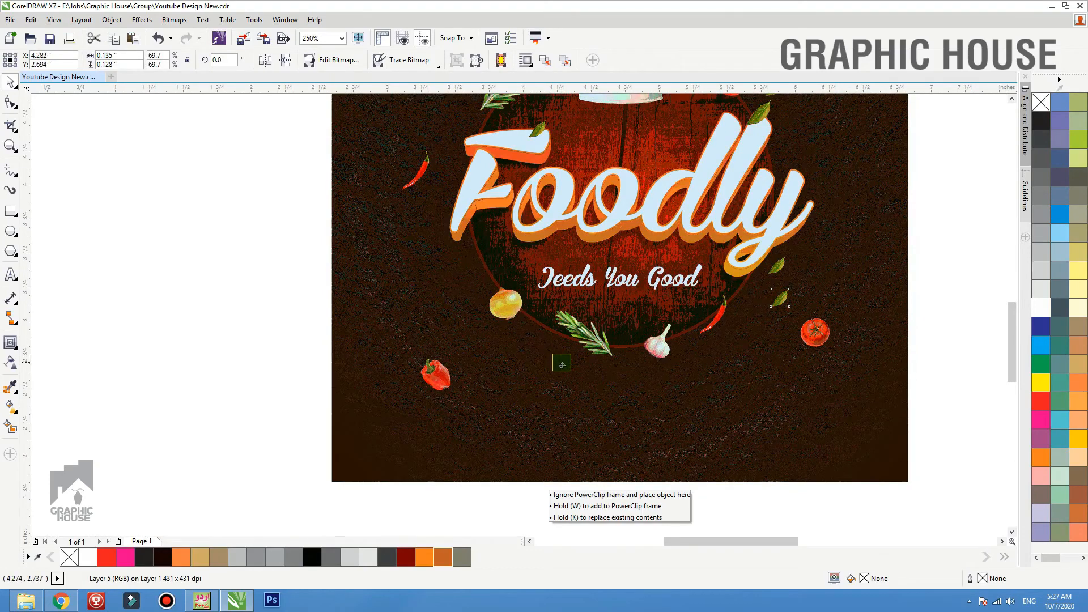
{"action": "left_click_drag", "start_coordinate": [562, 365], "coordinate": [389, 440]}
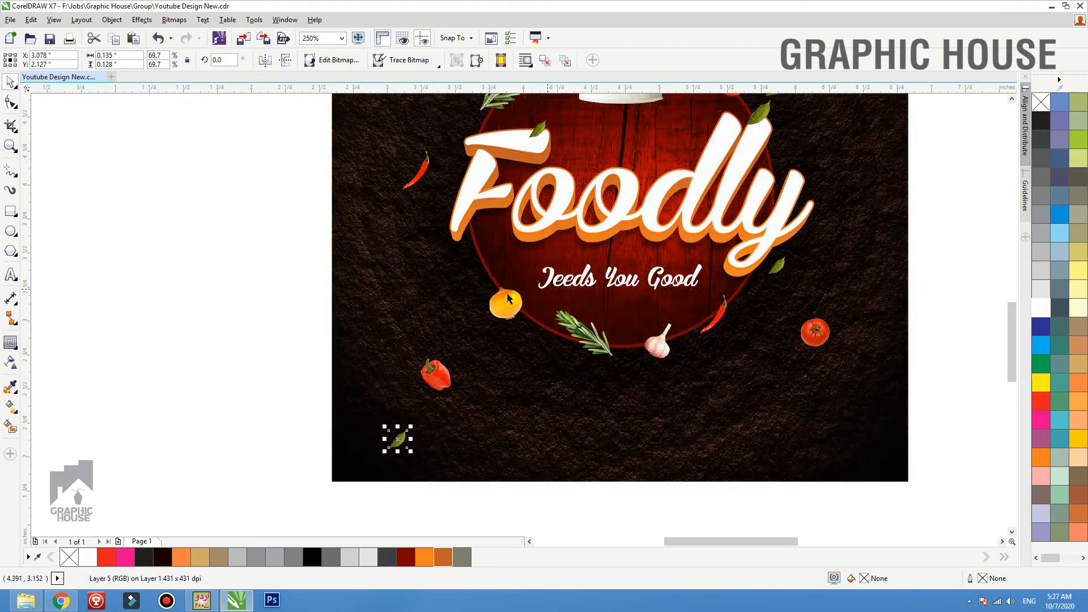
Add a black Multiply drop shadow to the tagline, slightly below the text, with opacity 62 and feathering 15
{"action": "left_click", "coordinate": [656, 291]}
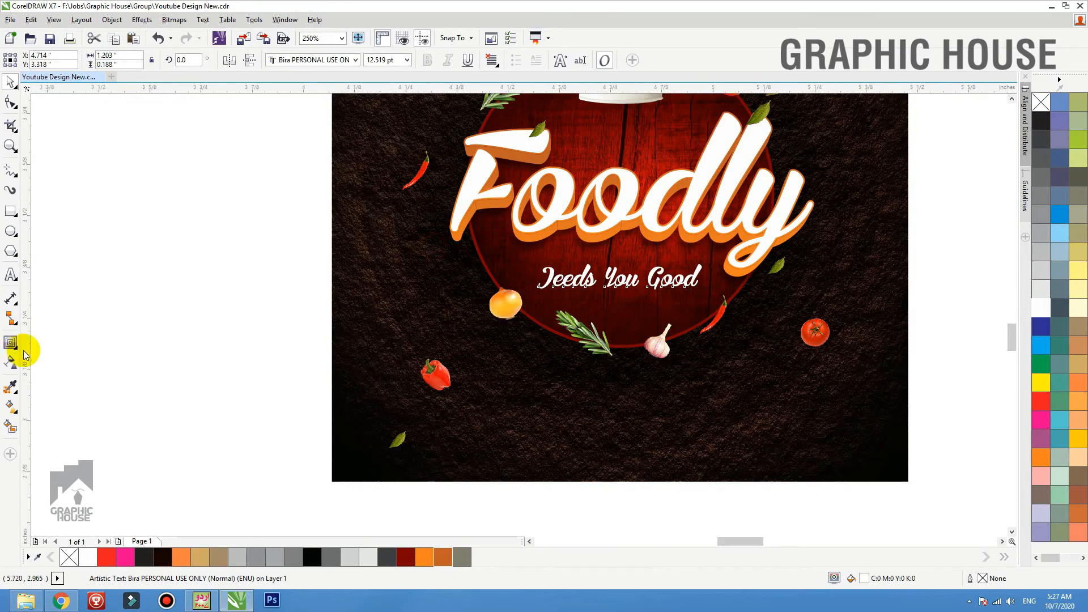
{"action": "key", "text": "shift+F2"}
{"action": "left_click", "coordinate": [17, 351]}
{"action": "left_click", "coordinate": [62, 342]}
{"action": "mouse_move", "coordinate": [595, 316]}
{"action": "left_mouse_down"}
{"action": "mouse_move", "coordinate": [602, 347]}
{"action": "mouse_move", "coordinate": [599, 316]}
{"action": "left_mouse_up"}
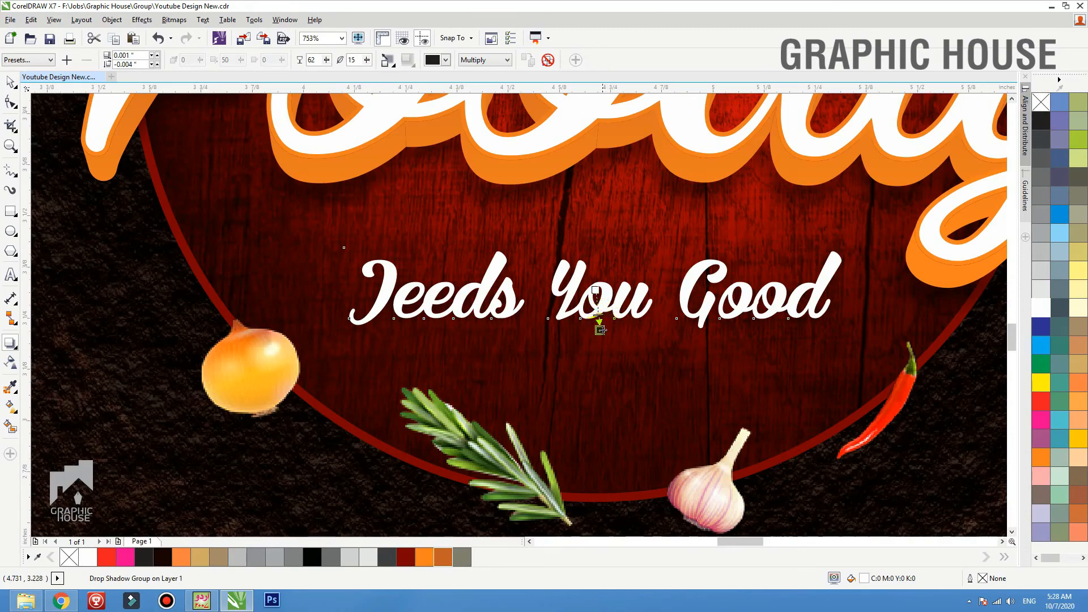
{"action": "scroll", "coordinate": [599, 330], "scroll_direction": "down", "scroll_amount": 3}
{"action": "key", "text": "space"}
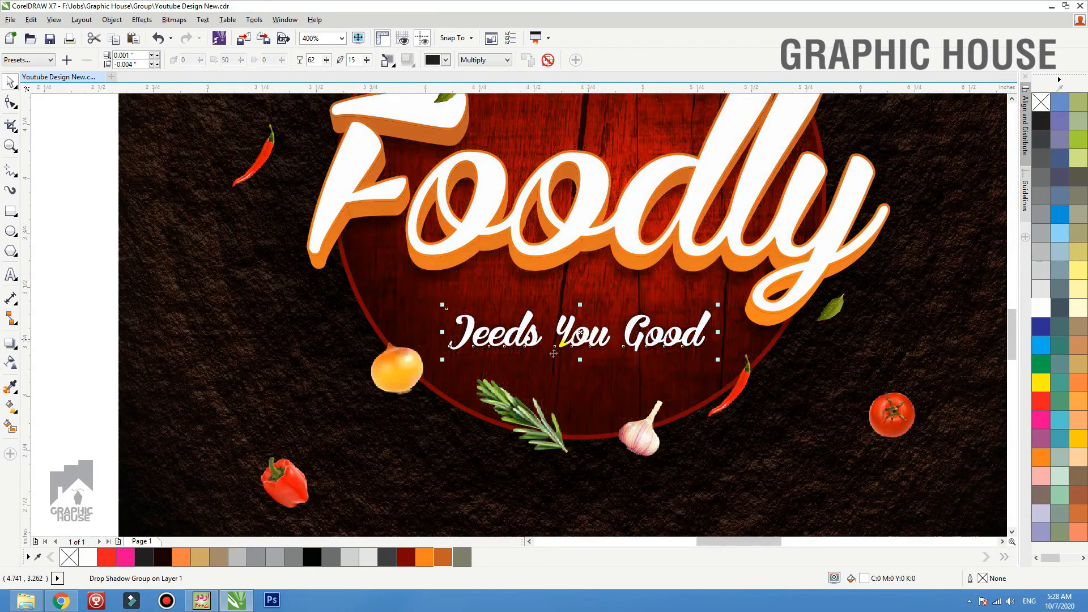
Select all layers of the Foodly lettering and nudge them slightly down on the circle
{"action": "scroll", "coordinate": [554, 354], "scroll_direction": "down", "scroll_amount": 2}
{"action": "left_click_drag", "start_coordinate": [885, 190], "coordinate": [399, 359]}
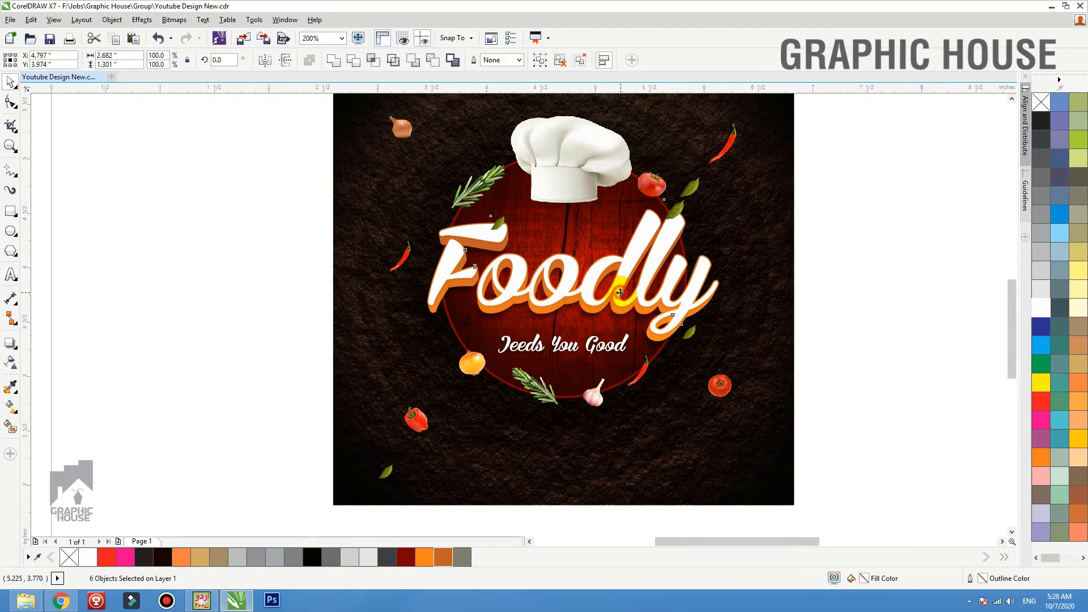
{"action": "left_click_drag", "start_coordinate": [620, 293], "coordinate": [616, 293]}
{"action": "left_click", "coordinate": [873, 288]}
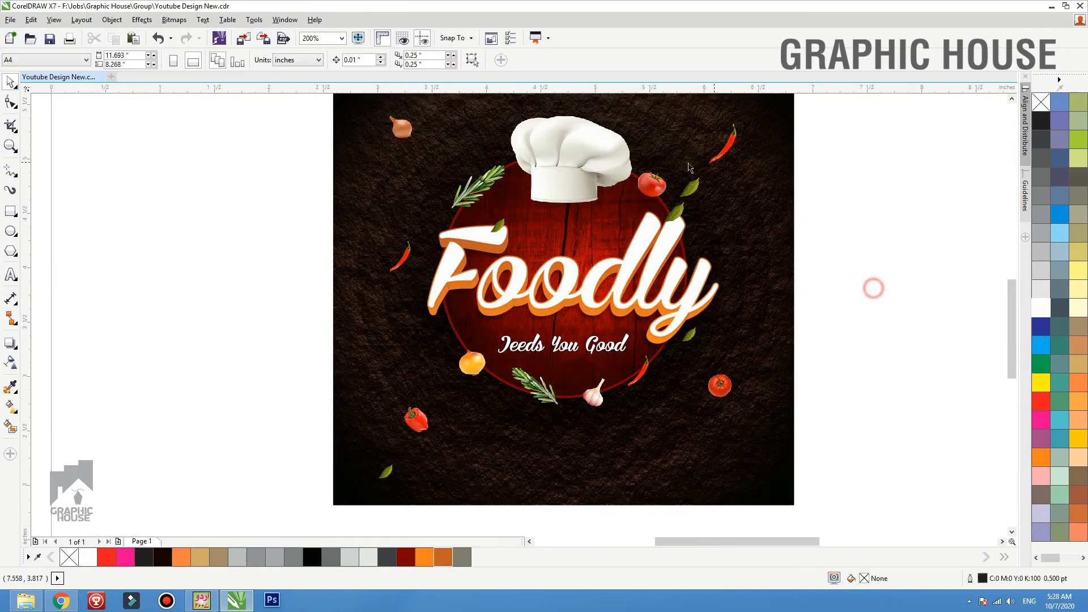
Move the leaf beside the upper-right tomato higher, between the chef hat and the upper chili
{"action": "left_click_drag", "start_coordinate": [680, 212], "coordinate": [670, 121]}
{"action": "left_click", "coordinate": [742, 187]}
{"action": "key", "text": "shift+F2"}
{"action": "left_click", "coordinate": [870, 186]}
{"action": "key", "text": "F4"}
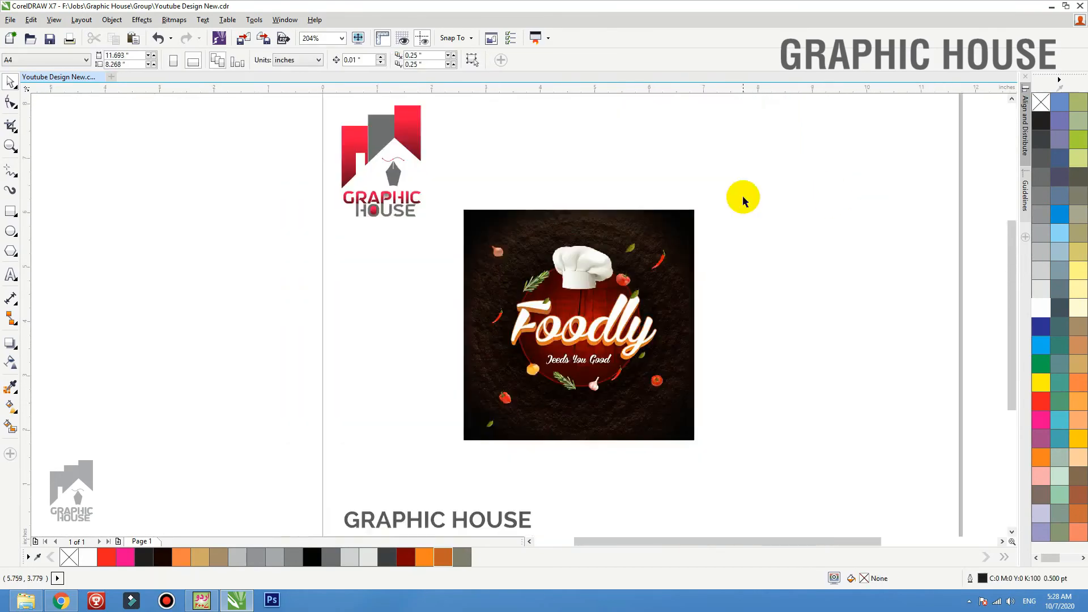
{"action": "left_click_drag", "start_coordinate": [772, 152], "coordinate": [393, 442]}
{"action": "key", "text": "shift+F2"}
{"action": "left_click", "coordinate": [207, 375]}
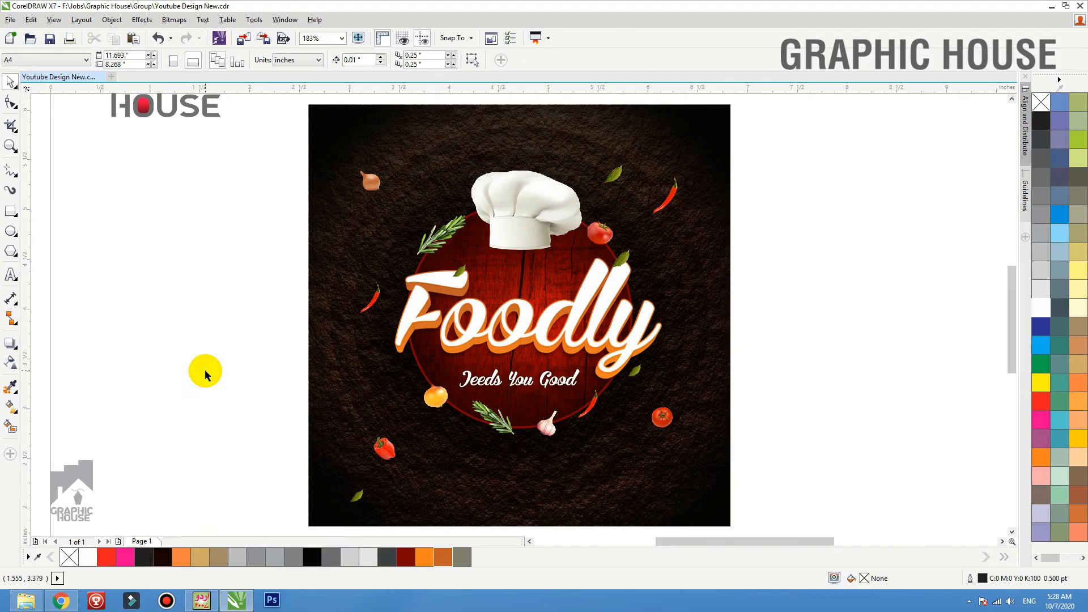
{"action": "left_click", "coordinate": [631, 343]}
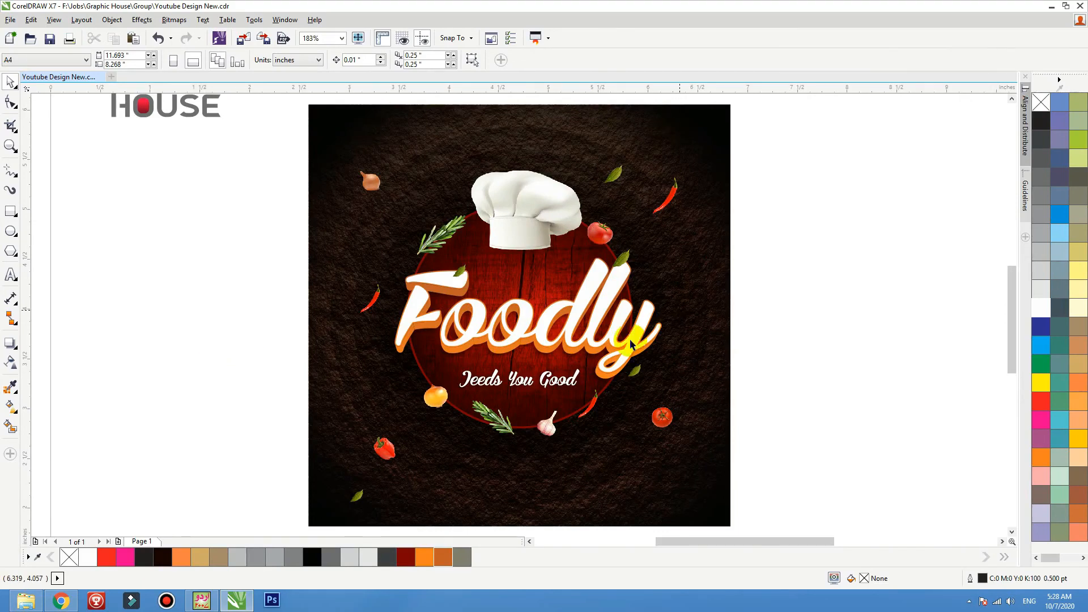